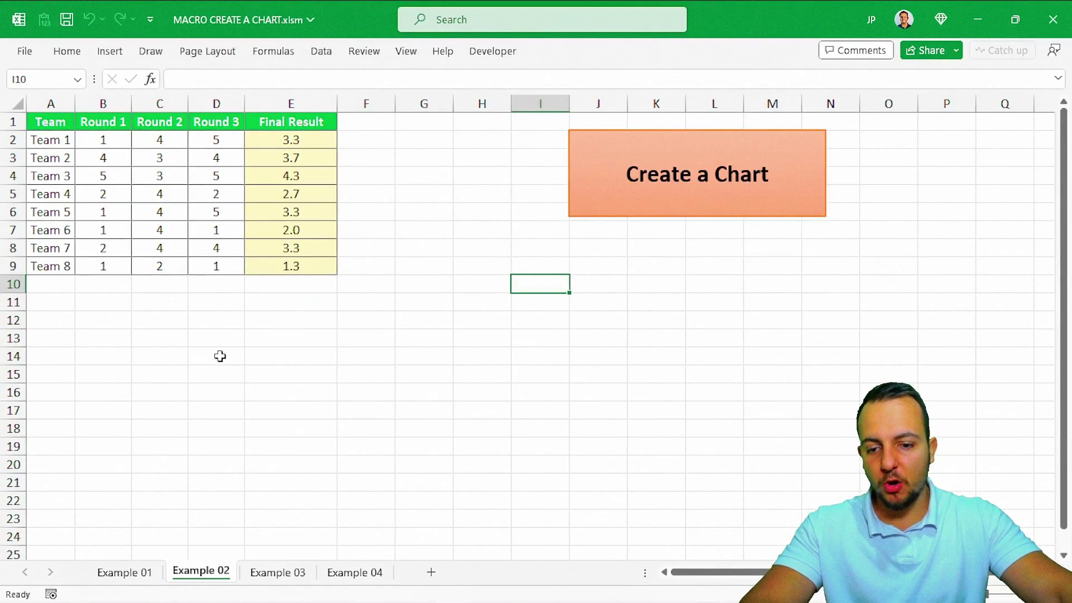
Look through the team tables on the Example 03 and Example 04 sheets and return to Example 02
key("ctrl+Page_Down")
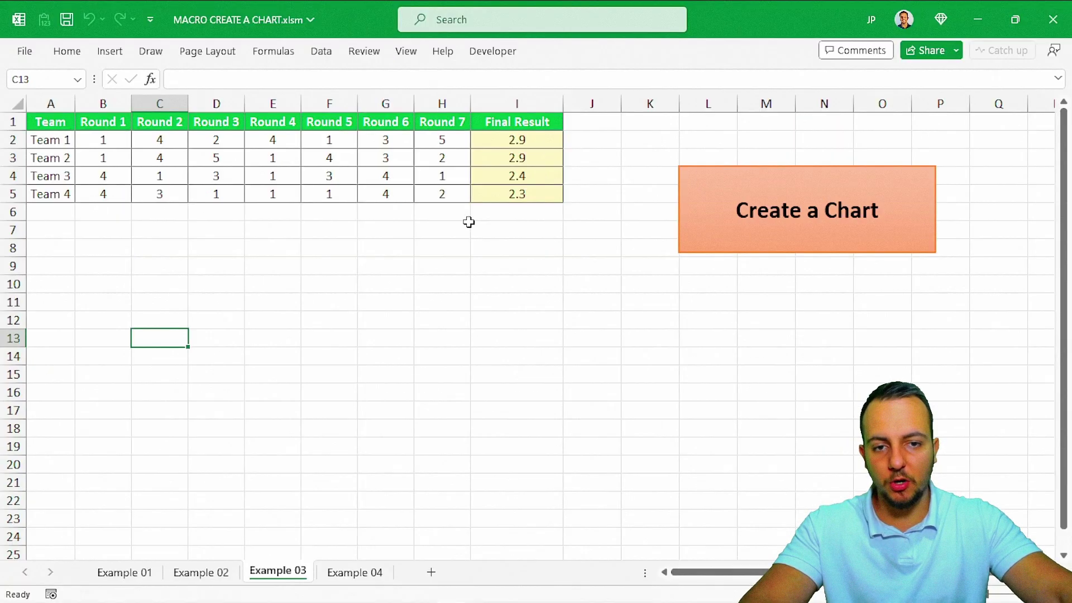
key("ctrl+Page_Down")
scroll(285, 257, "down", 8)
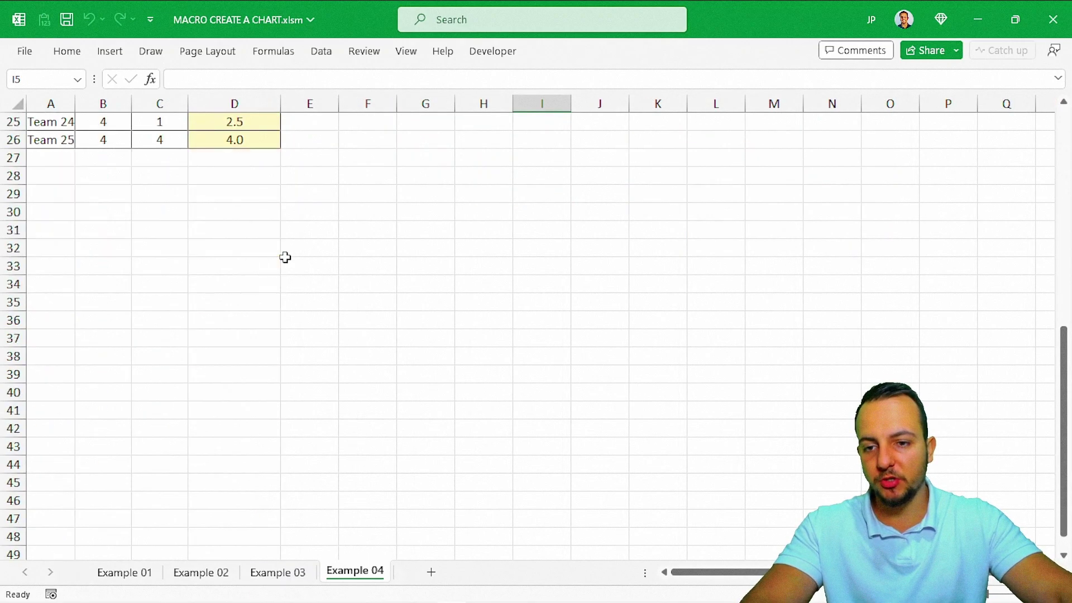
scroll(285, 257, "up", 8)
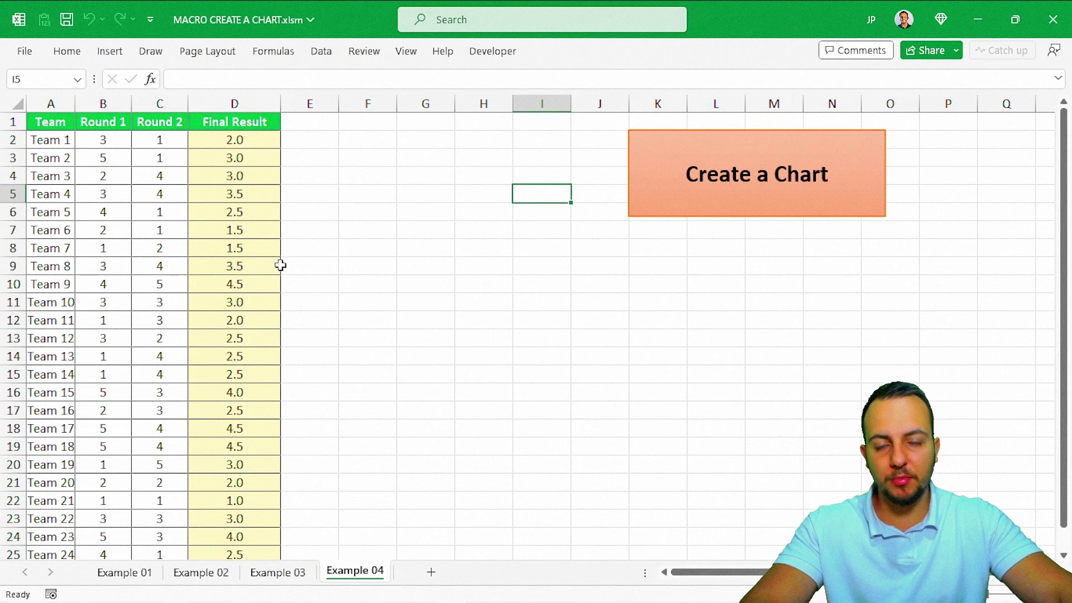
key("ctrl+Page_Up")
key("ctrl+Page_Up")
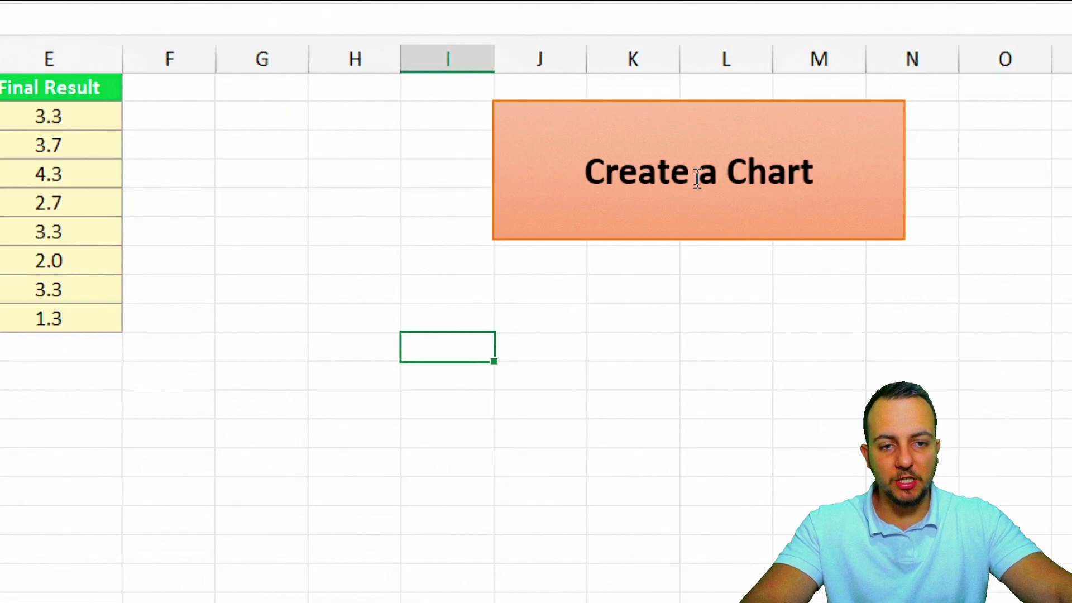
Run the Create a Chart macro on the Example 02, Example 03 and Example 04 sheets
left_click(695, 182)
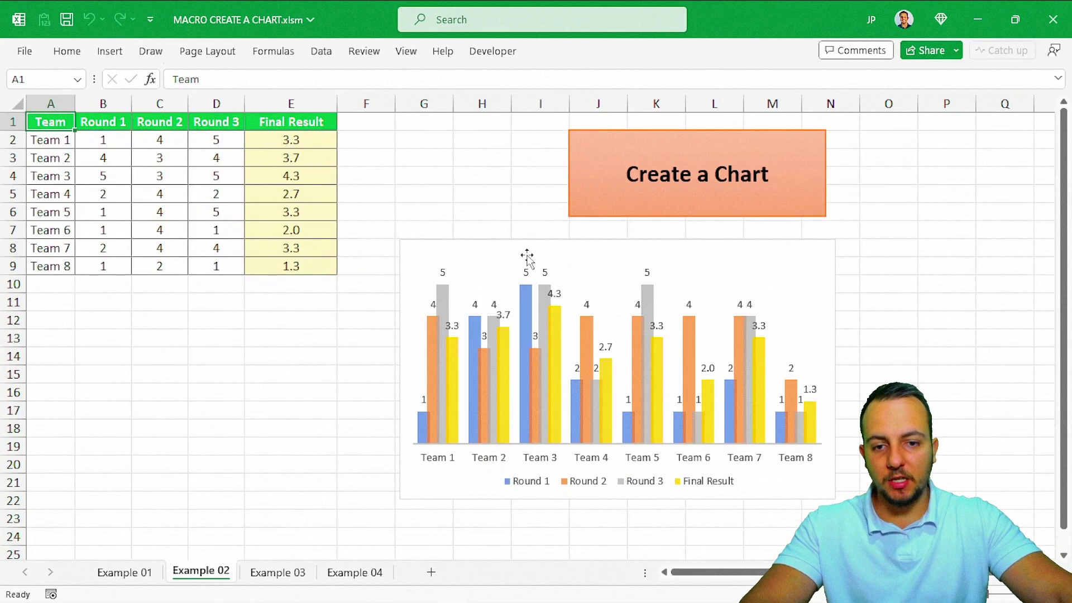
left_click(287, 574)
left_click(694, 223)
left_click(357, 573)
left_click(665, 212)
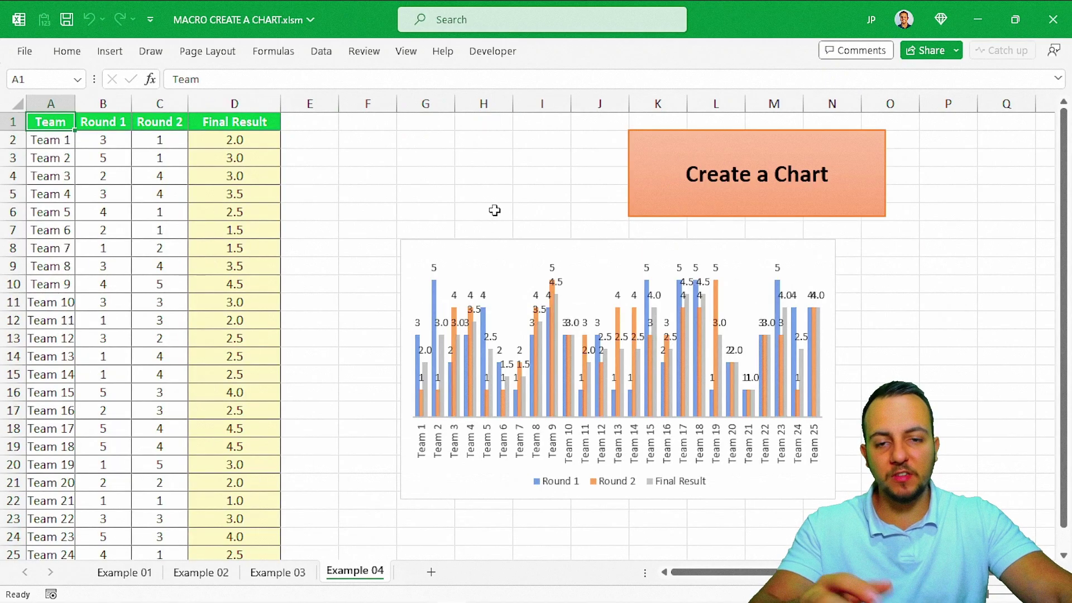
Move the Example 04 chart over the team table and widen it to about column P
left_click_drag(407, 289, 41, 244)
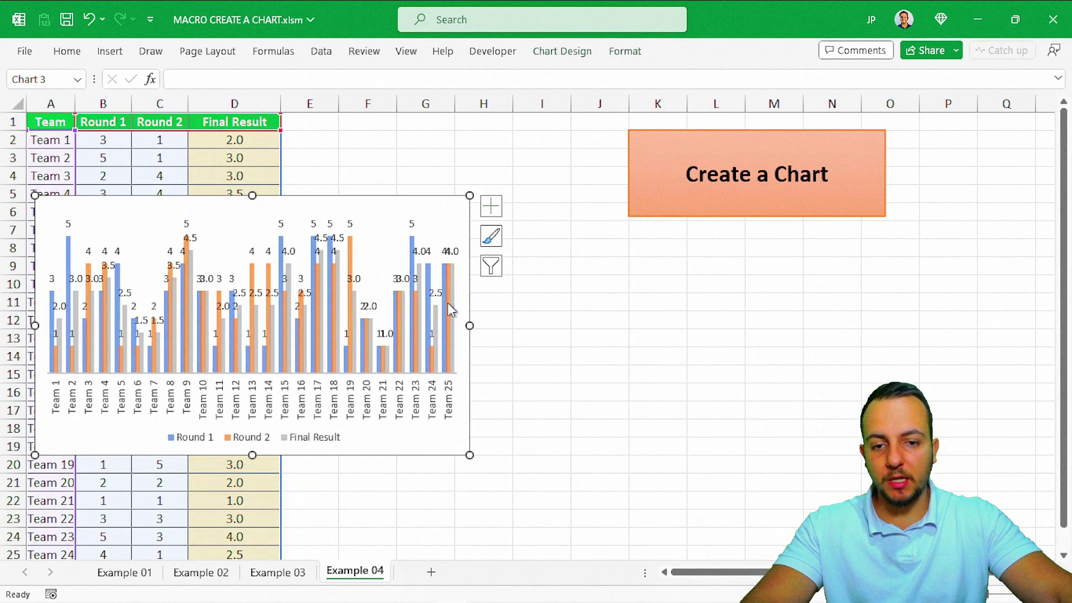
left_click_drag(469, 328, 968, 327)
left_click(539, 500)
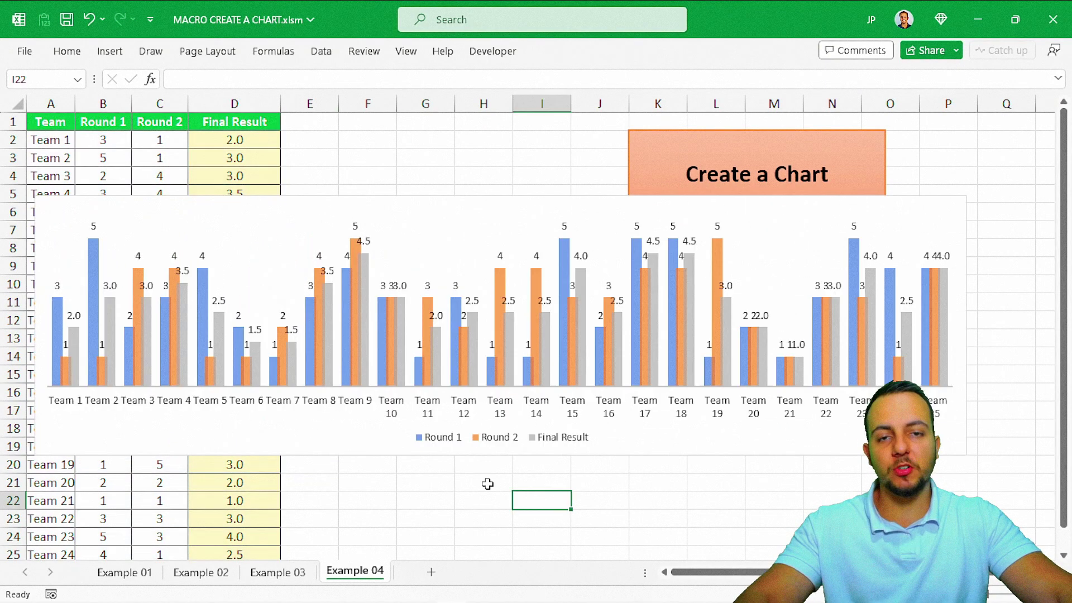
Review the charts on the Example 03, Example 02 and Example 01 sheets
left_click(282, 573)
left_click(214, 575)
left_click(142, 575)
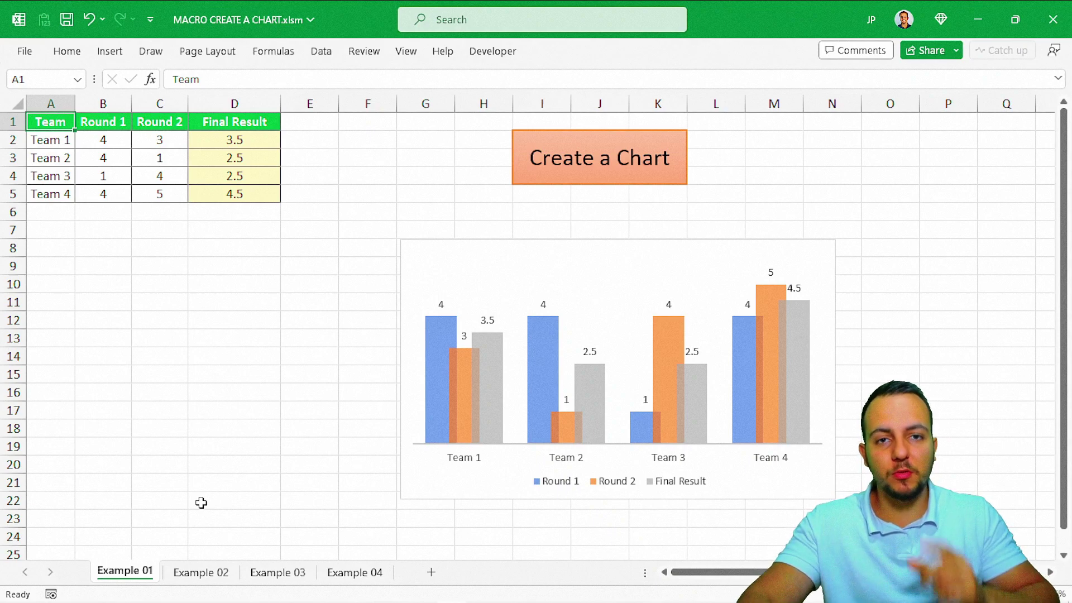
key("ctrl+Page_Down")
key("ctrl+Page_Down")
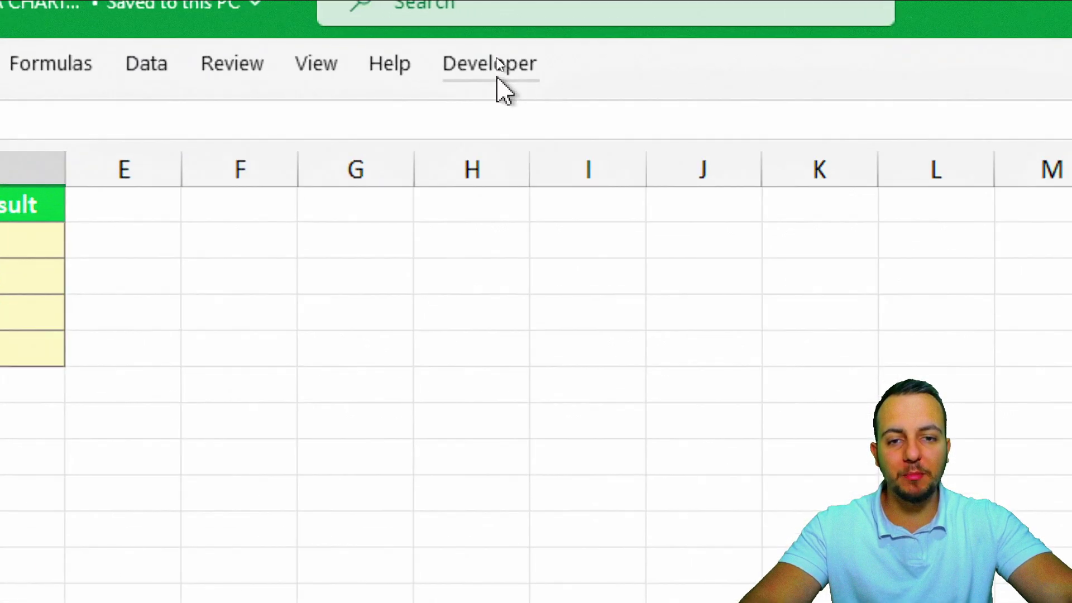
Customize the ribbon by adding the Developer tab from the Main Tabs set
left_click(496, 52)
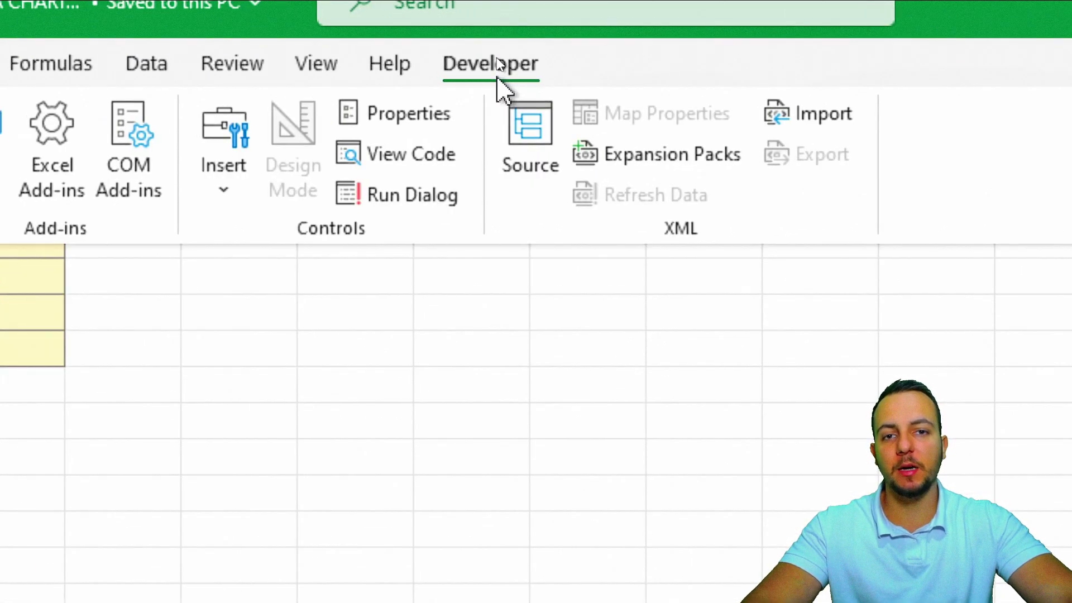
left_click(139, 84)
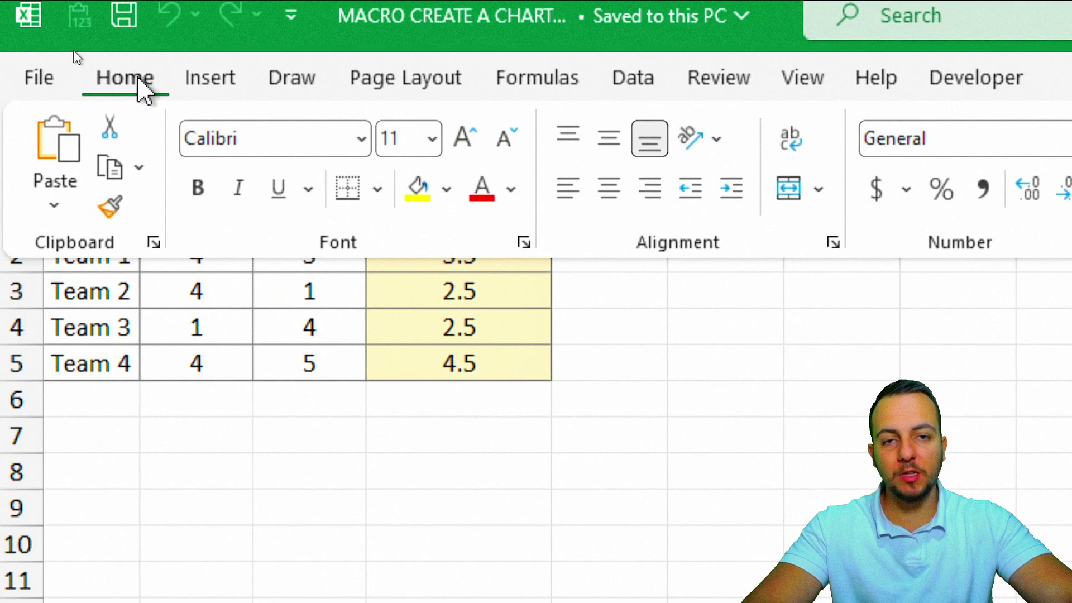
right_click(392, 241)
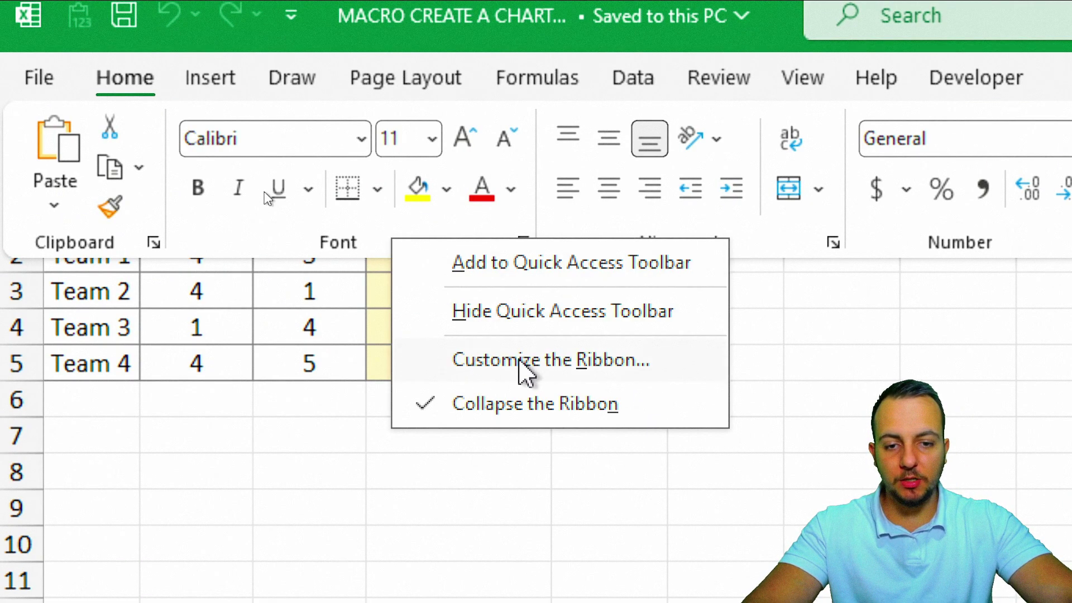
left_click(524, 371)
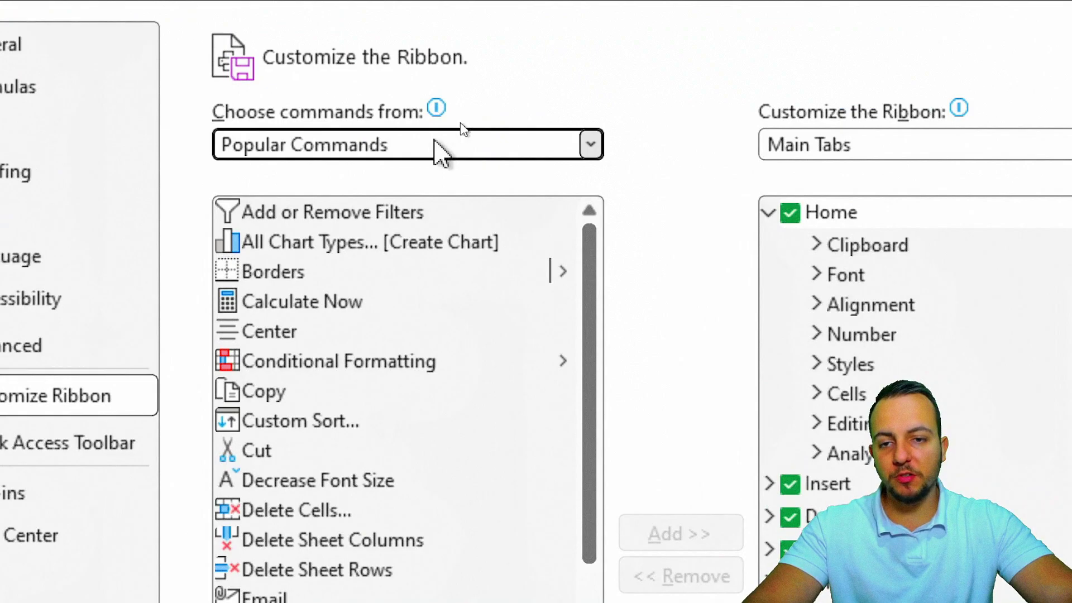
left_click(436, 143)
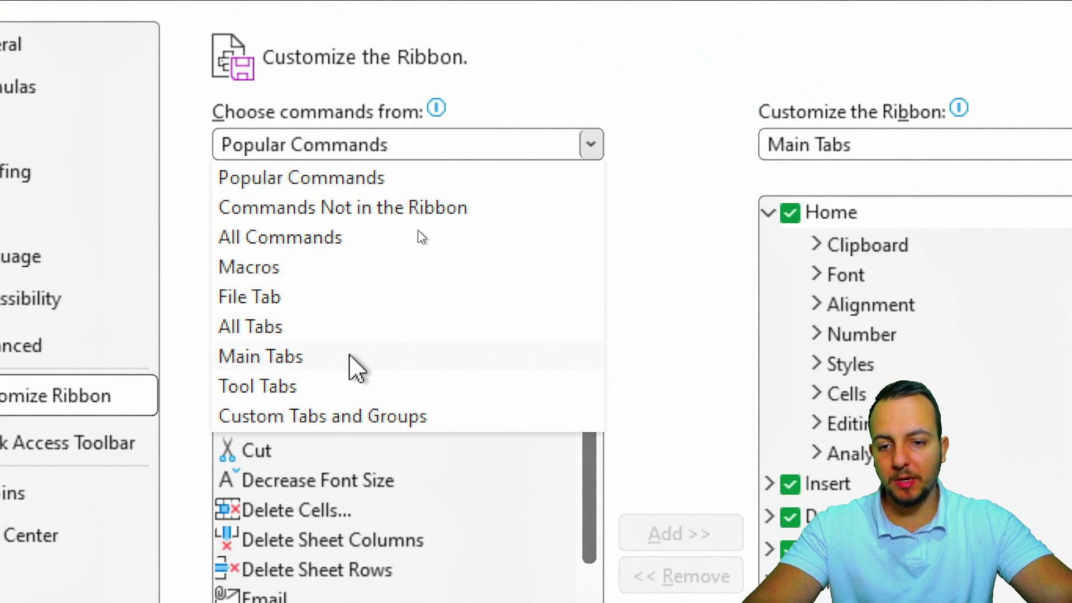
left_click(356, 368)
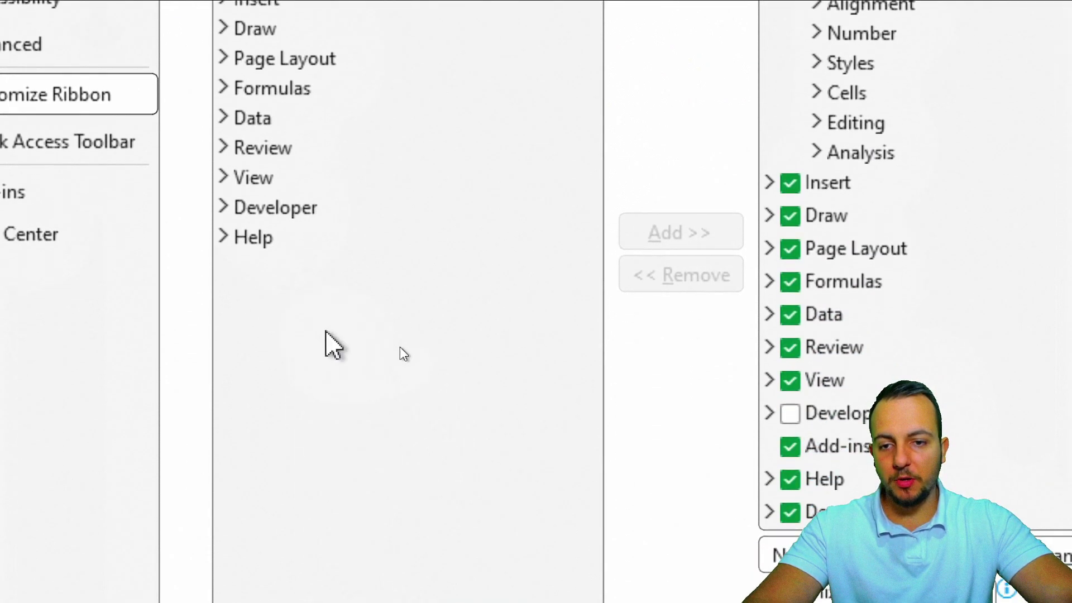
left_click(315, 209)
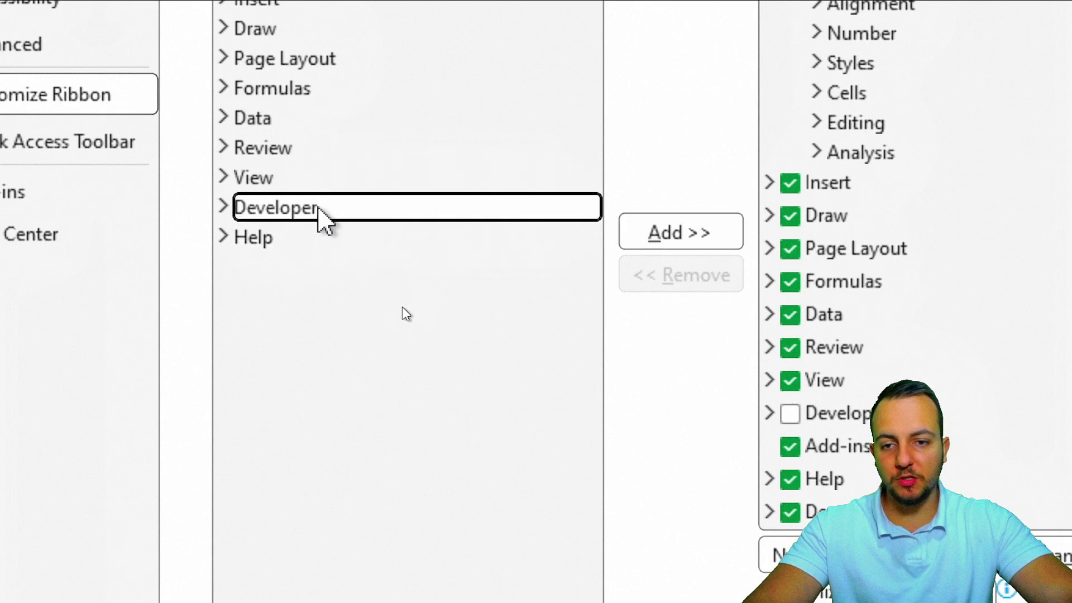
left_click(708, 239)
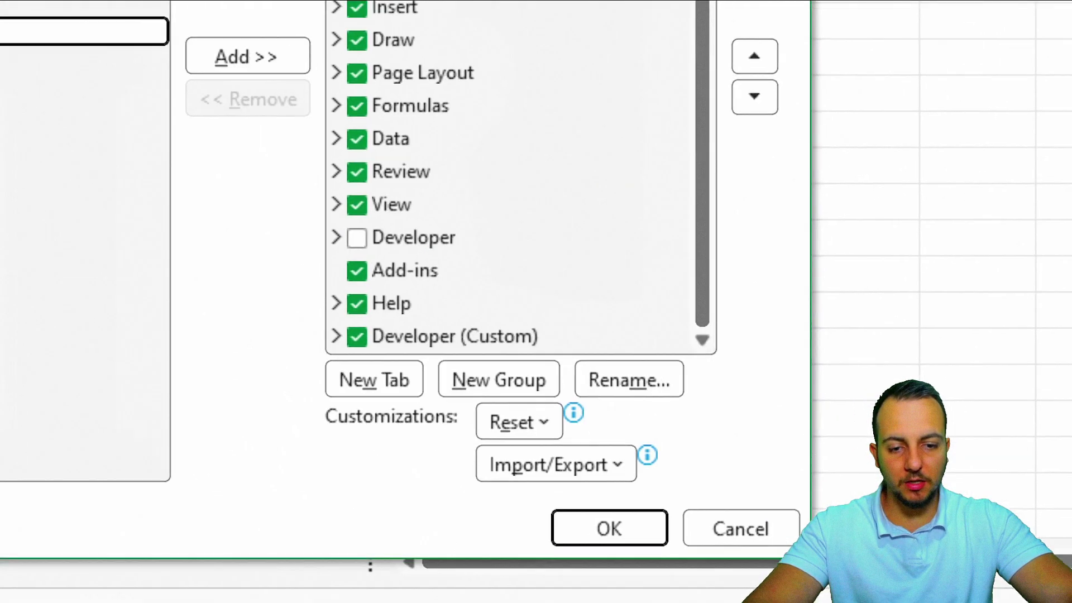
left_click(615, 535)
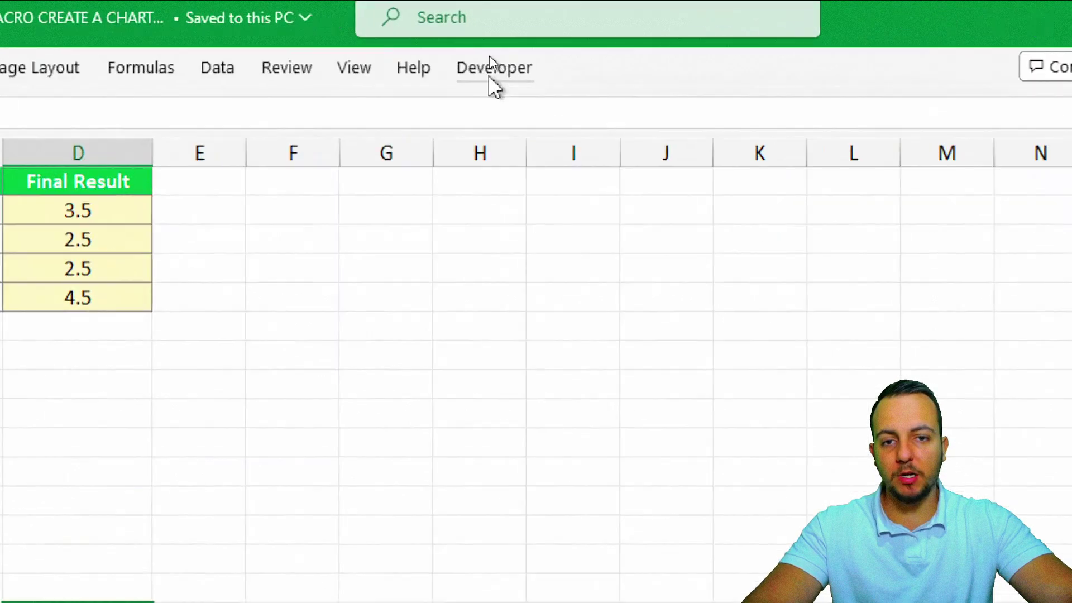
Locate the Record Macro command and look through the four example sheets, ending on Example 01
left_click(491, 67)
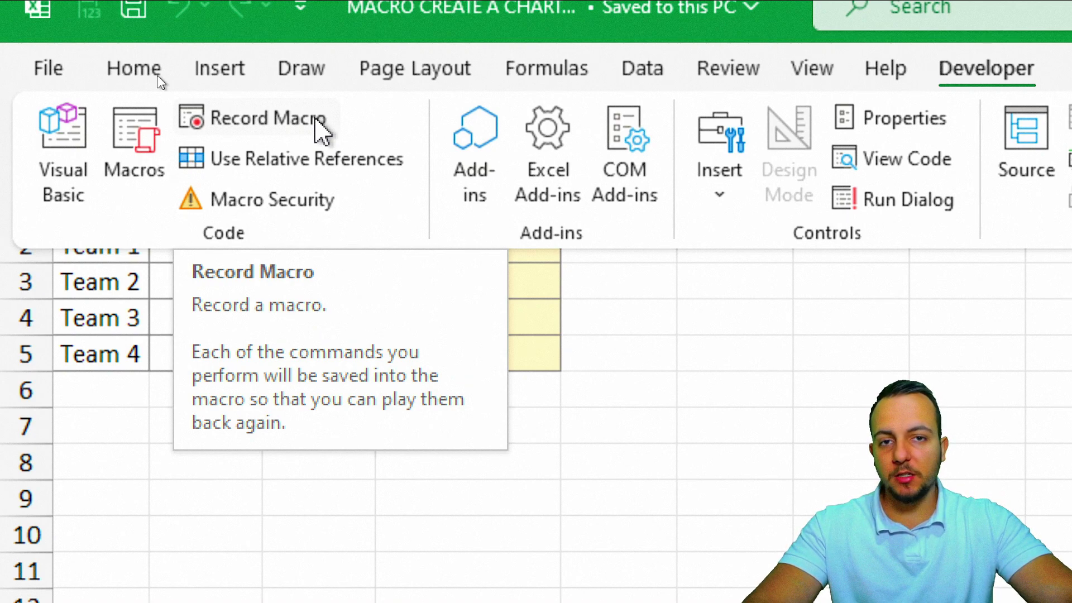
left_click(630, 422)
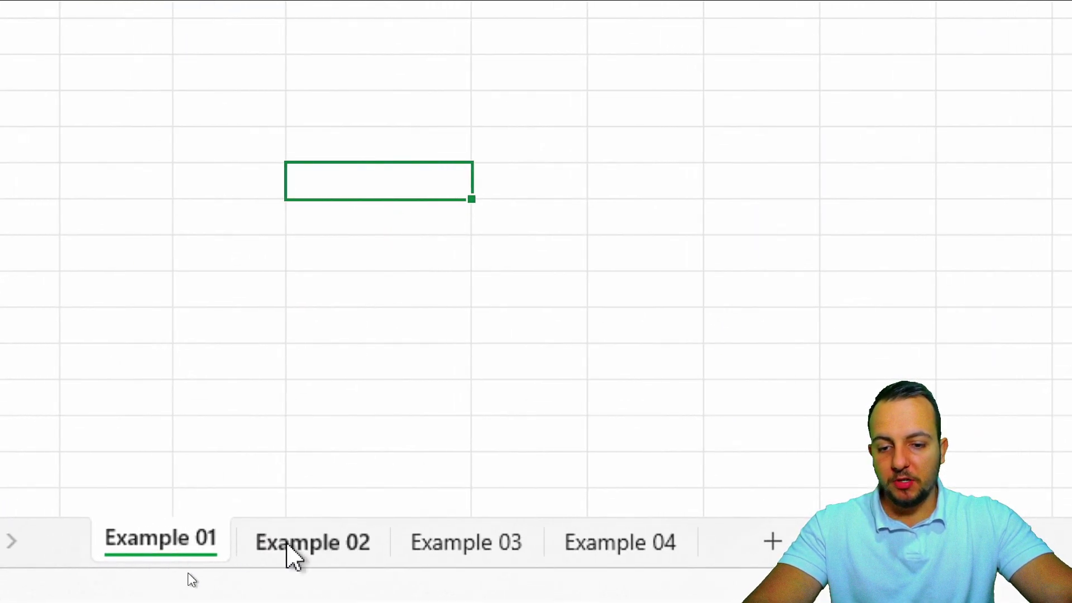
left_click(290, 544)
left_click(416, 550)
left_click(590, 550)
left_click(179, 538)
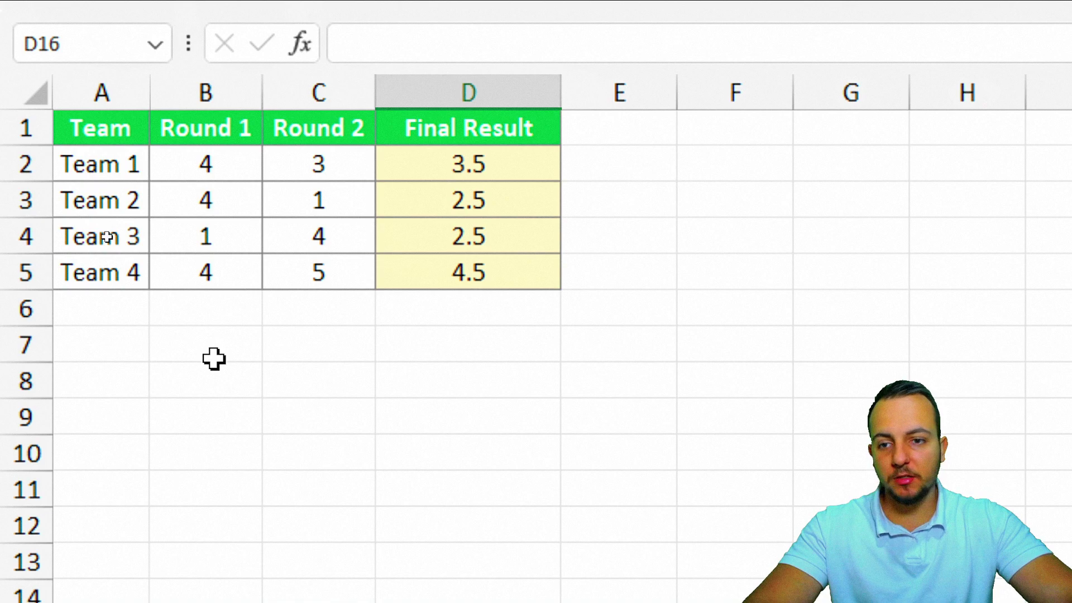
Examine the Team, Round 1, Round 2 and Final Result columns of the Example 01 table
left_click(100, 105)
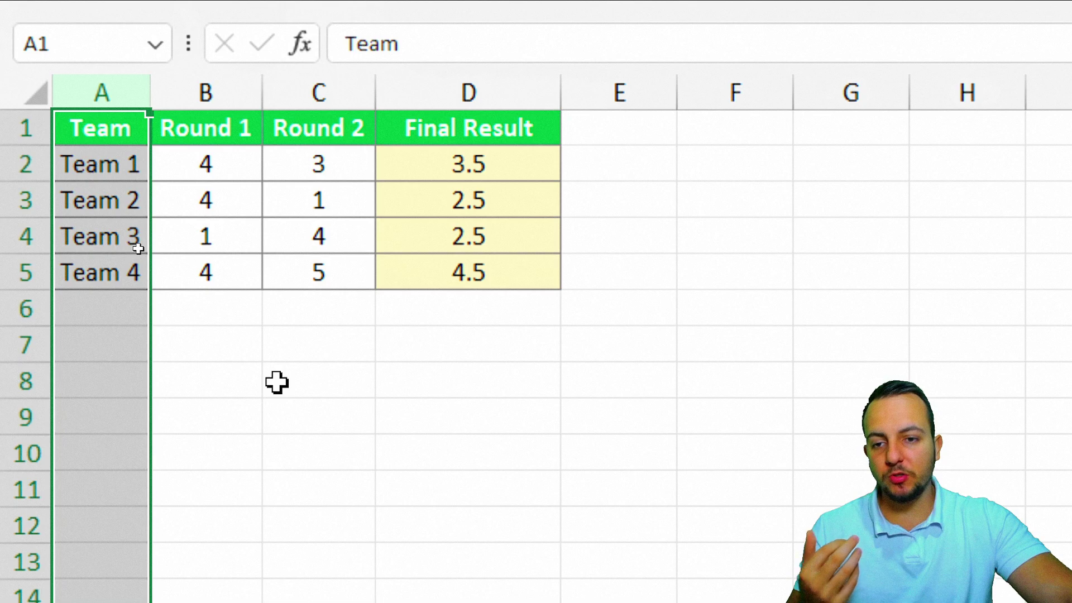
left_click_drag(125, 163, 198, 166)
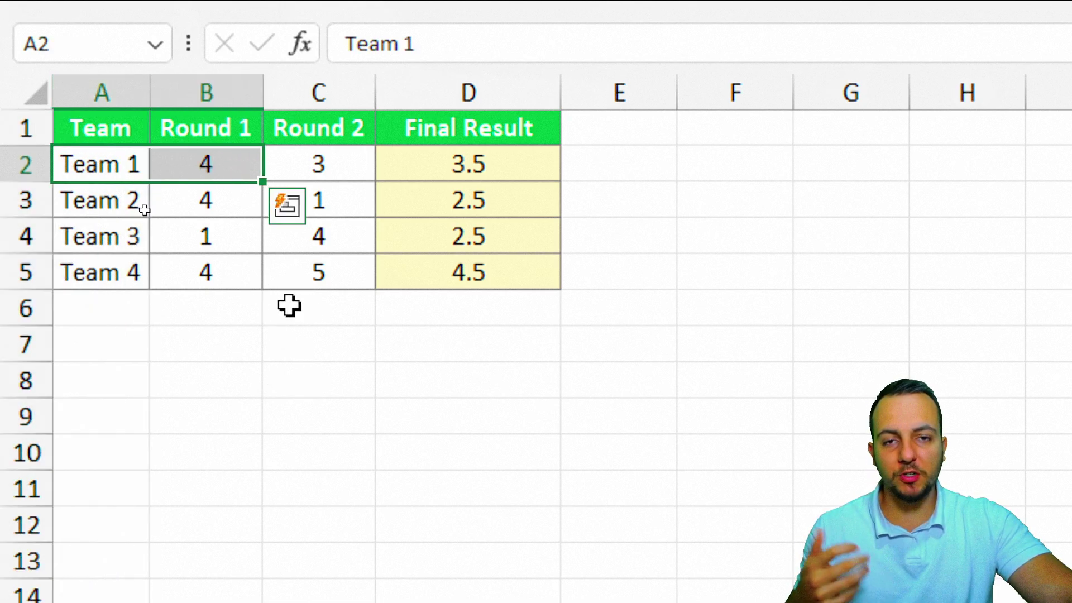
left_click(352, 163)
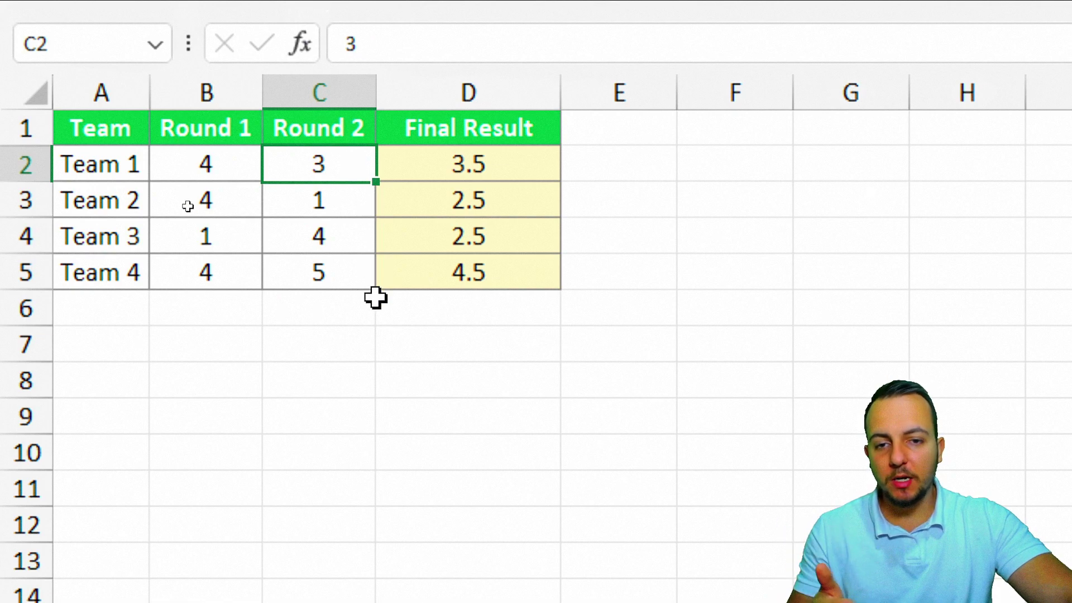
left_click(106, 92)
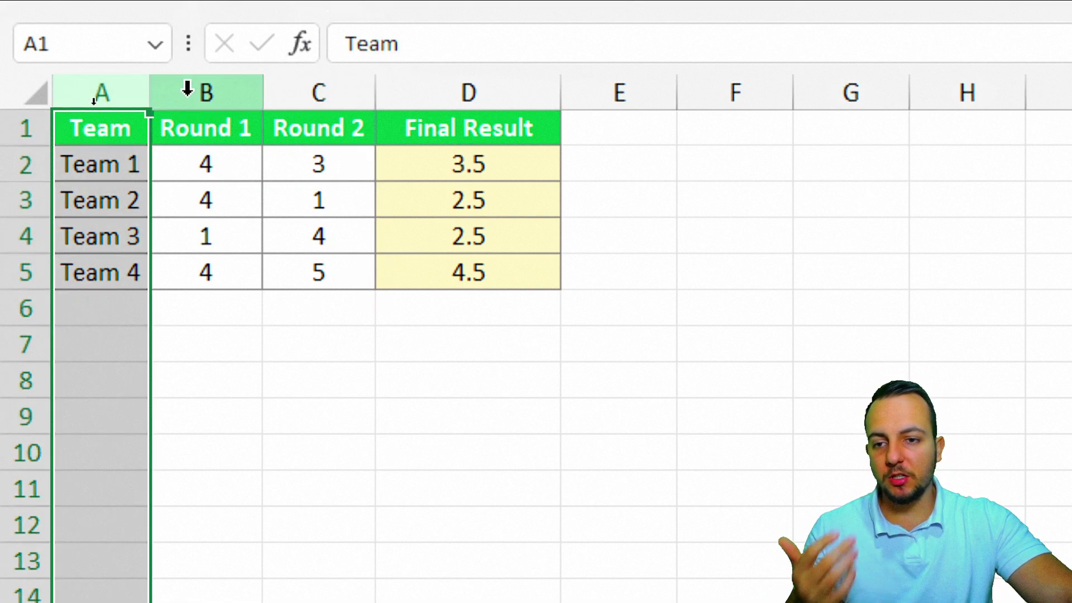
left_click(196, 93)
left_click(320, 92)
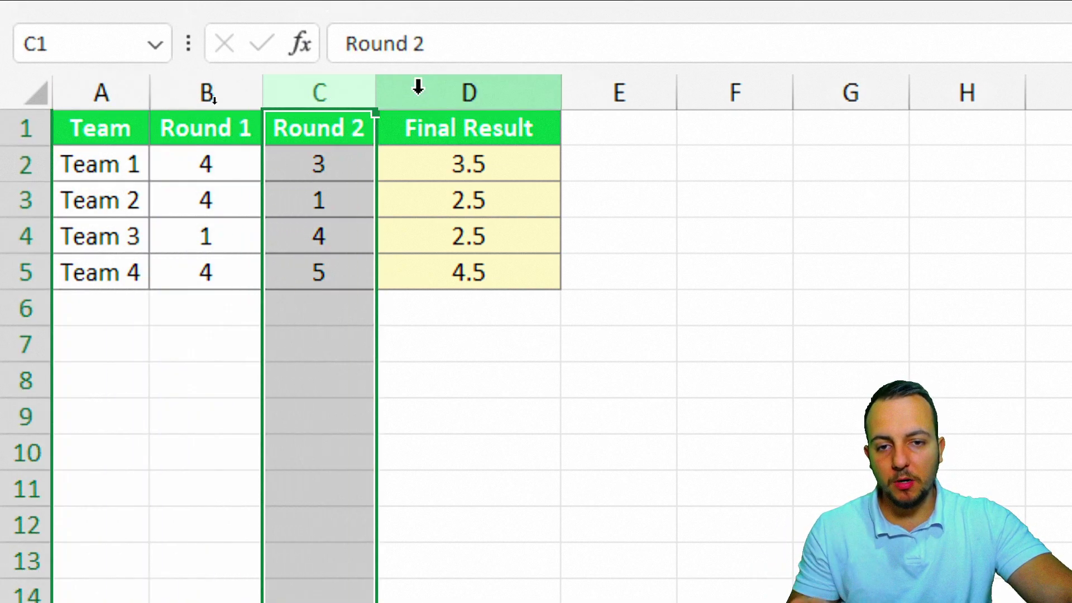
left_click(469, 92)
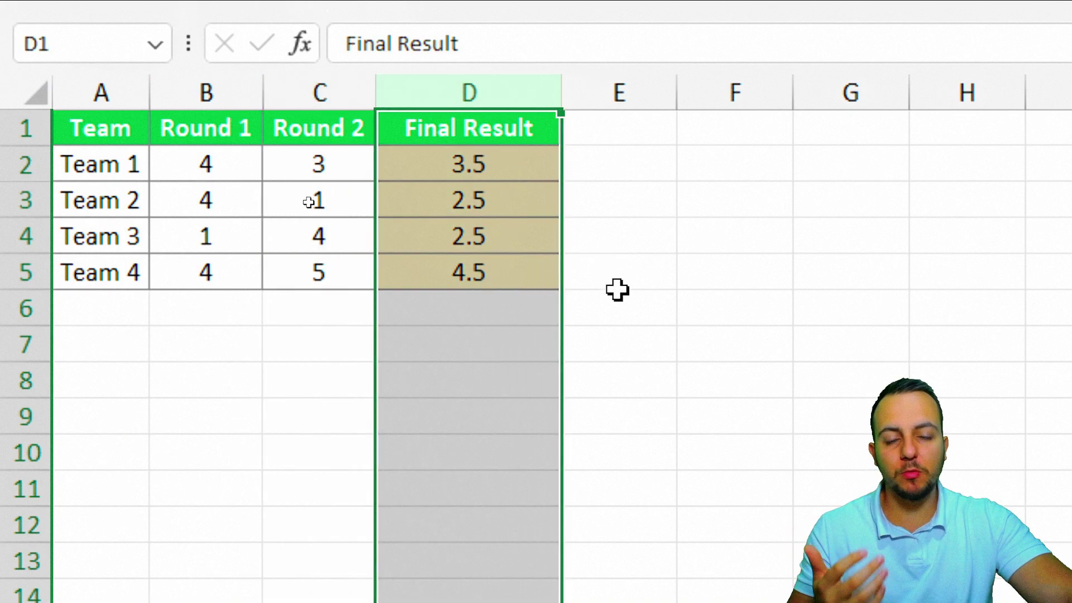
left_click(103, 123)
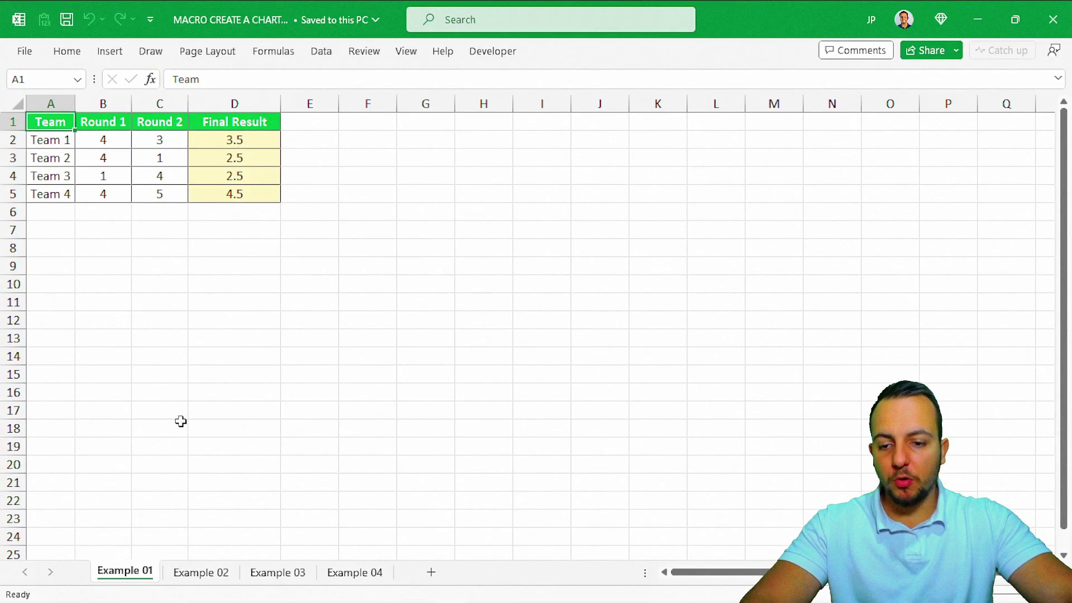
Examine the round columns and team rows of the table on the Example 02 sheet
left_click(191, 572)
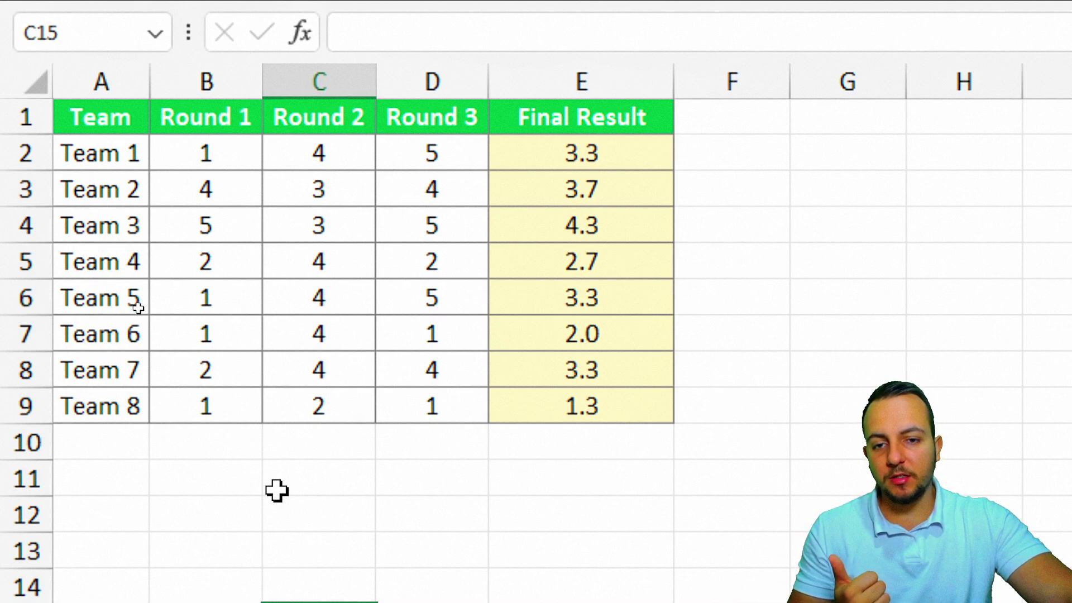
left_click(335, 81)
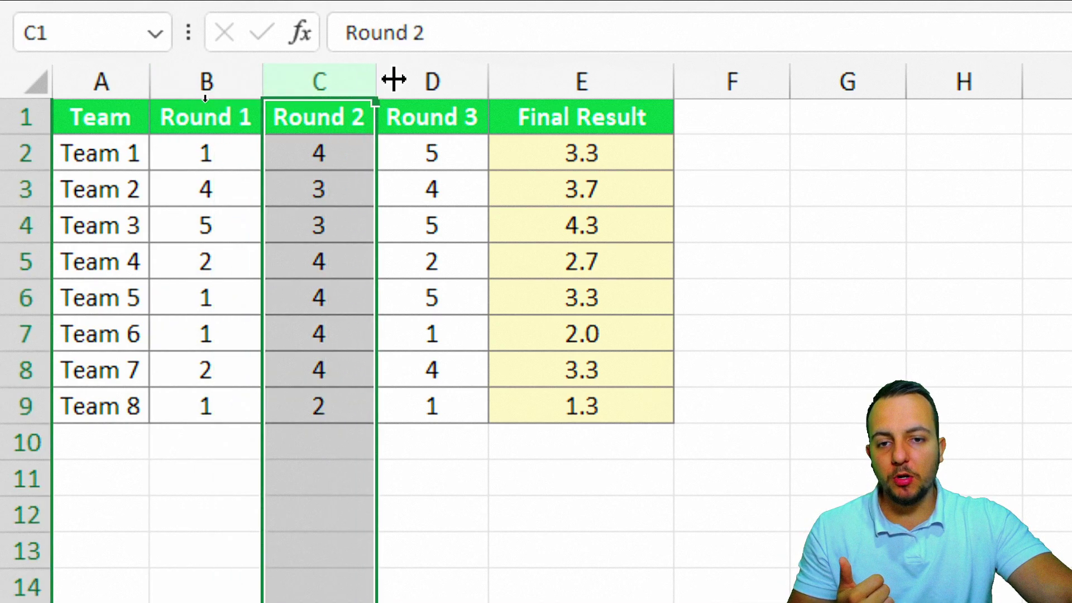
left_click(391, 82)
left_click(290, 194)
left_click(289, 236)
left_click(285, 262)
left_click(280, 296)
left_click(108, 109)
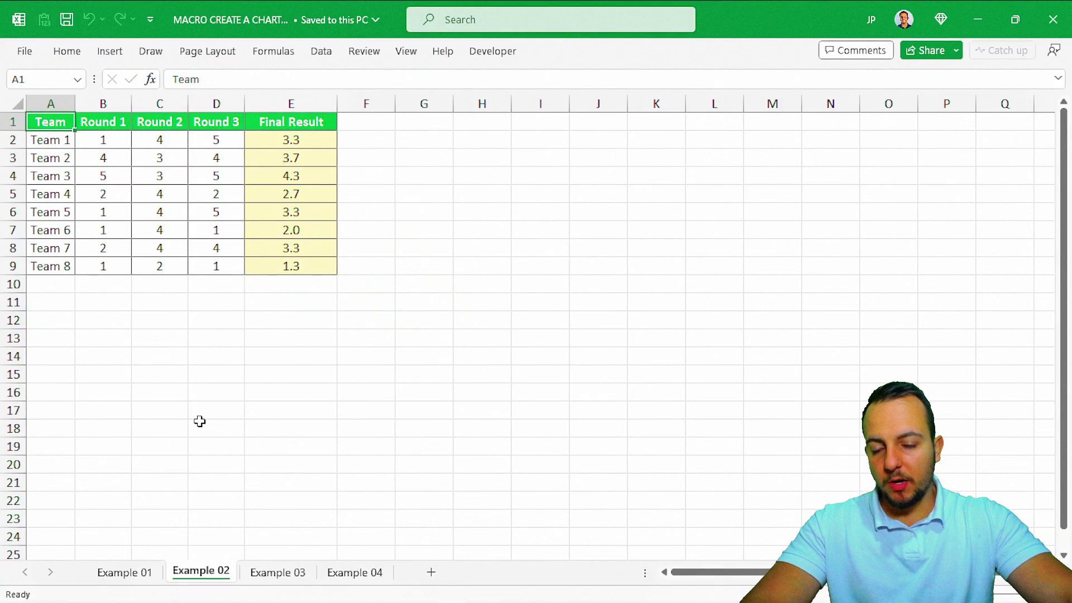
Examine the team rows and round columns of the Example 03 table, comparing it with the Example 01 and Example 02 sheets
left_click(273, 572)
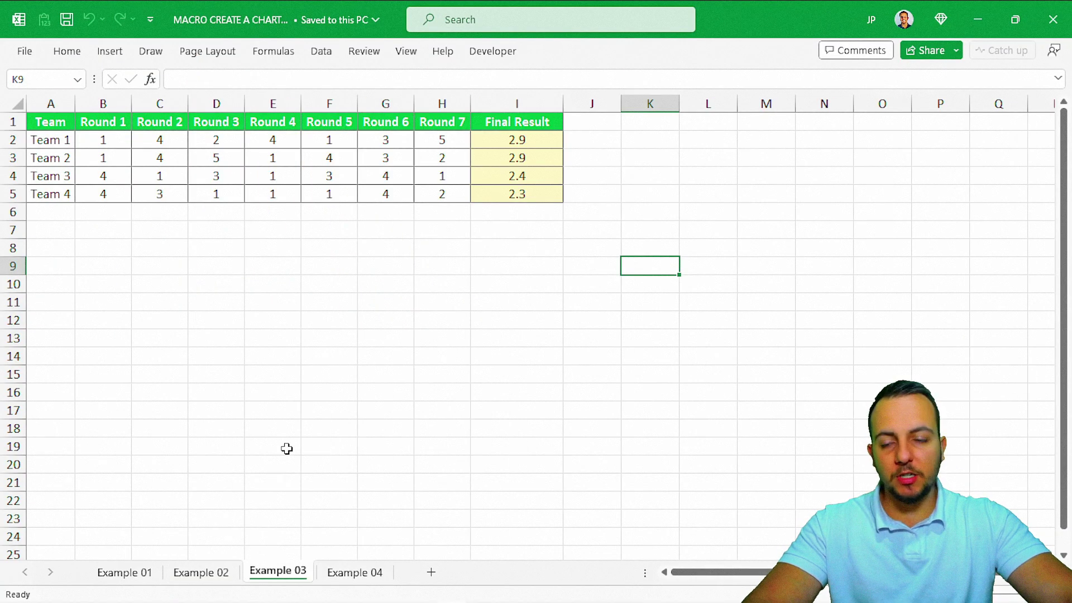
left_click(146, 572)
left_click(195, 572)
left_click(274, 572)
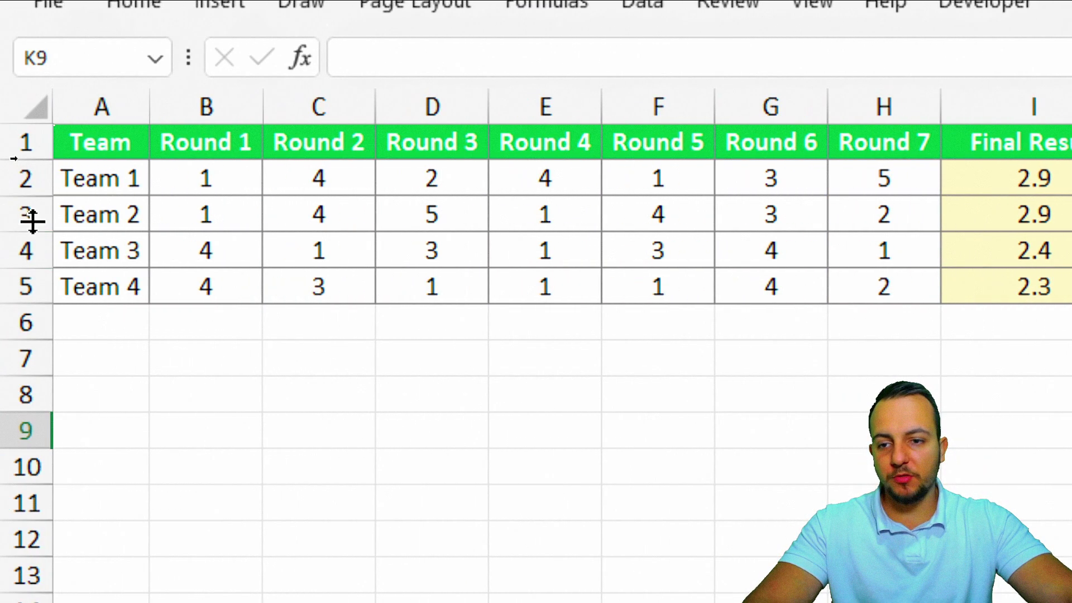
left_click(88, 179)
left_click(115, 253)
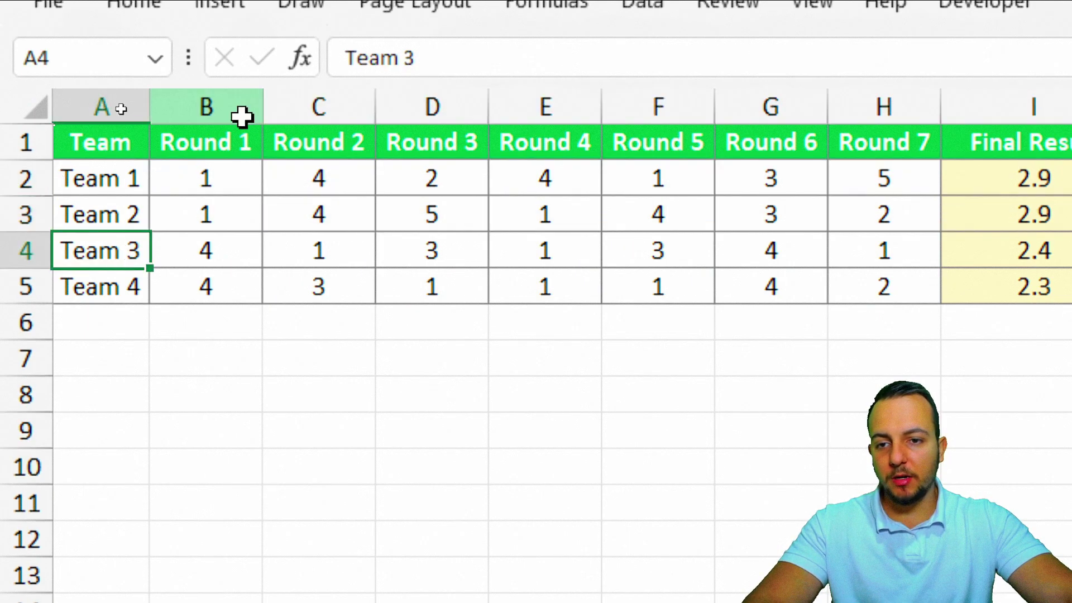
left_click(346, 106)
left_click(463, 106)
left_click(575, 106)
left_click(681, 106)
left_click(757, 100)
left_click(61, 125)
Examine the Example 04 table from its Team, Round and Final Result columns down to its last team row
left_click(353, 572)
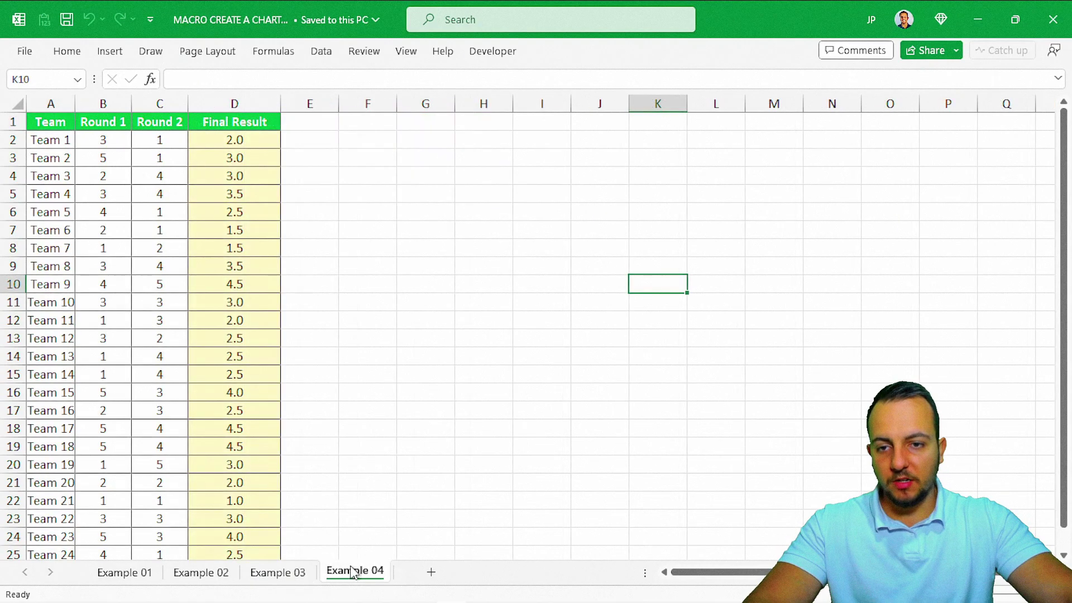
scroll(251, 278, "down", 5)
scroll(223, 276, "up", 5)
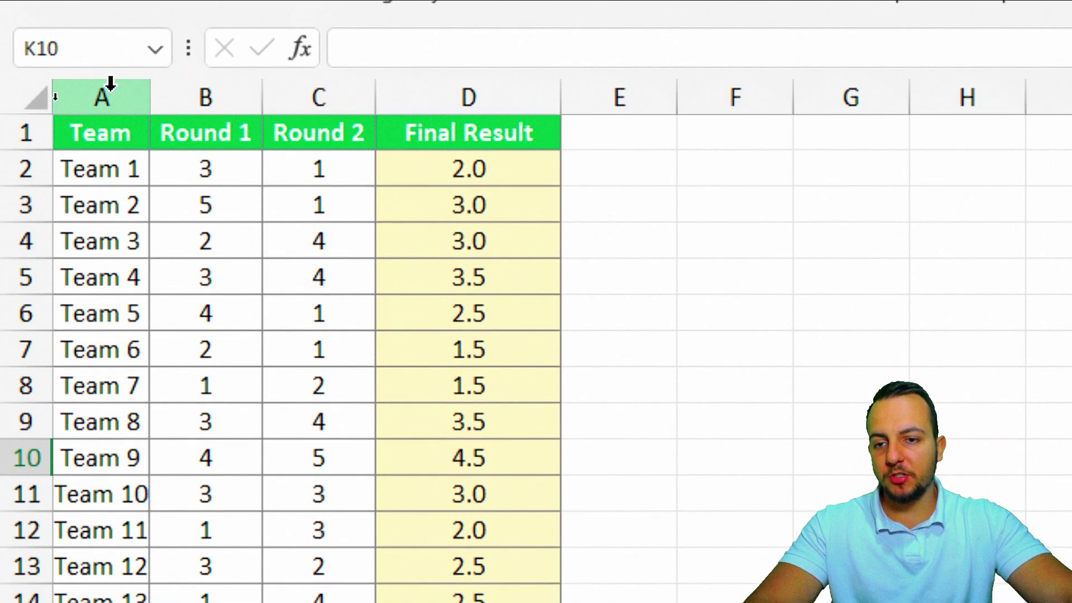
left_click(112, 103)
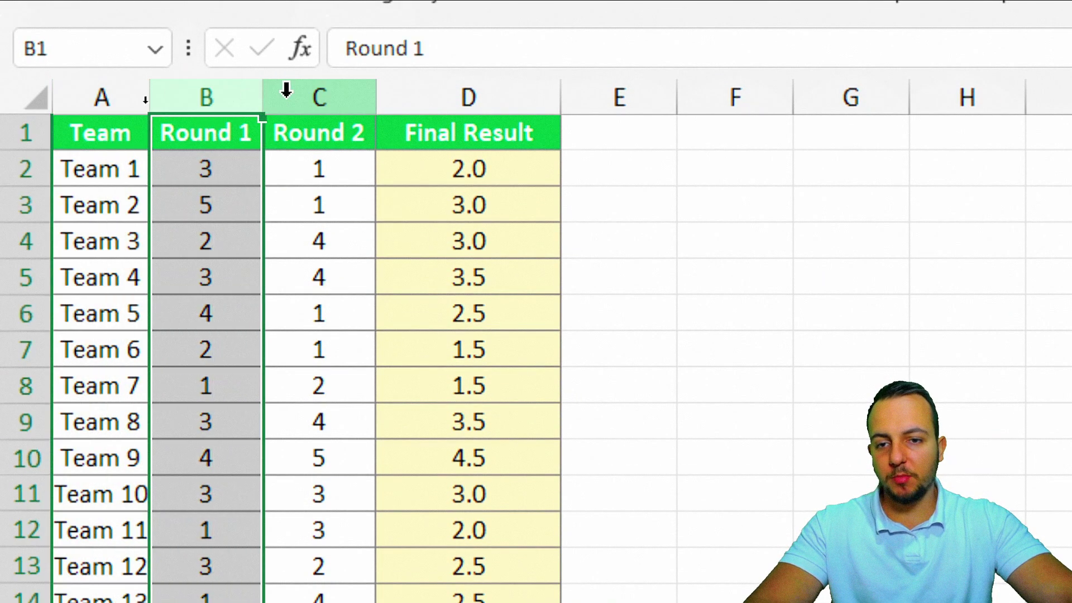
left_click(426, 95)
scroll(208, 299, "down", 7)
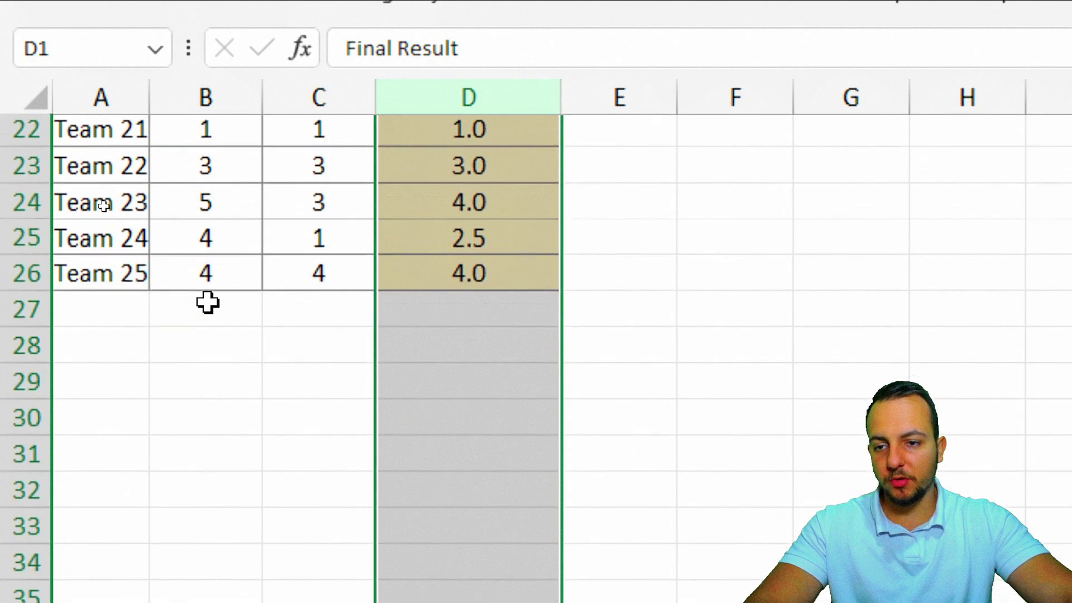
scroll(140, 340, "up", 1)
scroll(162, 279, "up", 6)
left_click(131, 140)
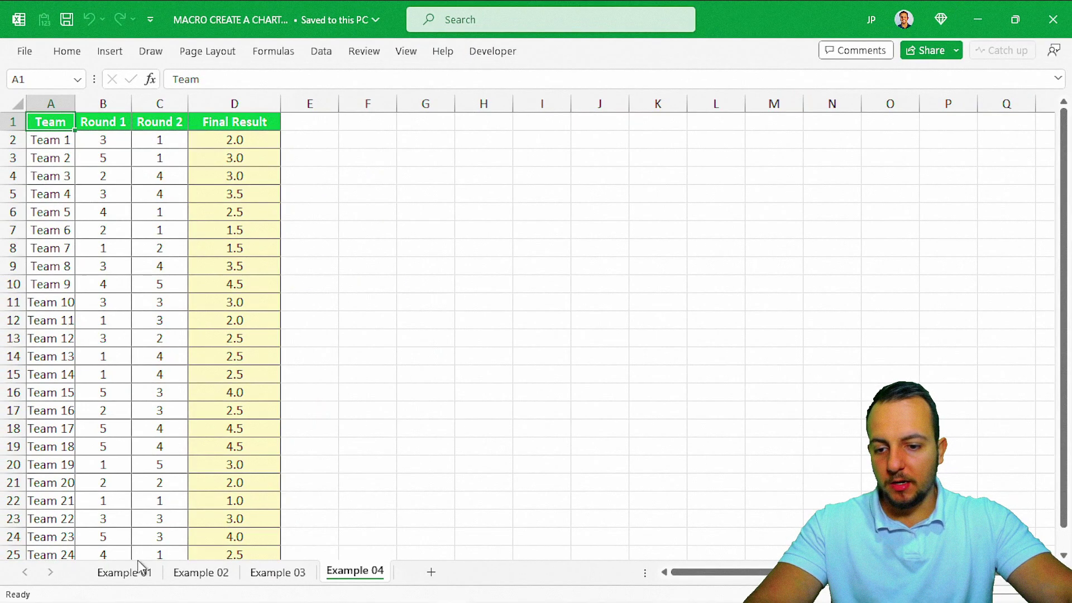
Begin a new macro recording from the Example 01 sheet and name the macro Create_a_Chart
left_click(140, 571)
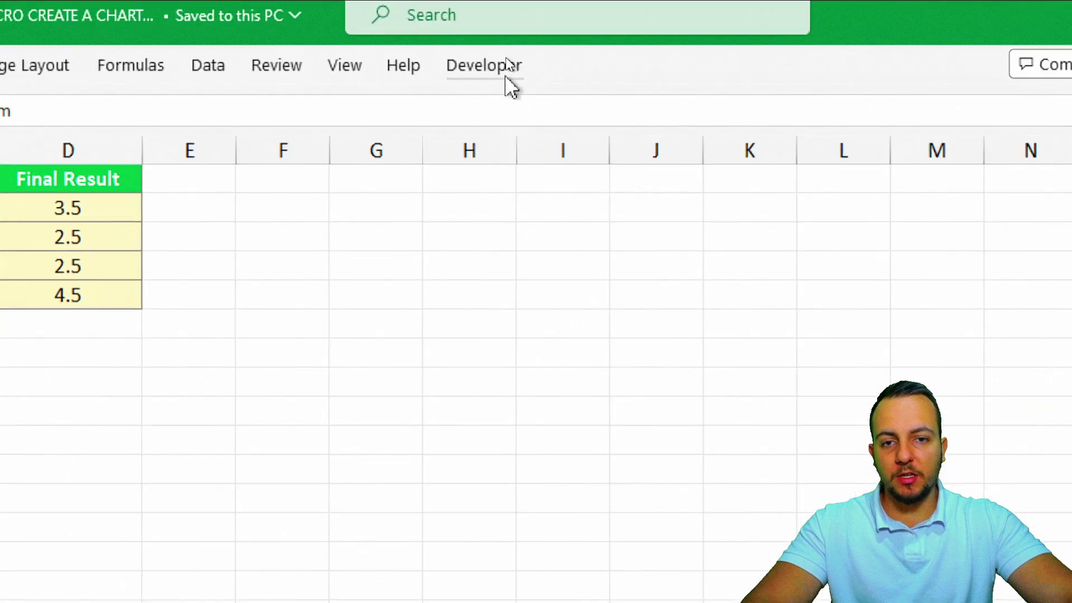
left_click(493, 51)
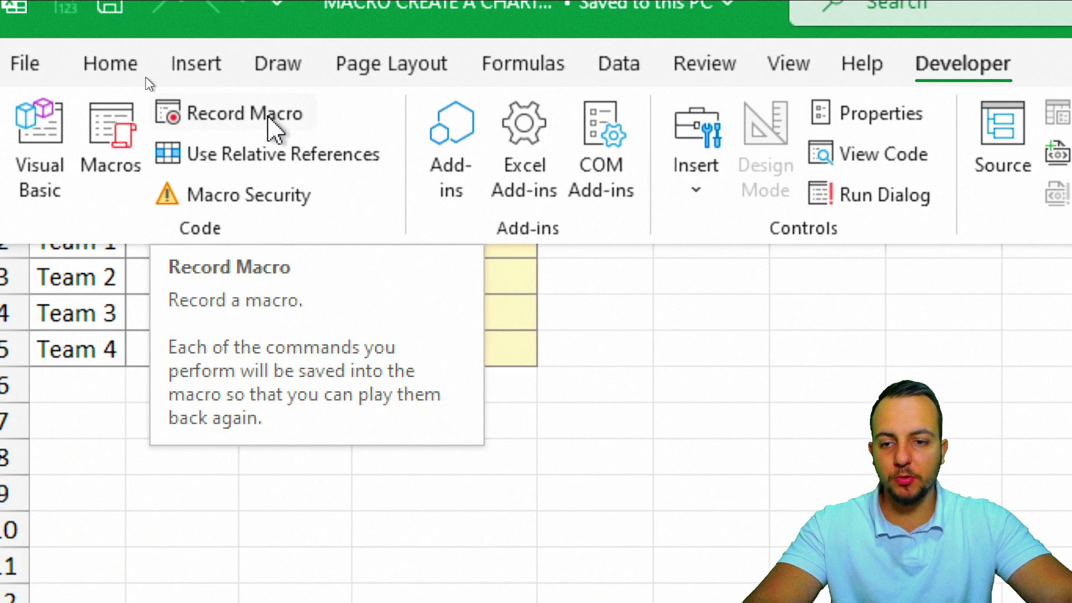
left_click(274, 130)
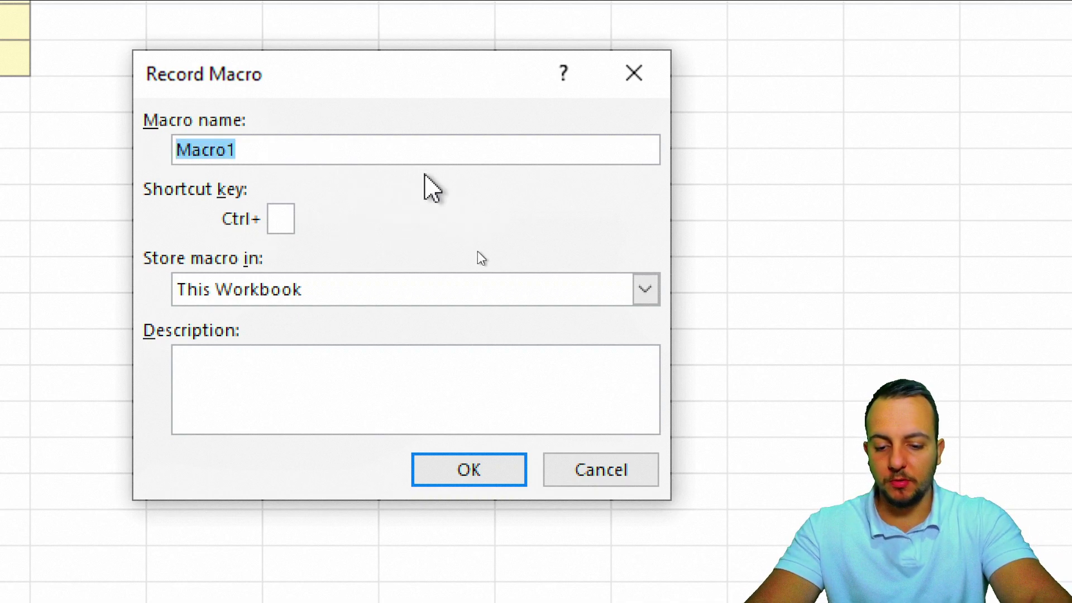
type("Create a Chart")
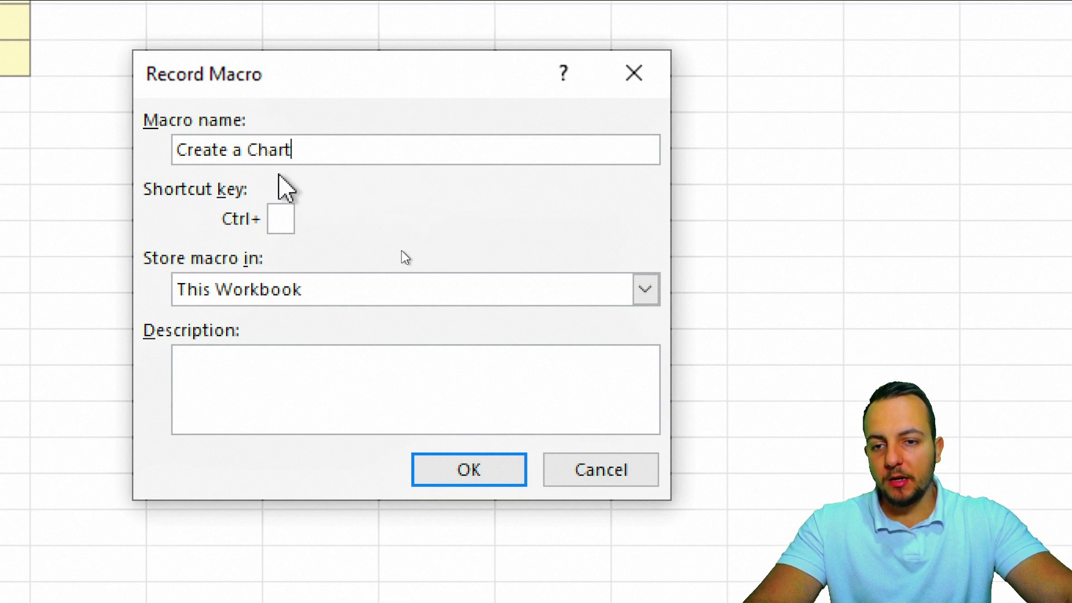
key("shift+Left")
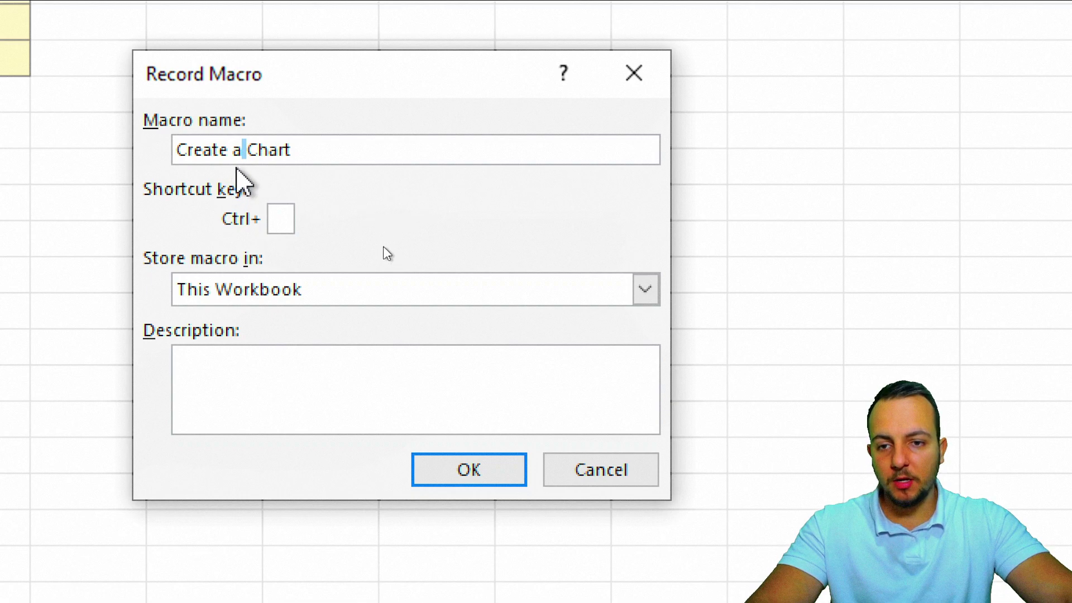
key("BackSpace")
type("_")
key("Right")
key("shift+Right")
type("_")
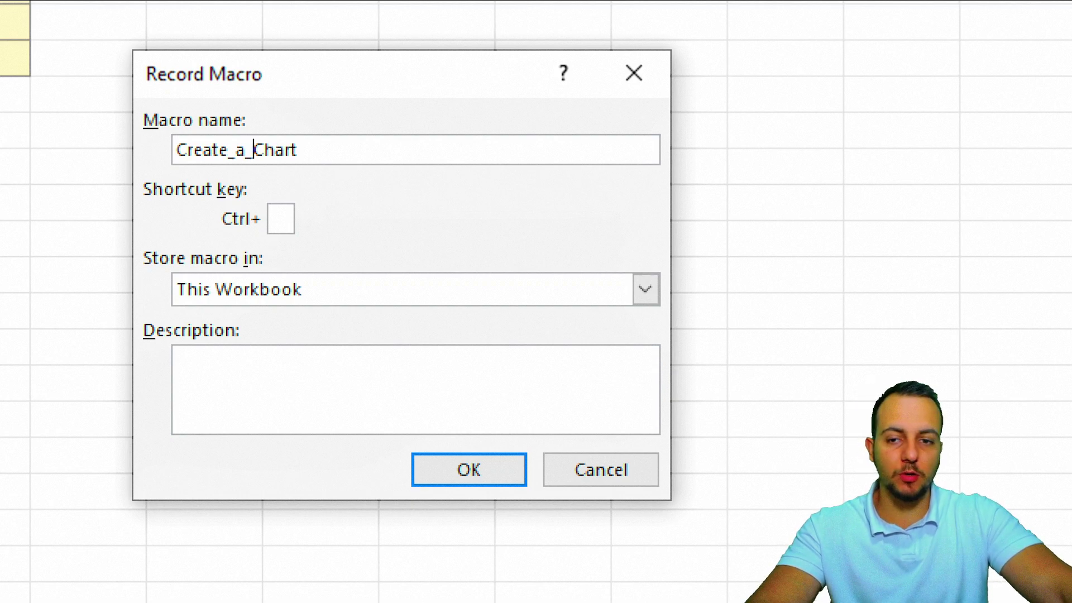
Store the macro in This Workbook with no shortcut key or description and start recording
left_click(278, 216)
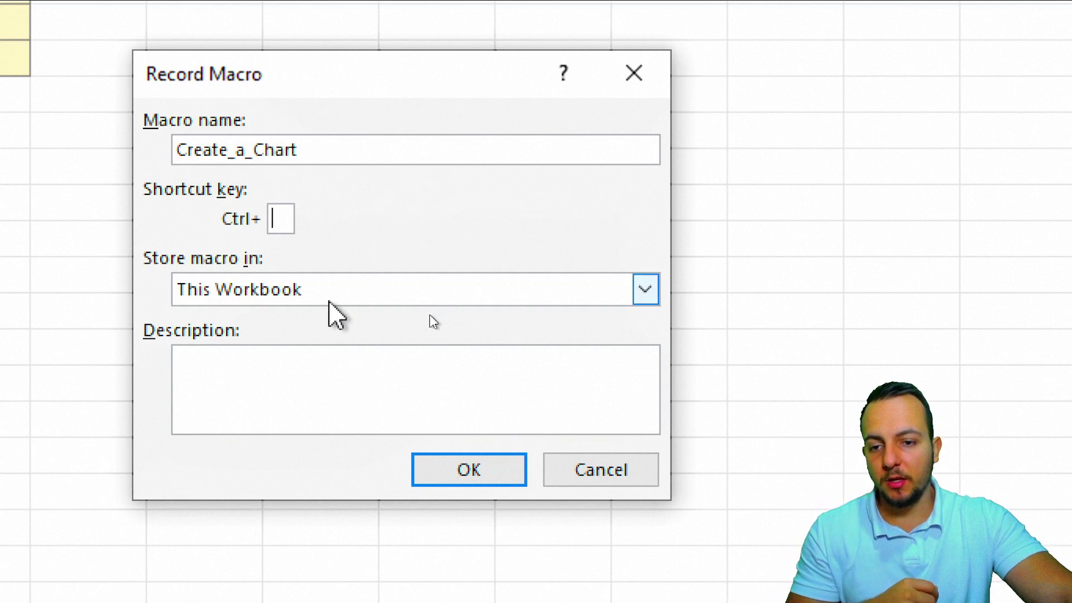
left_click(296, 301)
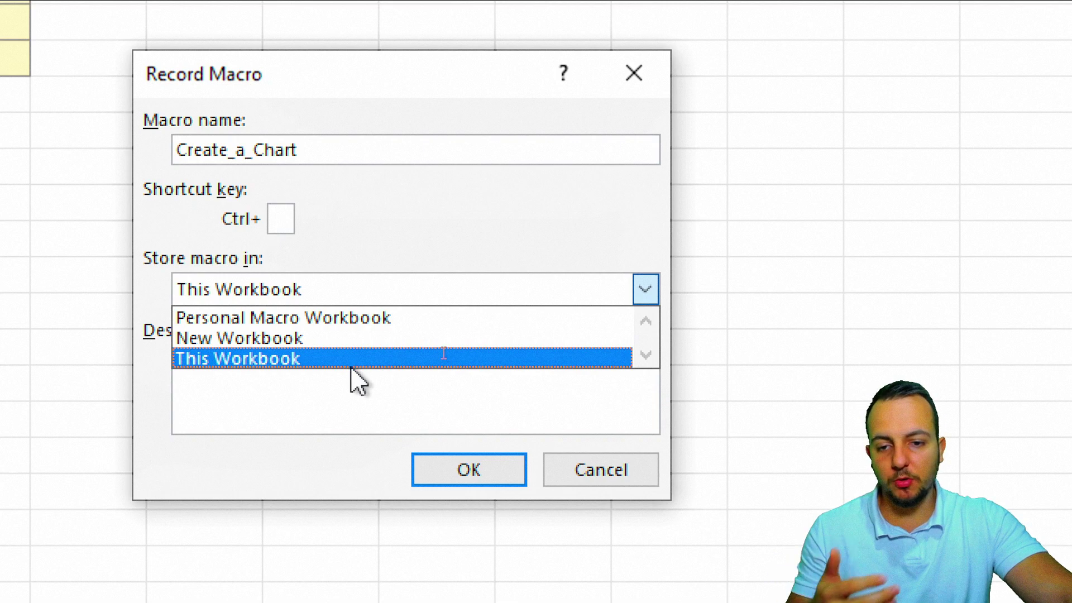
left_click(452, 364)
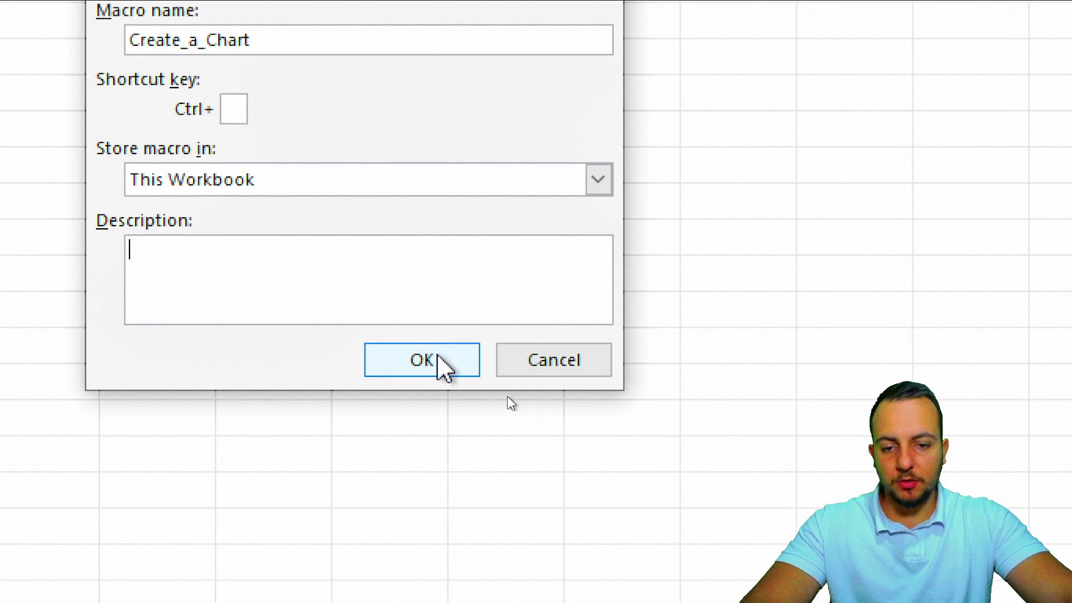
left_click(441, 364)
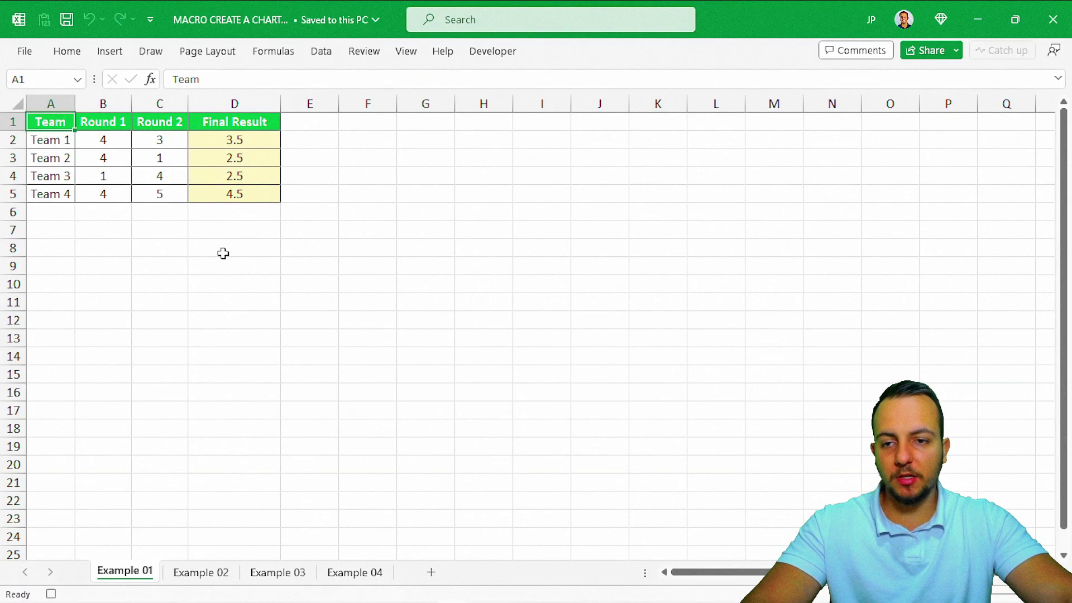
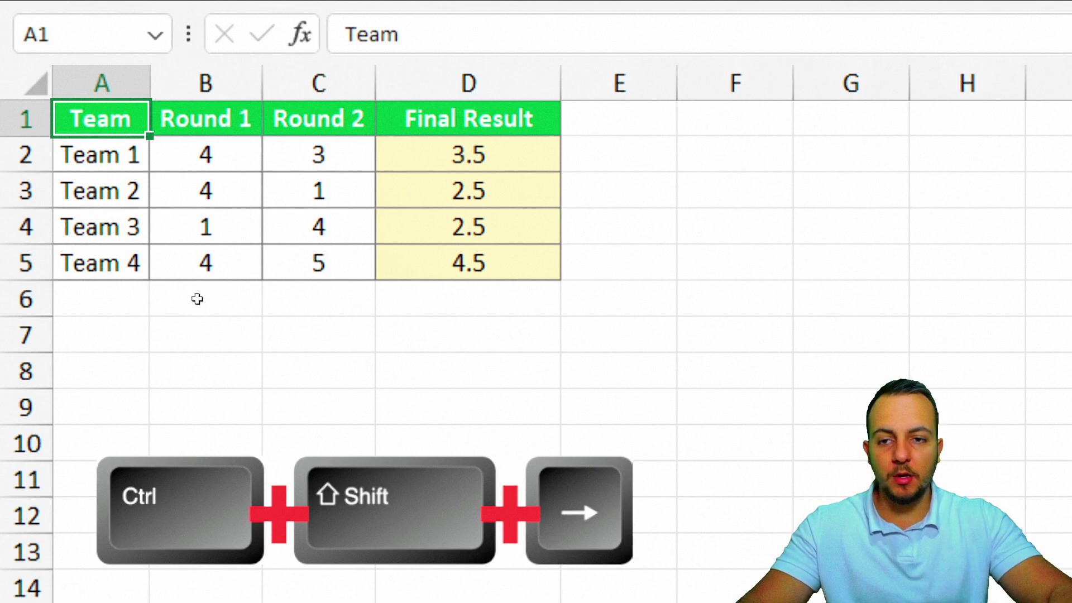
Extend the selection from A1 to the table's last column and last row, and insert a 2-D clustered column chart
key("ctrl+shift+Right")
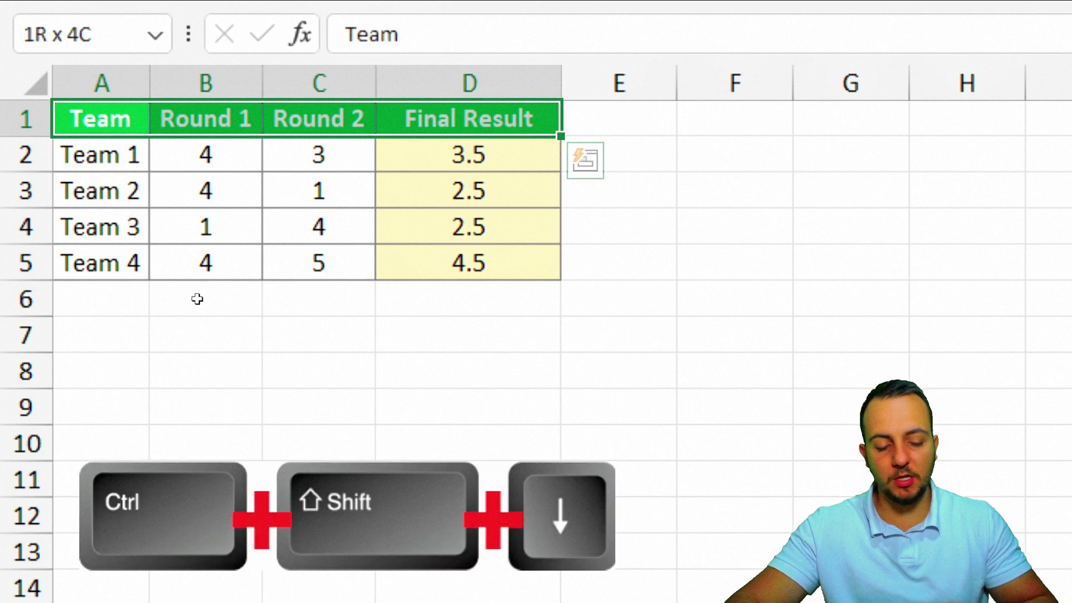
key("ctrl+shift+Down")
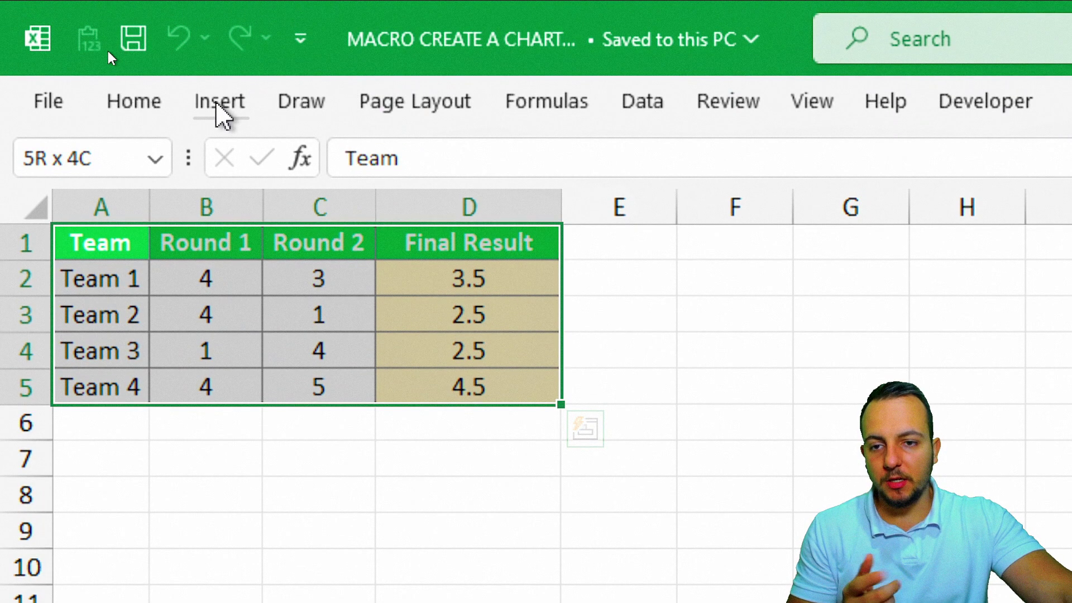
left_click(220, 104)
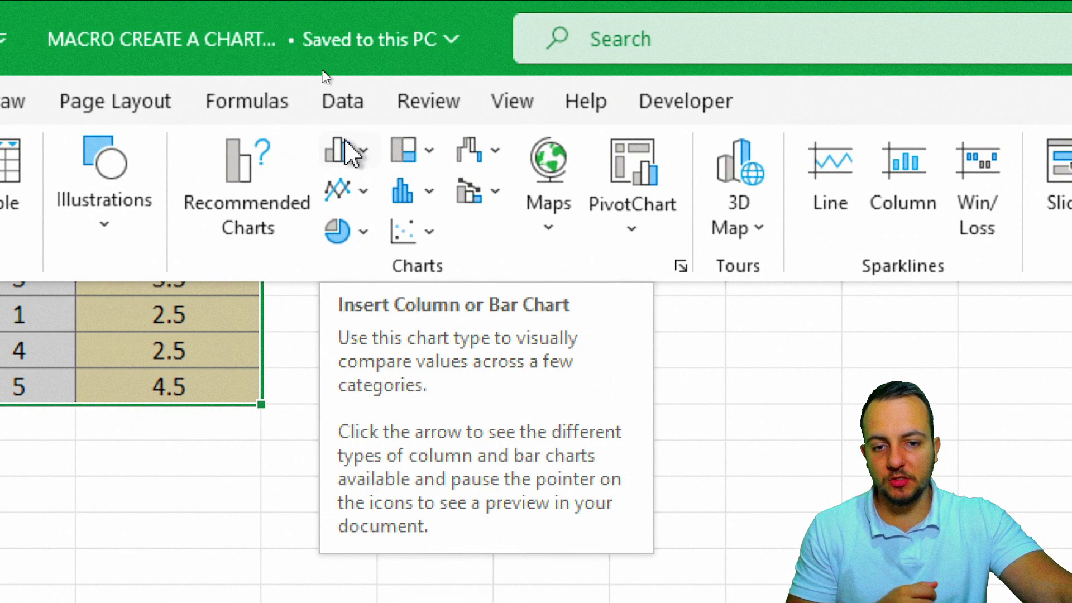
left_click(351, 151)
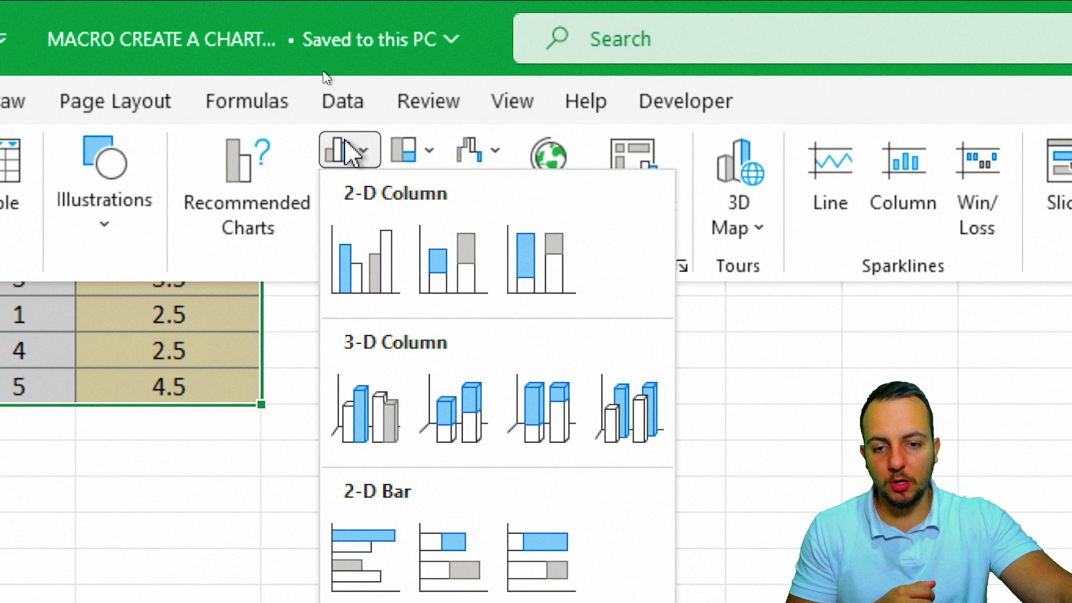
left_click(361, 245)
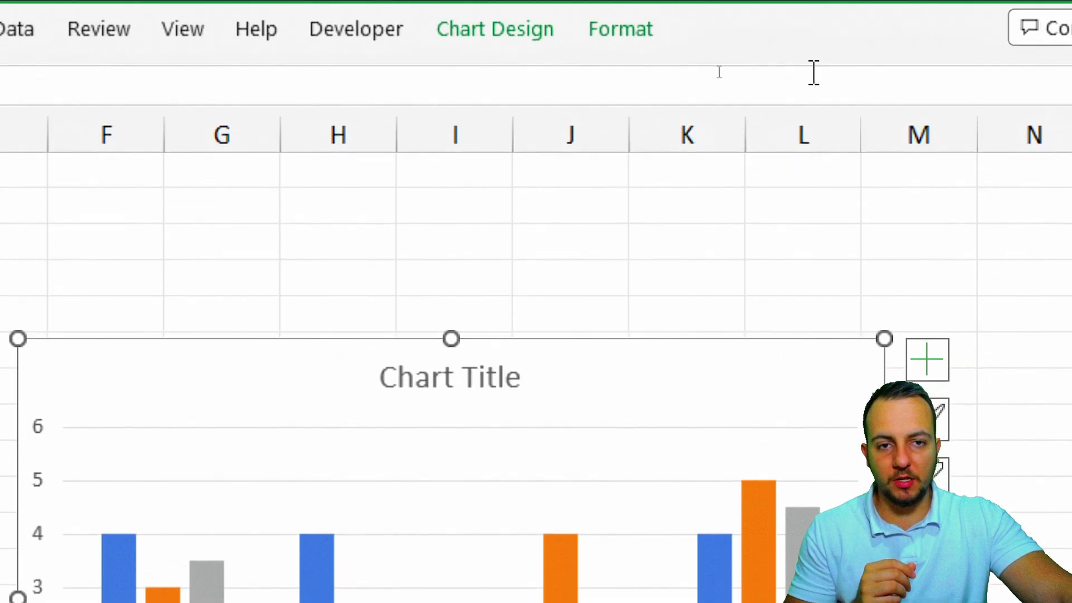
Apply the chart style with semi-transparent, overlapping columns to the new chart
left_click(529, 78)
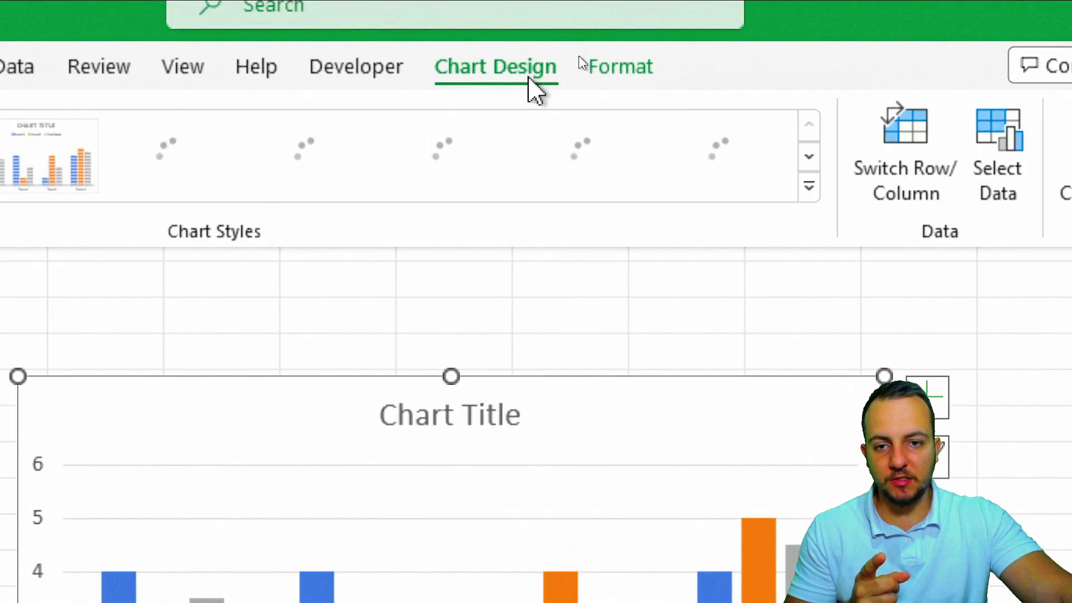
left_click(809, 187)
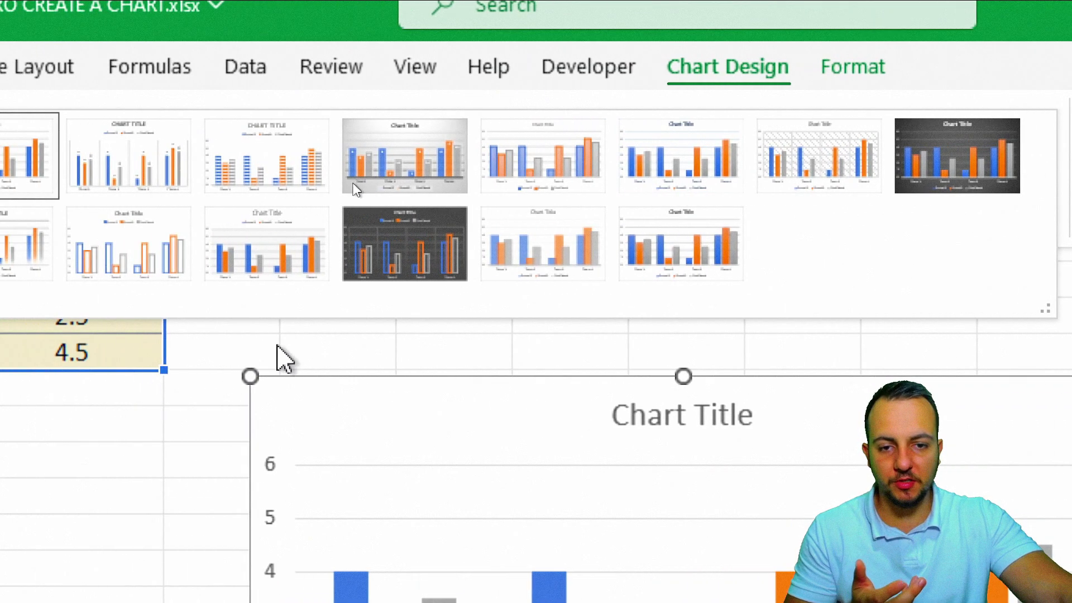
left_click(500, 263)
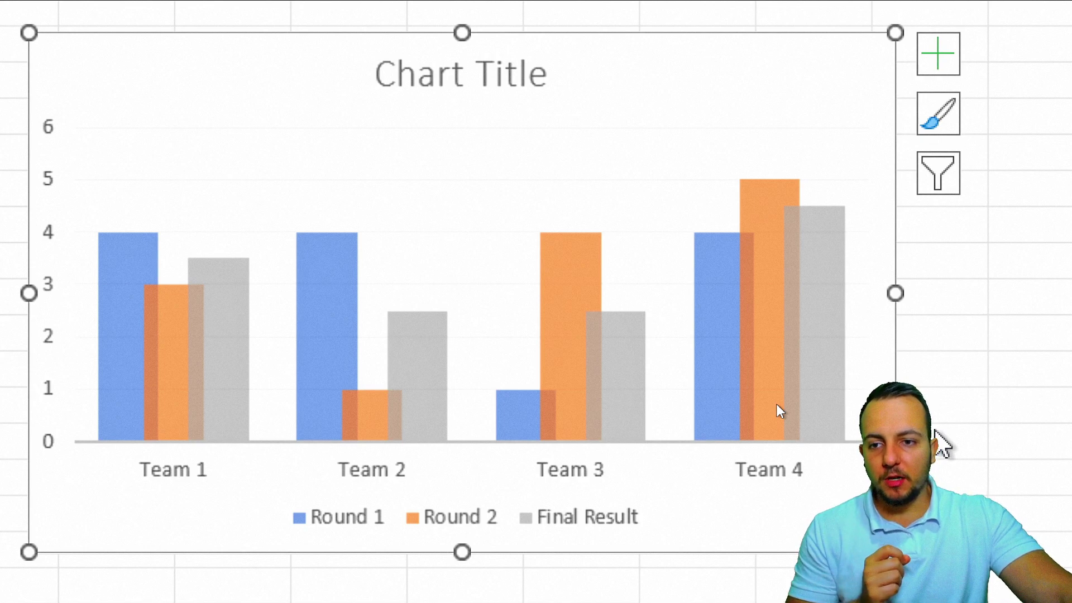
key("ctrl+2")
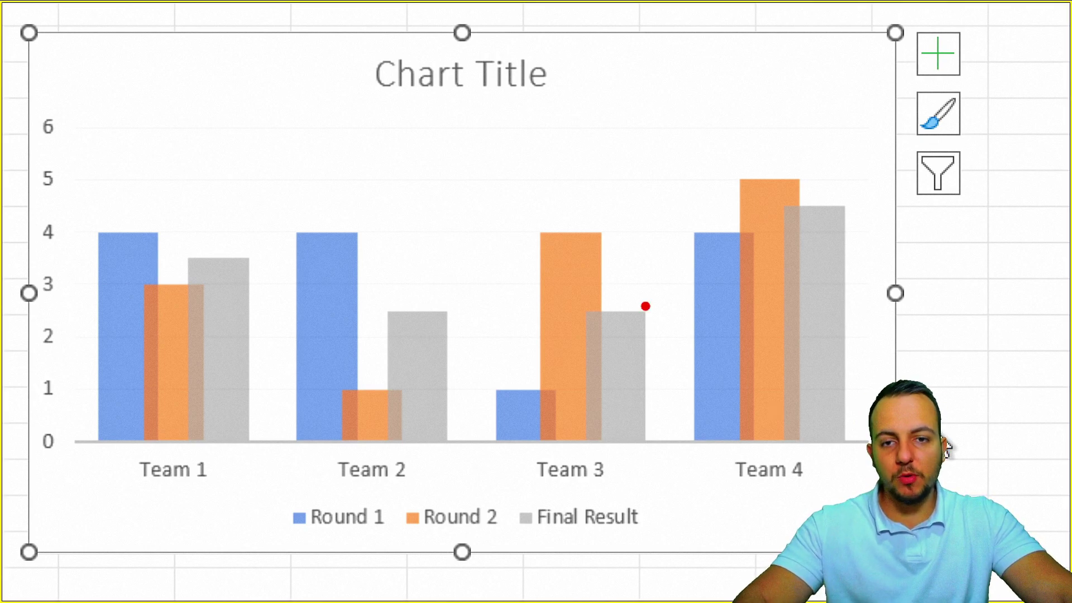
left_click_drag(372, 87, 561, 71)
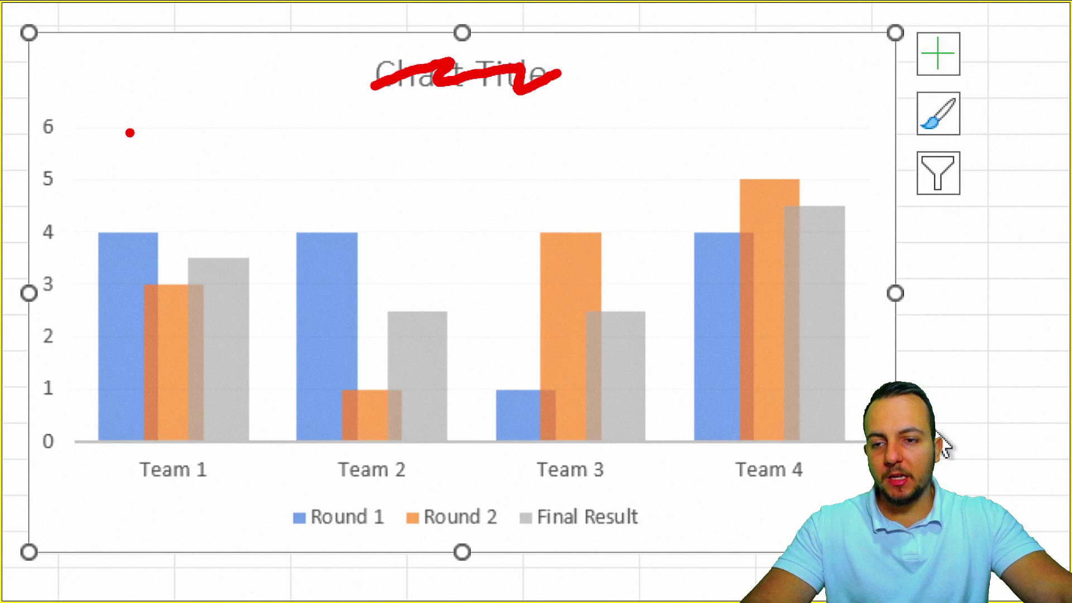
left_click_drag(53, 112, 49, 460)
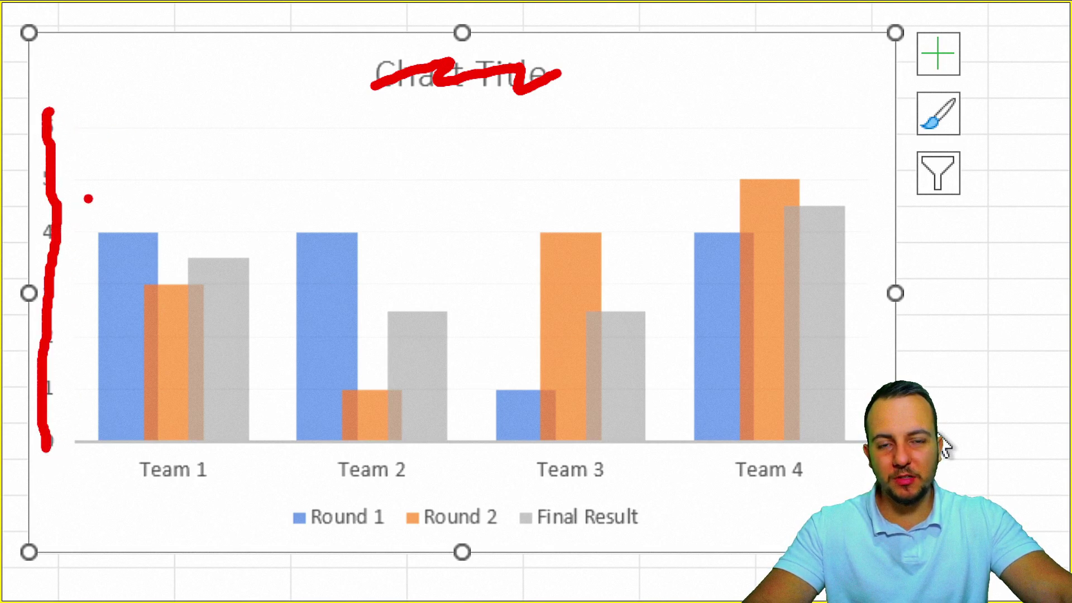
mouse_move(136, 184)
left_mouse_down()
mouse_move(102, 183)
mouse_move(134, 226)
mouse_move(142, 174)
left_mouse_up()
mouse_move(219, 218)
left_mouse_down()
mouse_move(242, 226)
mouse_move(221, 214)
left_mouse_up()
left_click_drag(89, 132, 847, 131)
left_click_drag(854, 179, 98, 178)
left_click_drag(86, 231, 865, 235)
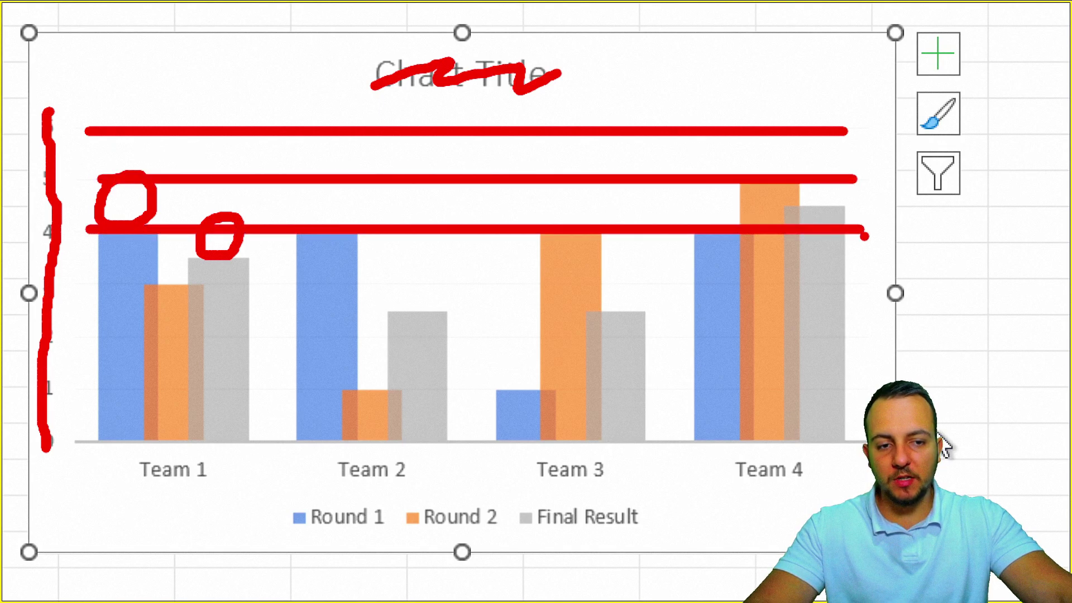
key("Escape")
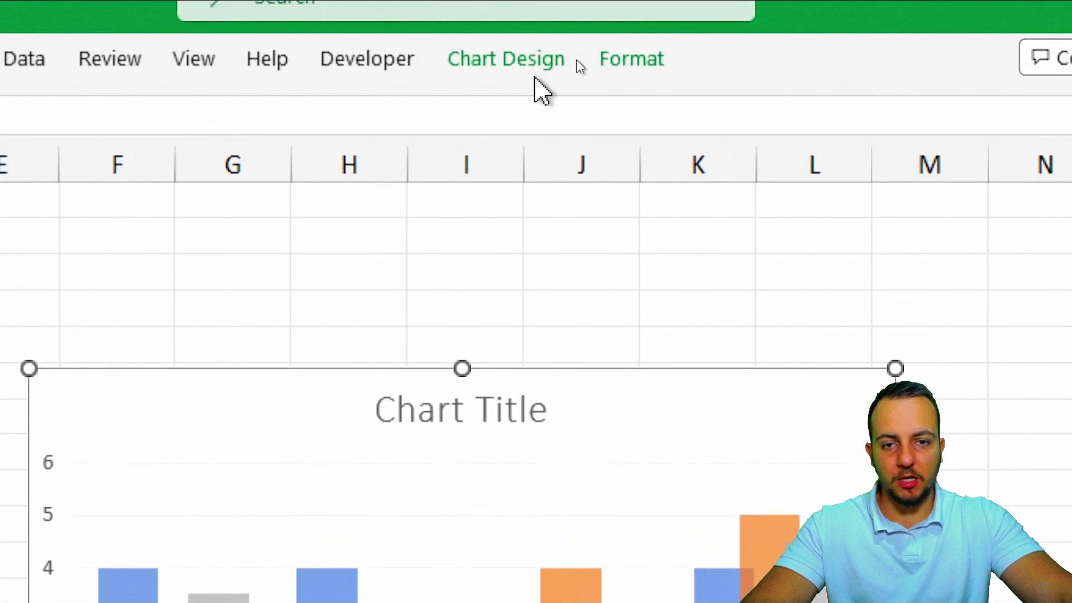
Remove the chart title and turn off the primary vertical axis
left_click(530, 66)
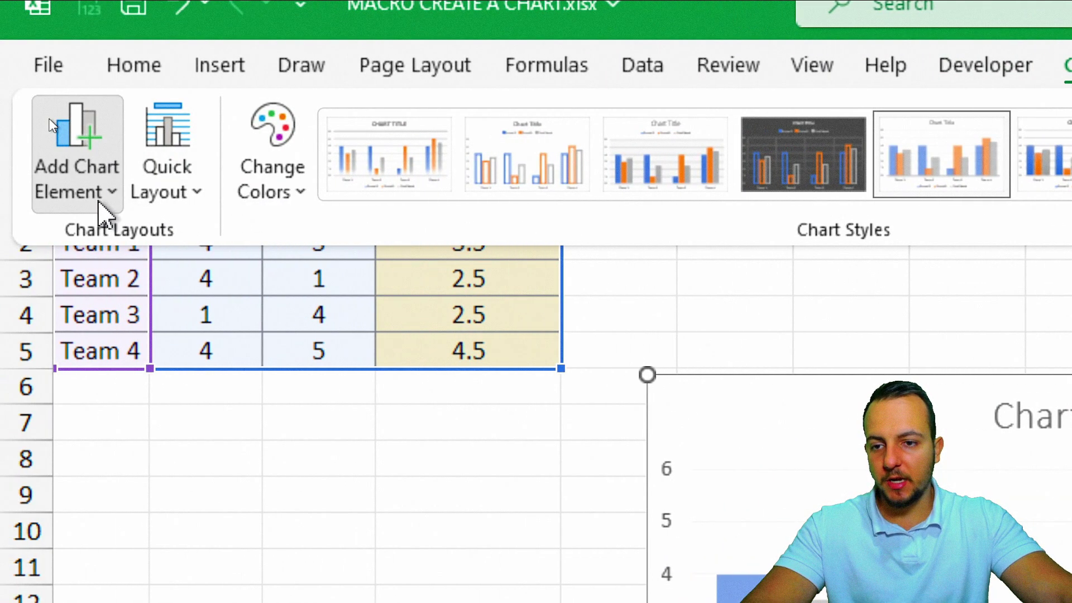
left_click(98, 204)
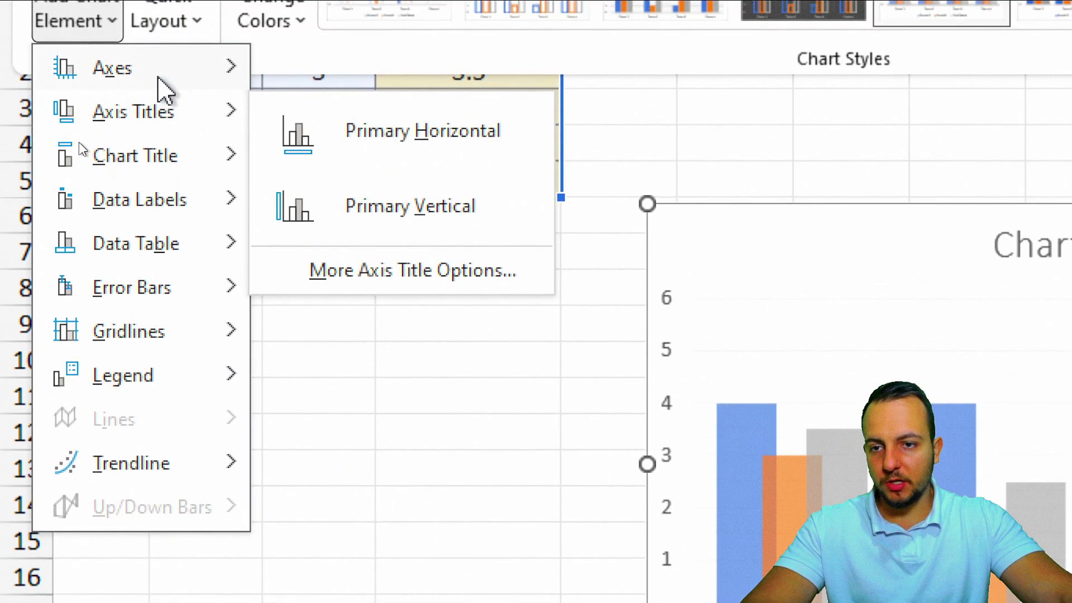
mouse_move(184, 164)
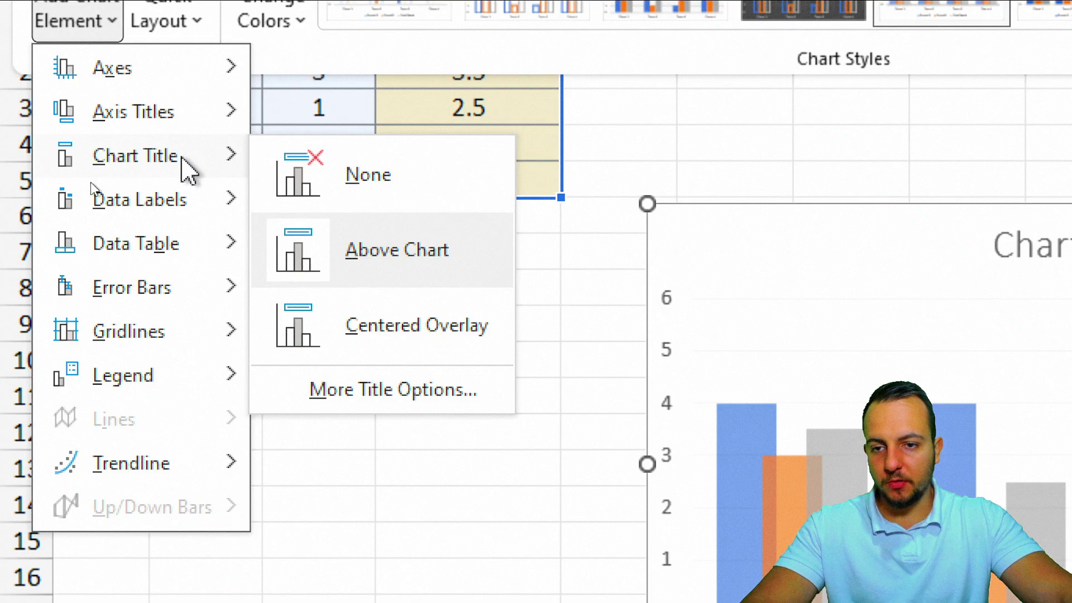
left_click(323, 185)
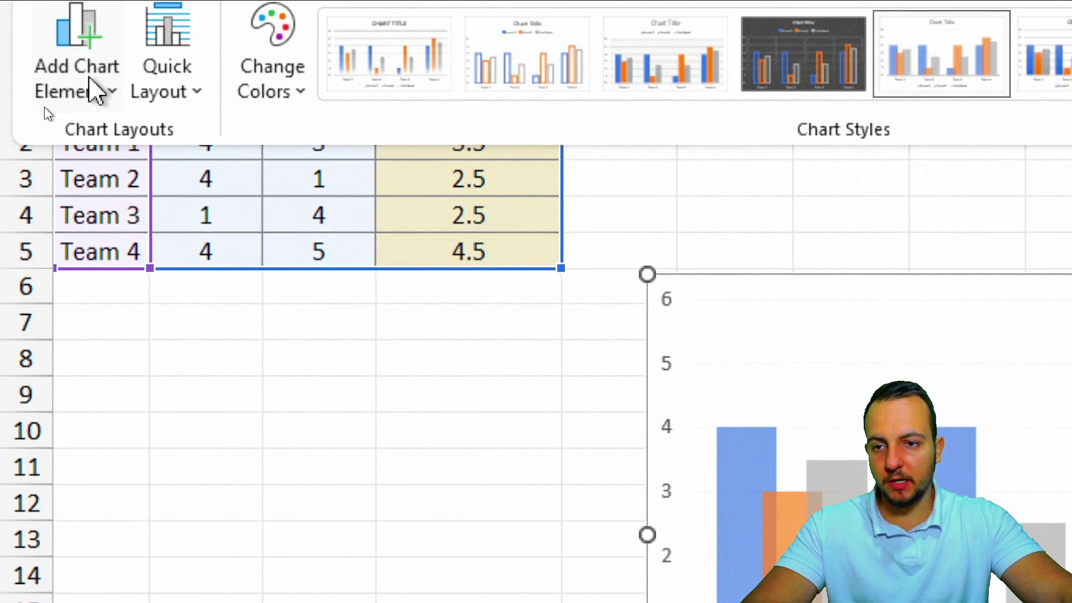
left_click(95, 89)
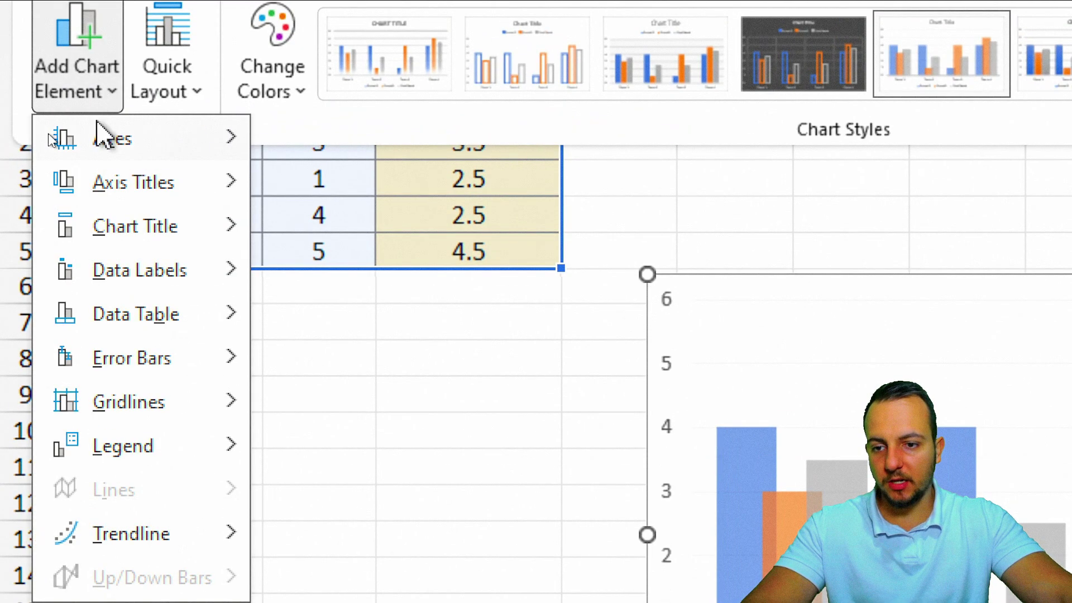
mouse_move(177, 143)
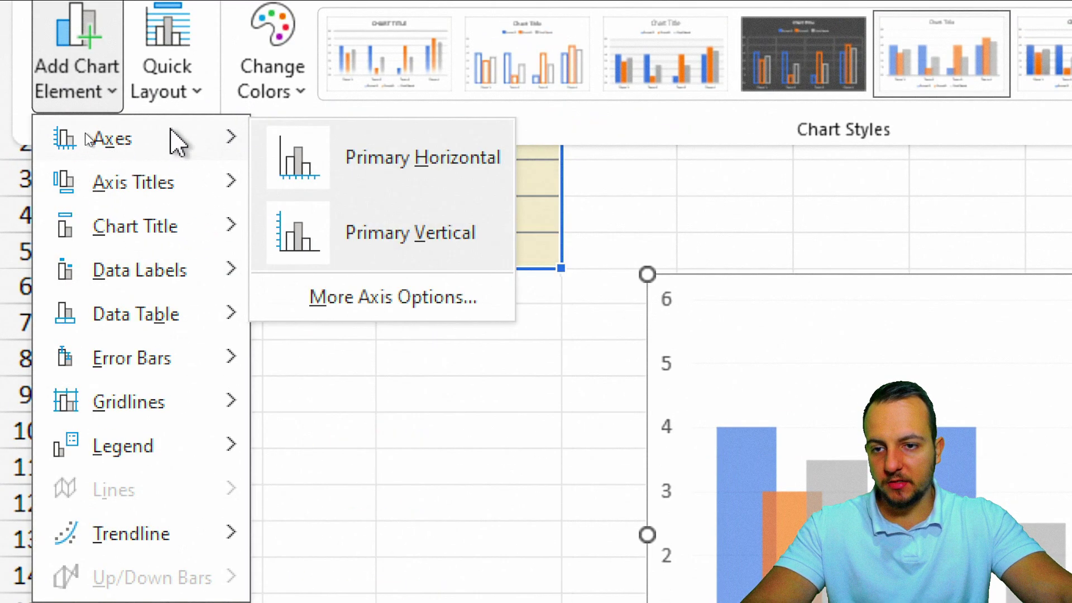
left_click(390, 255)
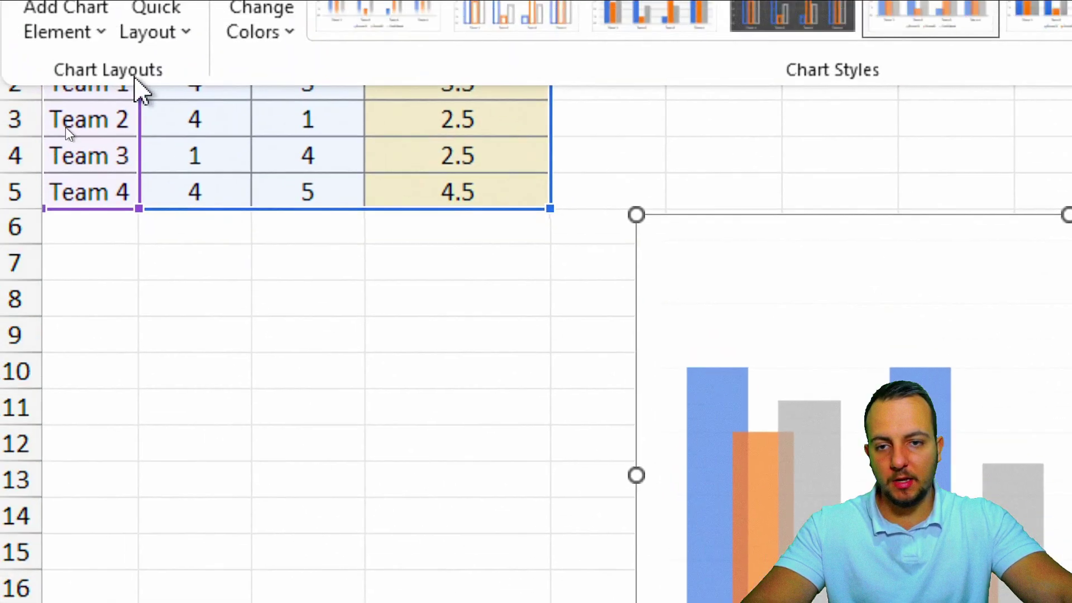
Add Outside End data labels to the chart and turn off its major horizontal gridlines
left_click(87, 16)
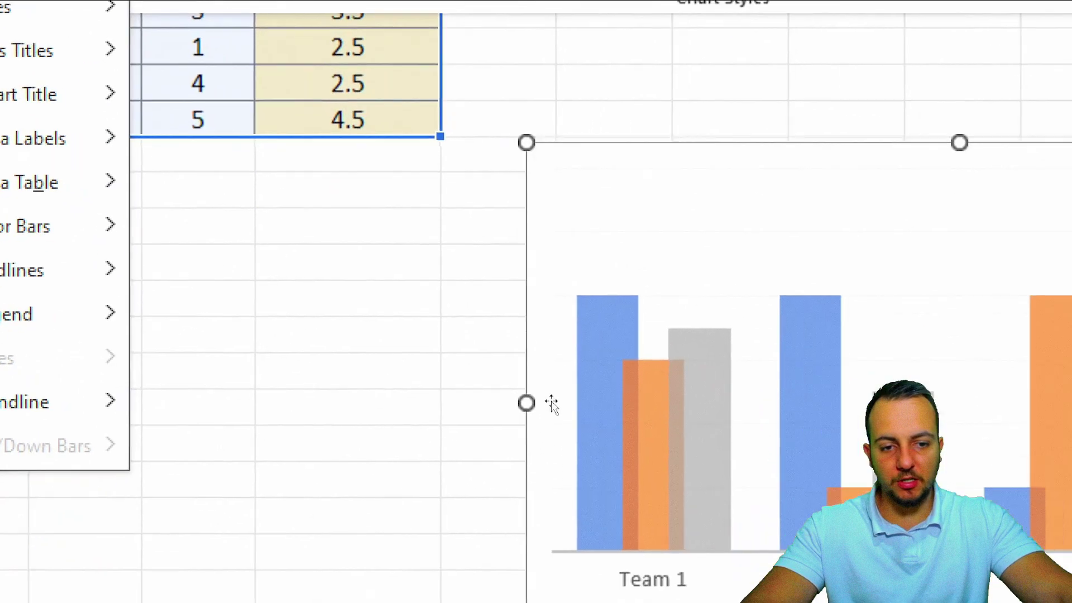
mouse_move(33, 231)
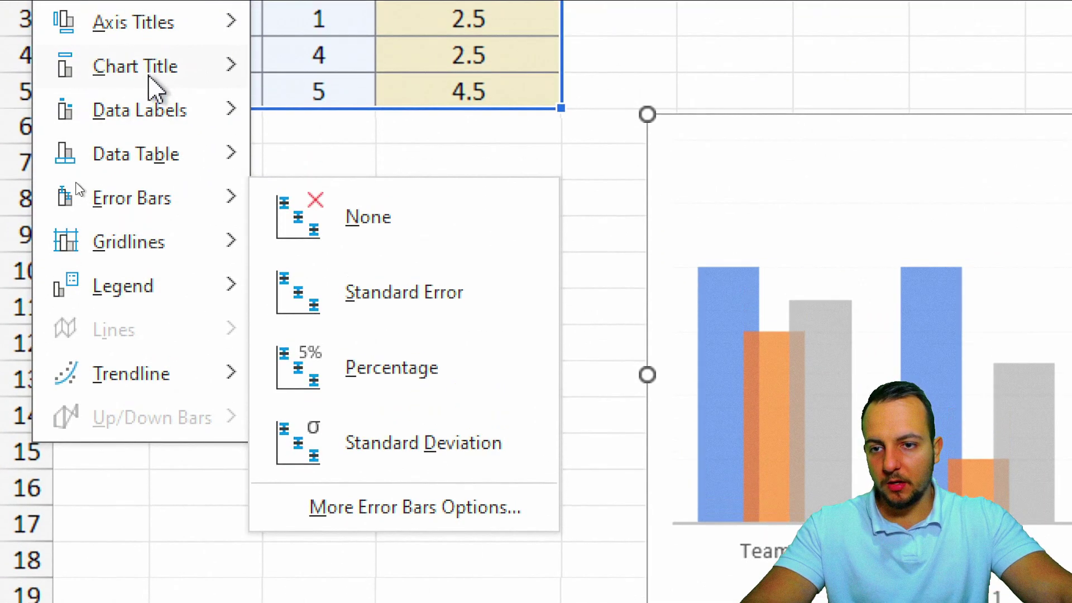
mouse_move(156, 108)
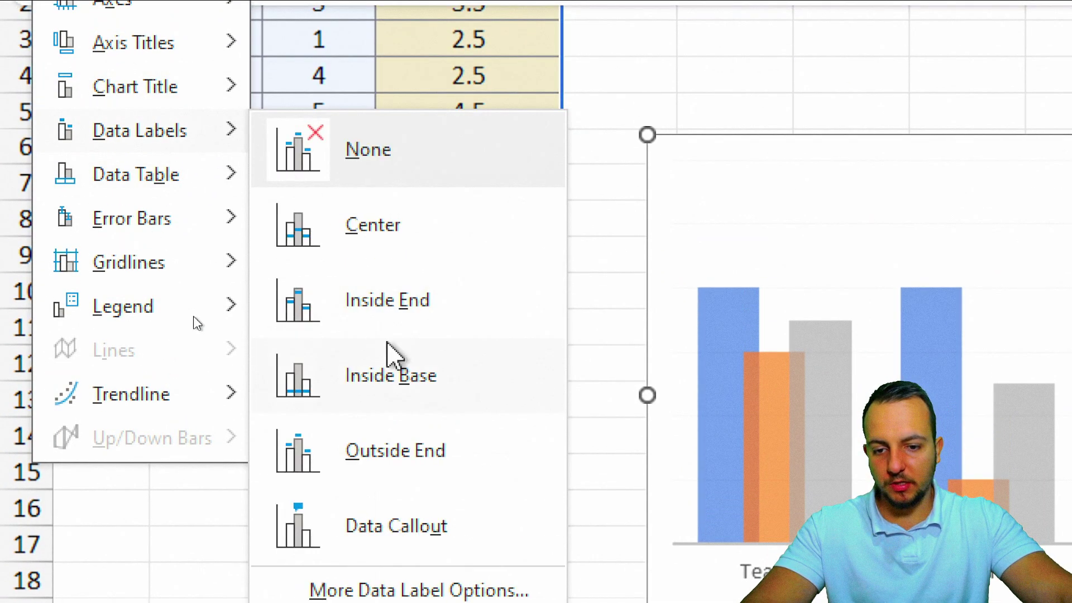
left_click(384, 452)
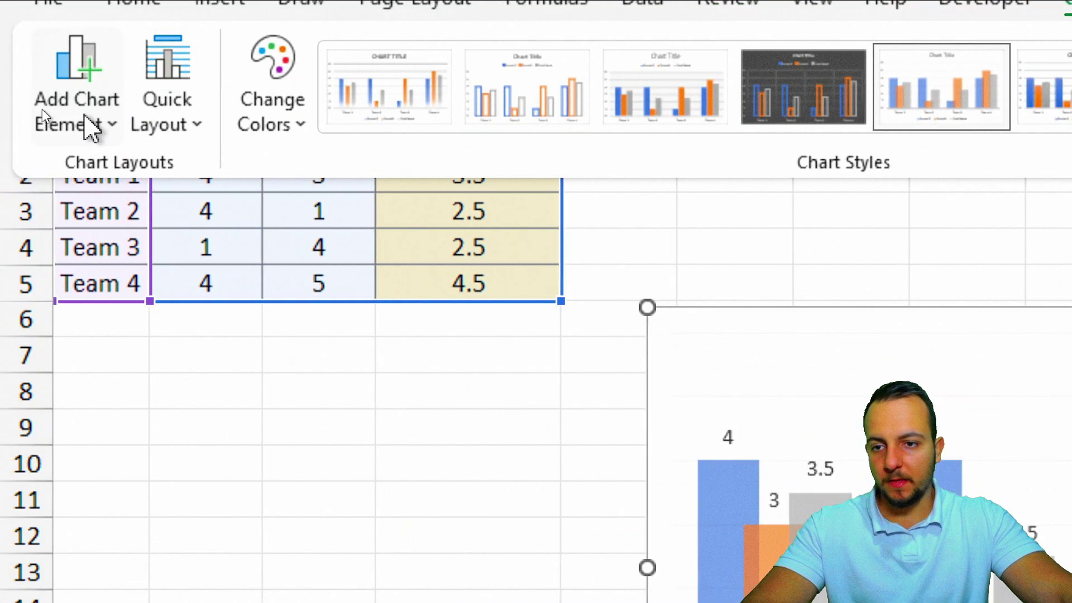
left_click(87, 118)
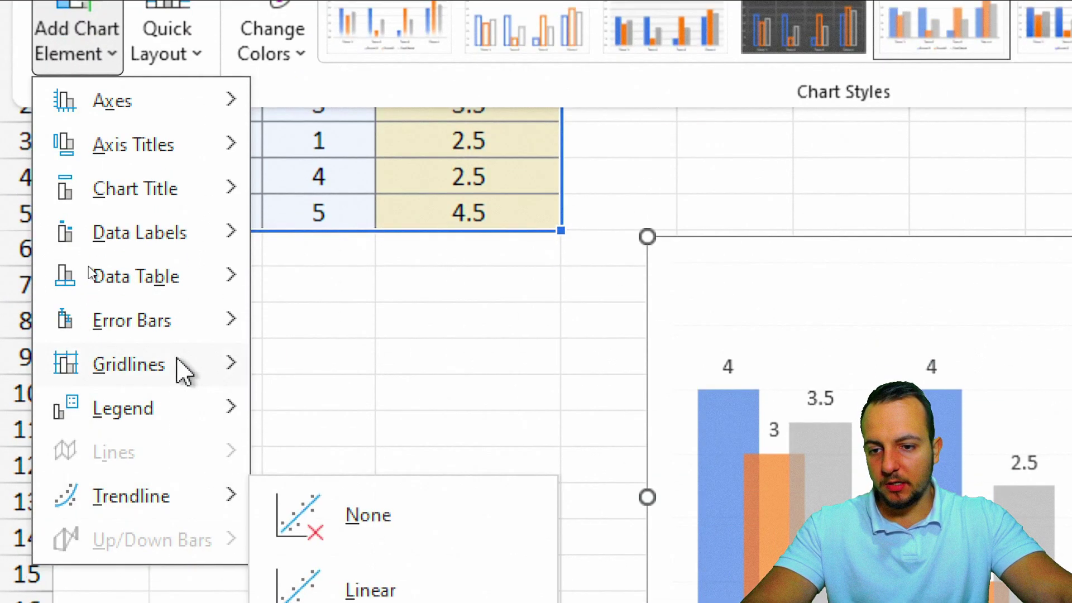
mouse_move(184, 371)
left_click(443, 400)
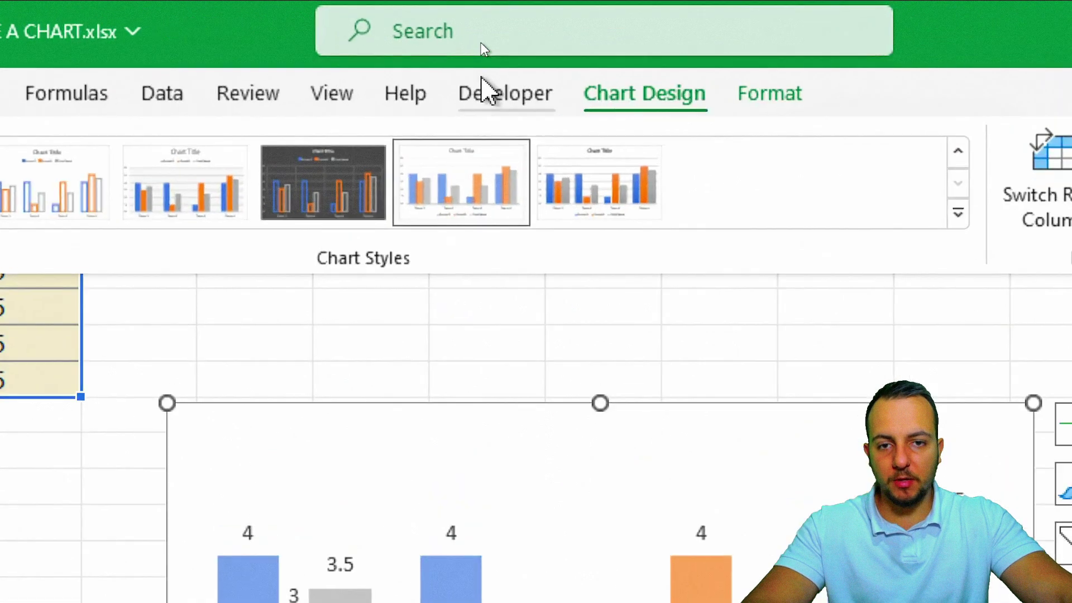
Select cell A1 to leave the chart and stop recording the macro
left_click(485, 90)
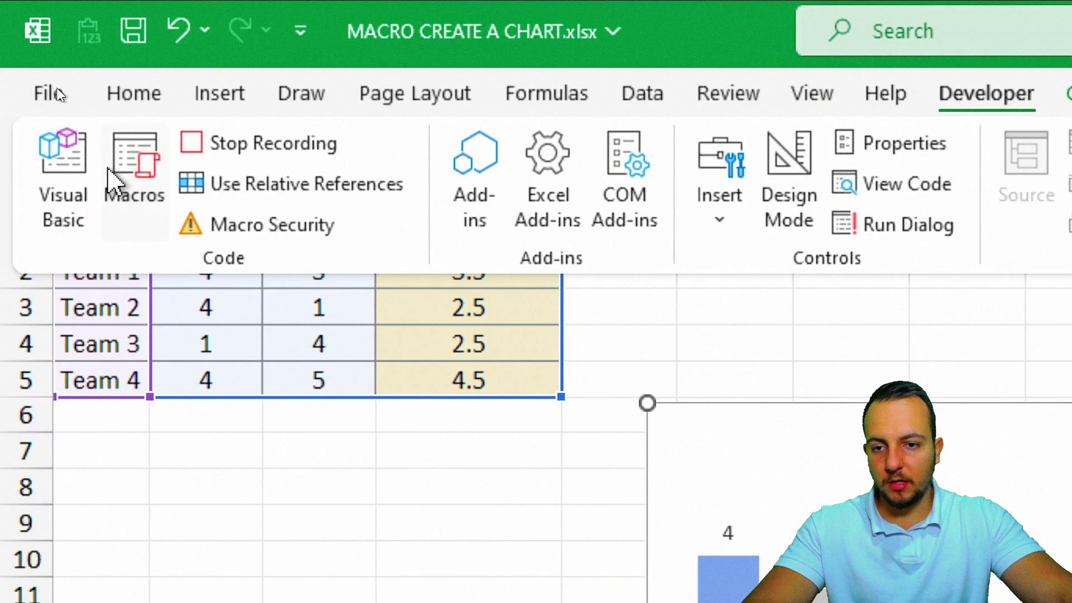
left_click(734, 386)
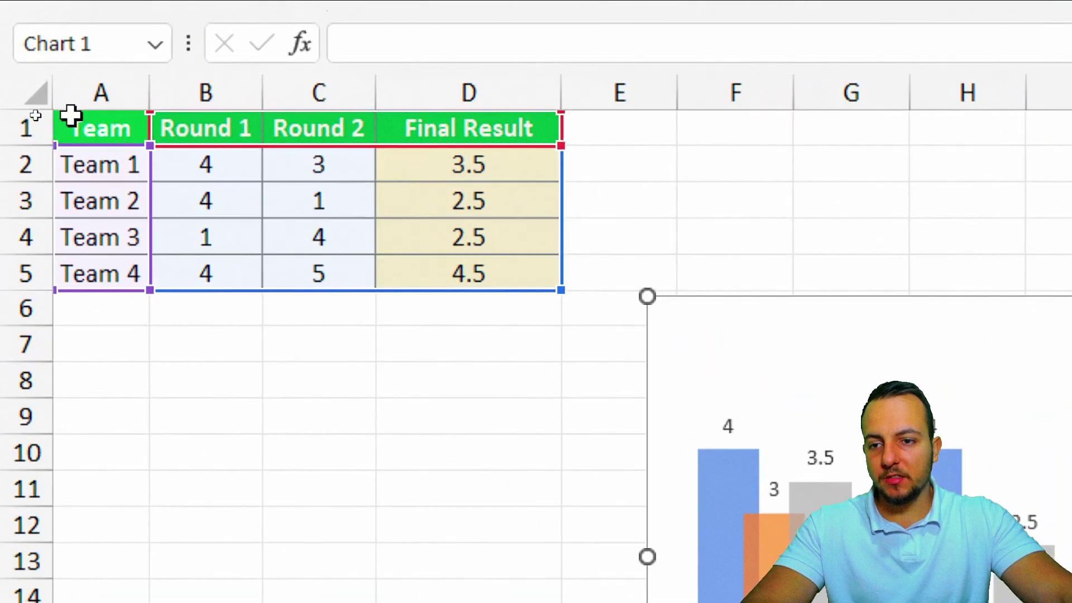
left_click(94, 122)
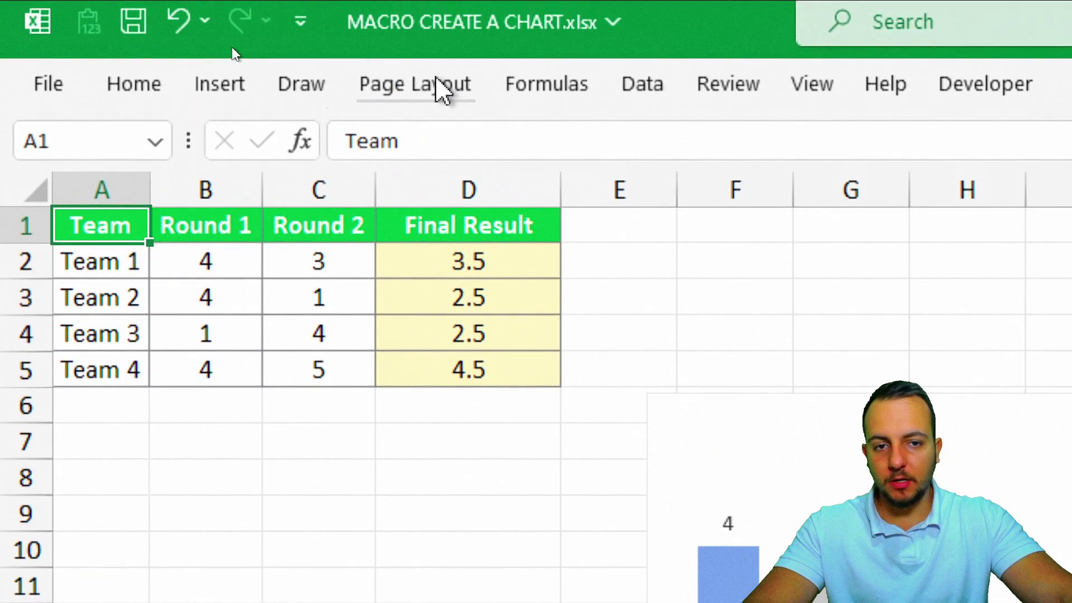
left_click(936, 92)
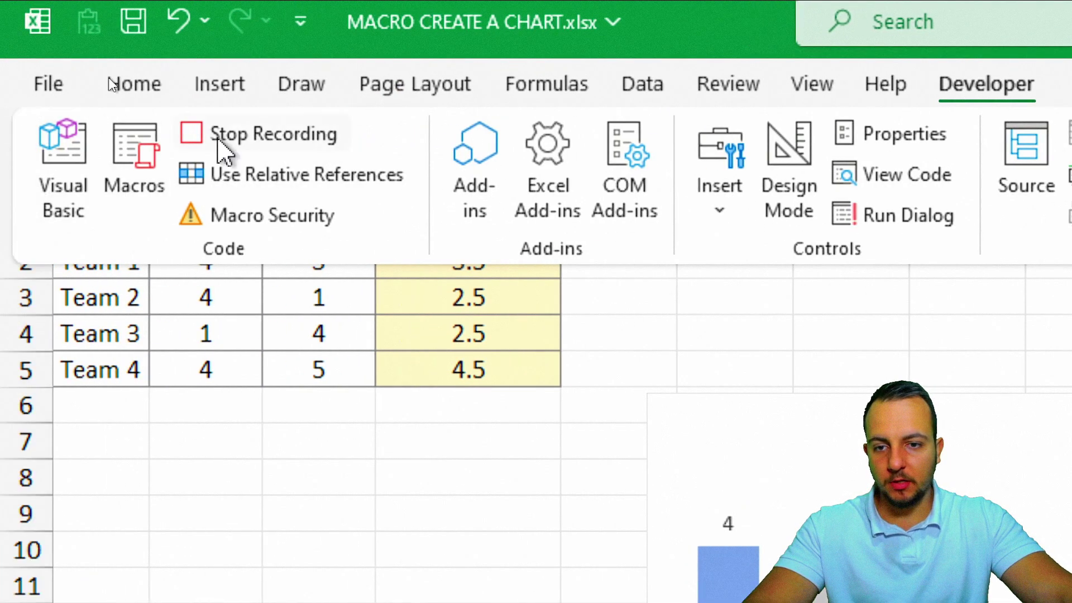
left_click(281, 134)
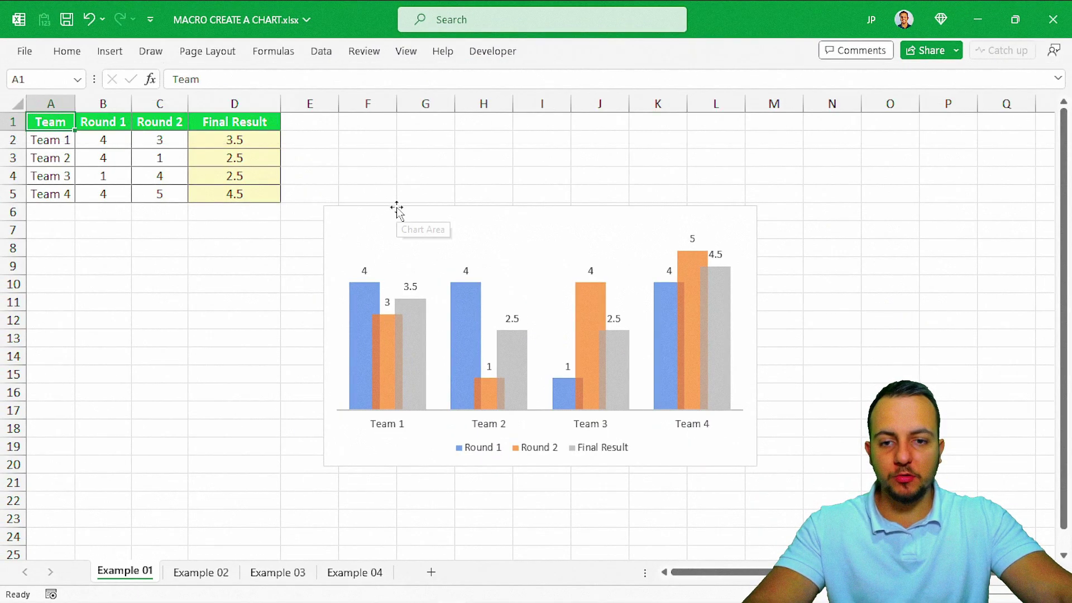
Delete the recorded chart from the Example 01 sheet
left_click(396, 210)
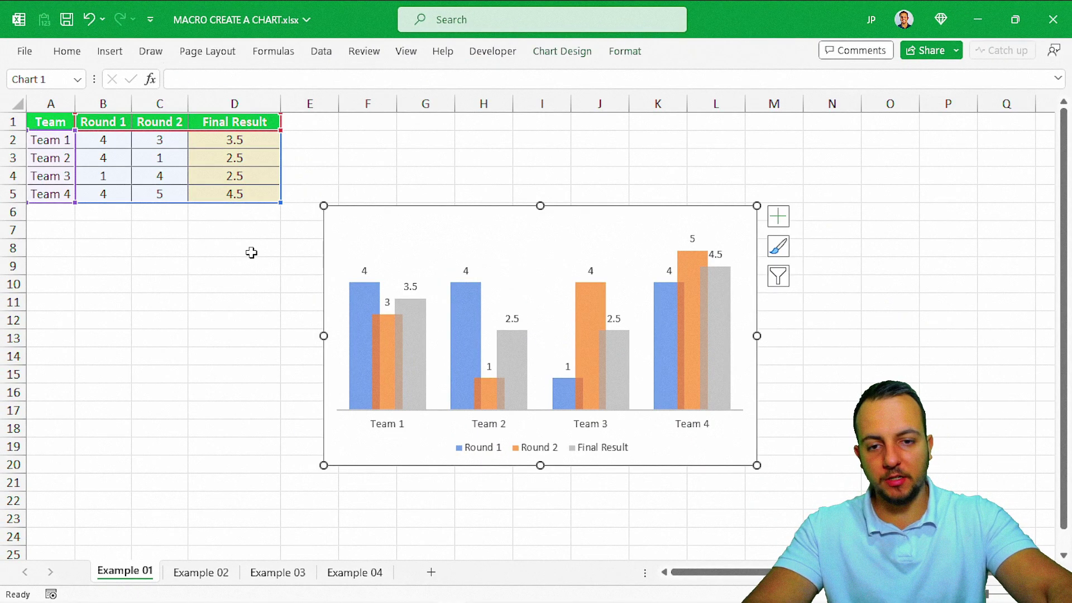
key("Delete")
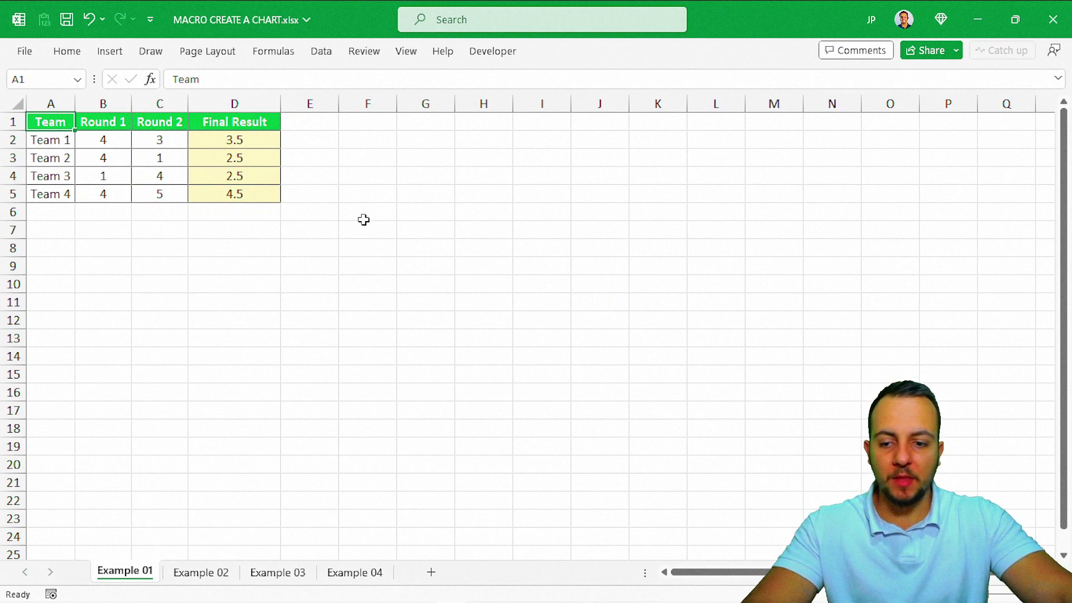
left_click(775, 266)
left_click(599, 410)
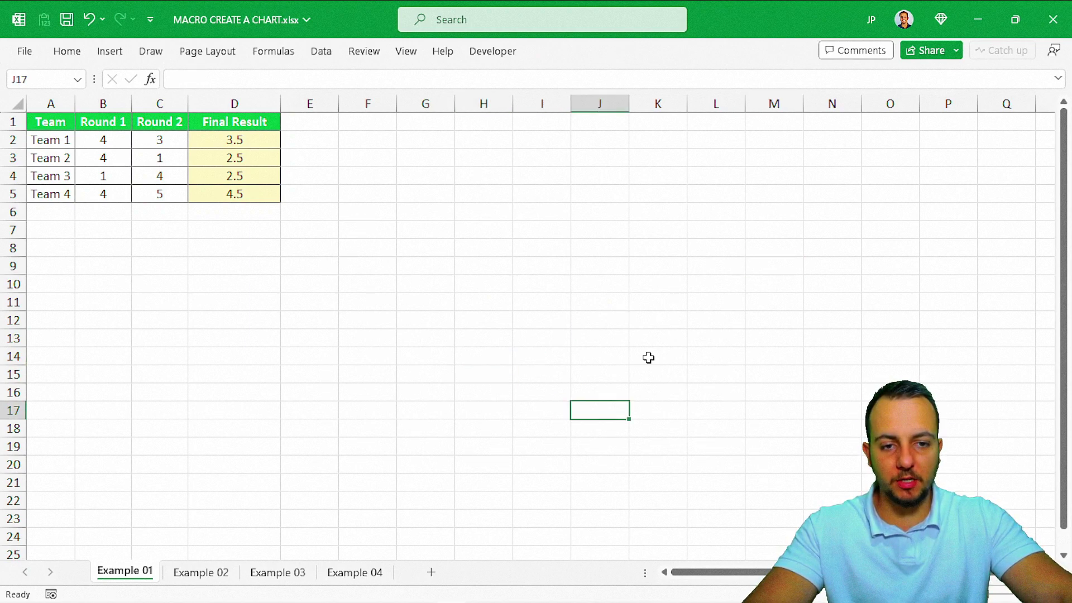
left_click_drag(541, 248, 659, 356)
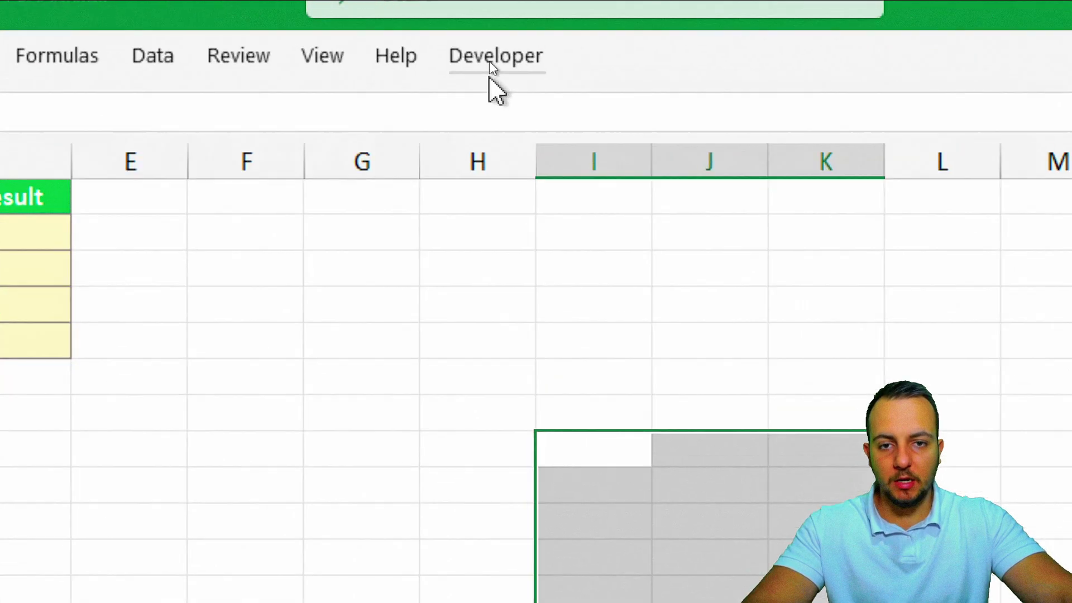
Run the Create_a_Chart macro on the Example 01 sheet
left_click(491, 62)
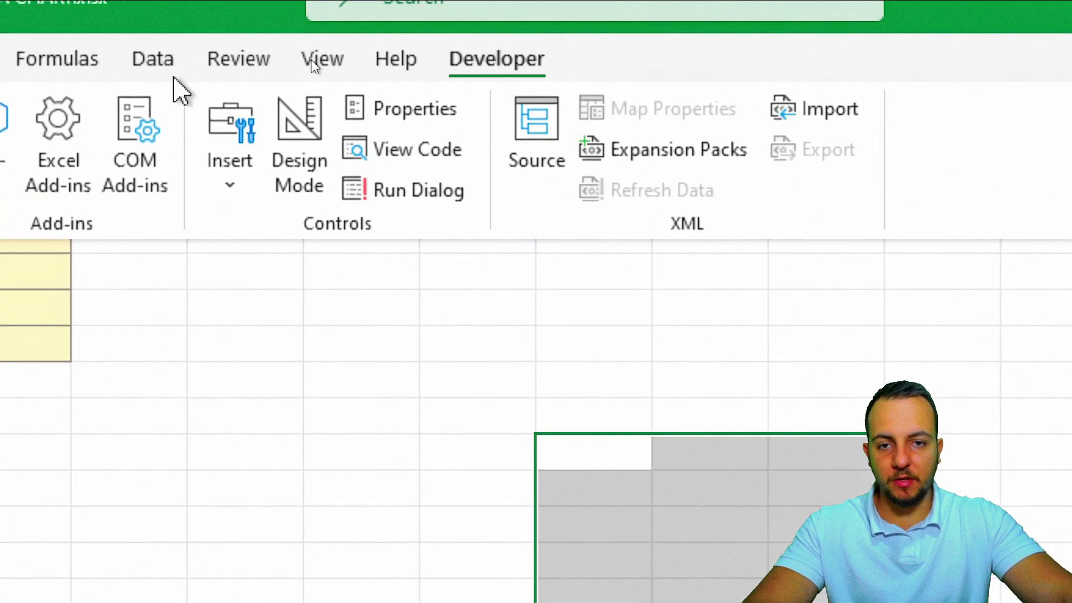
left_click(25, 131)
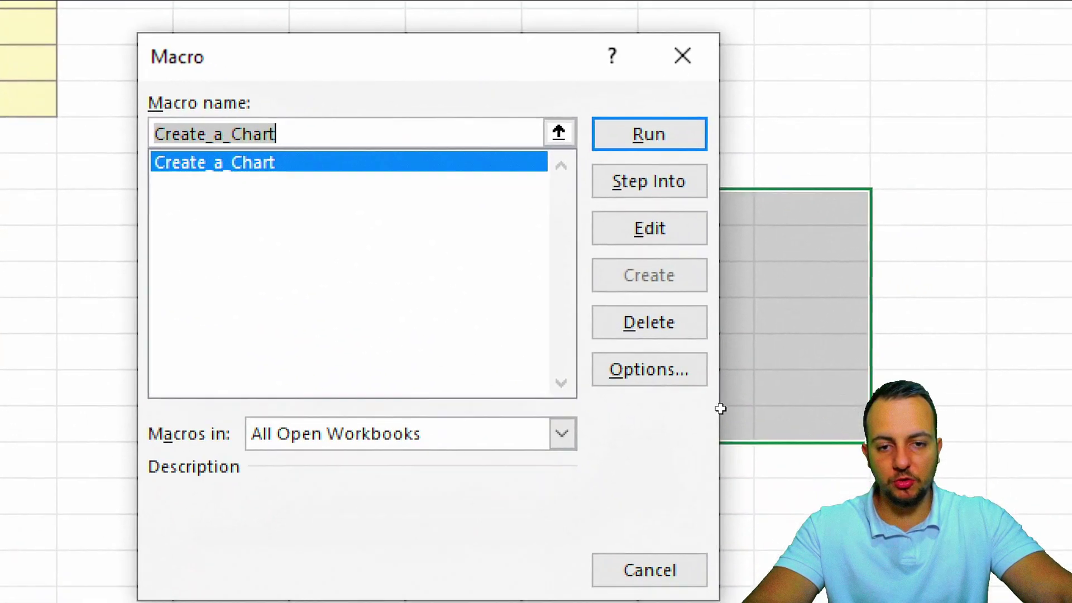
left_click(396, 248)
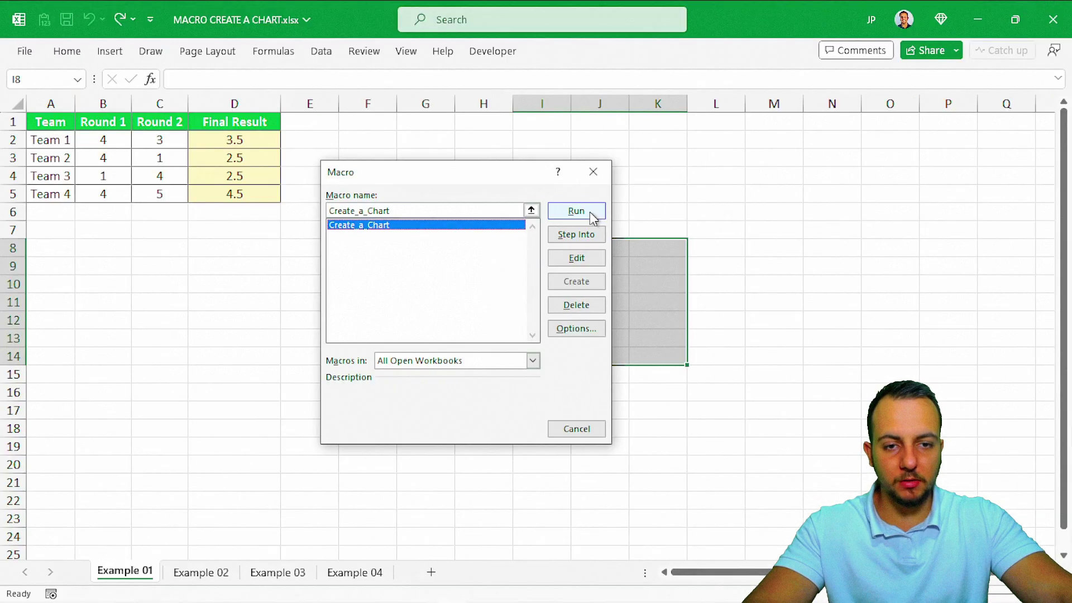
left_click(674, 134)
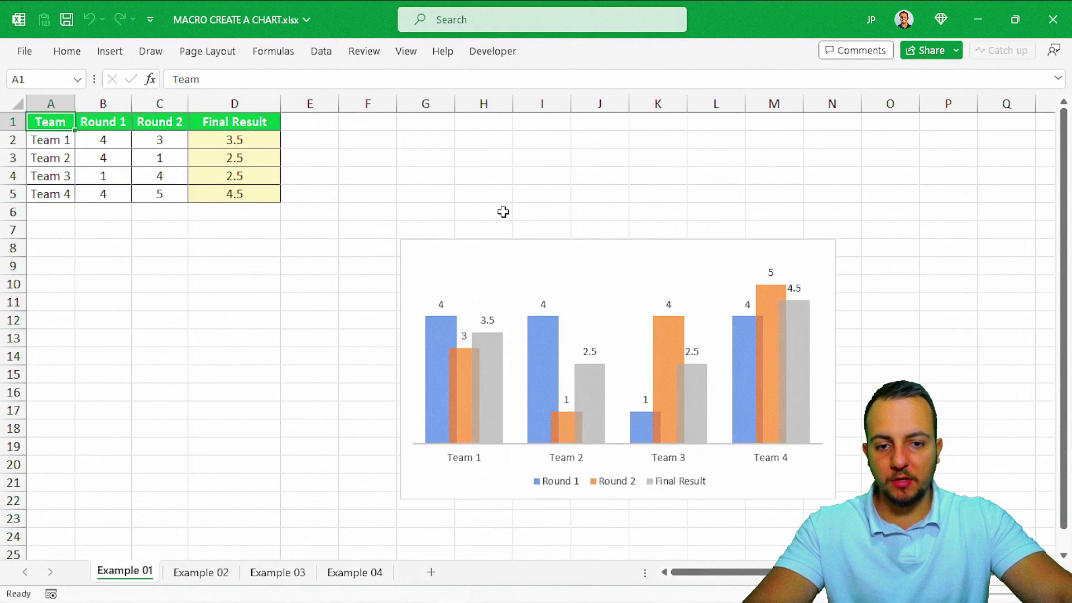
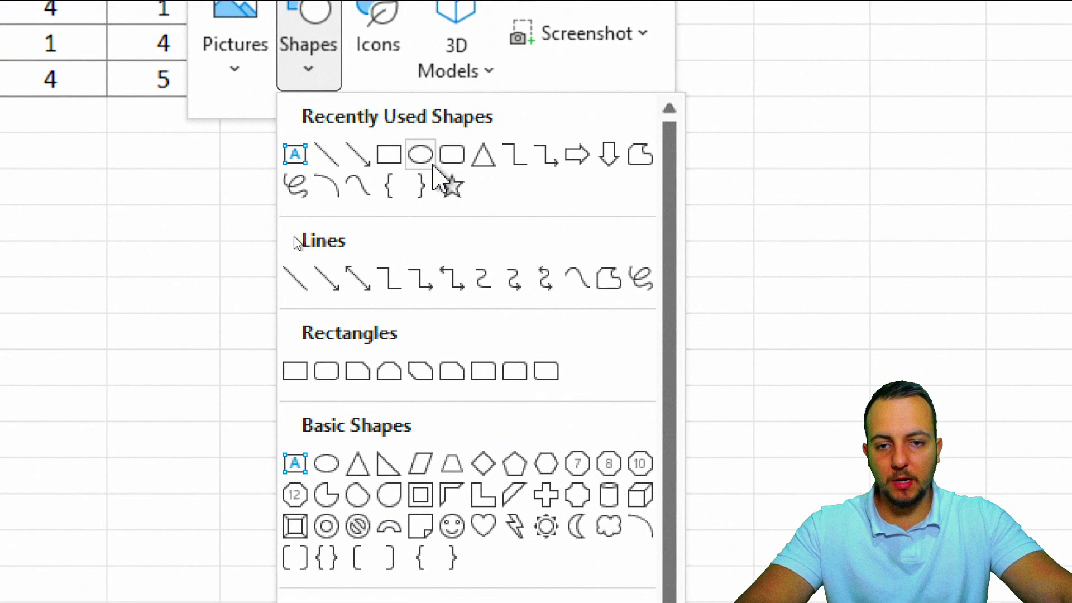
Draw a rectangle over cells I2 to K4 and label it "Create a Chart"
left_click(389, 155)
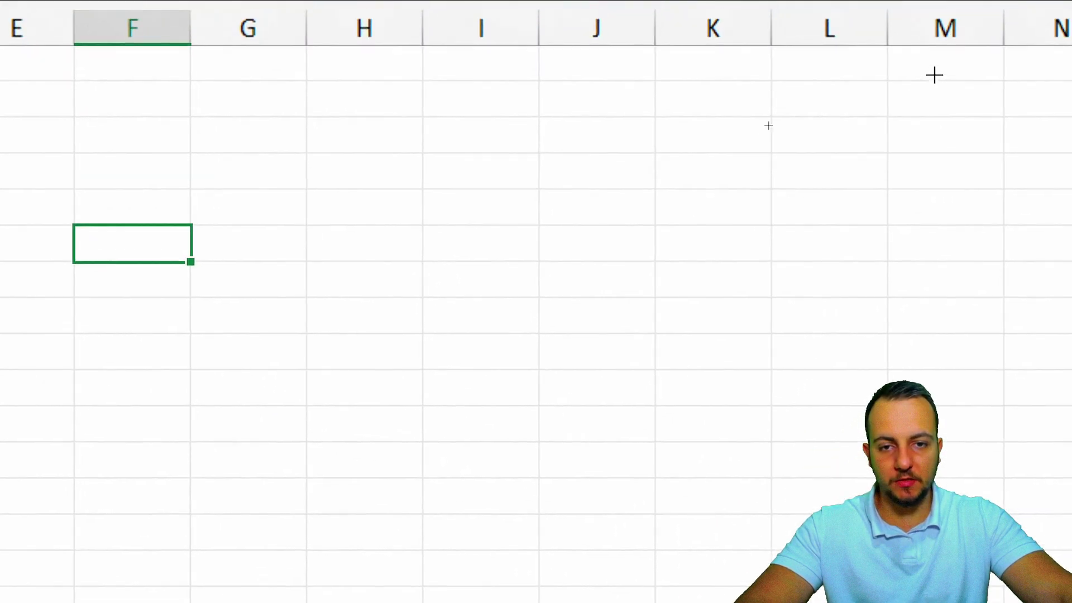
left_click_drag(417, 106, 769, 220)
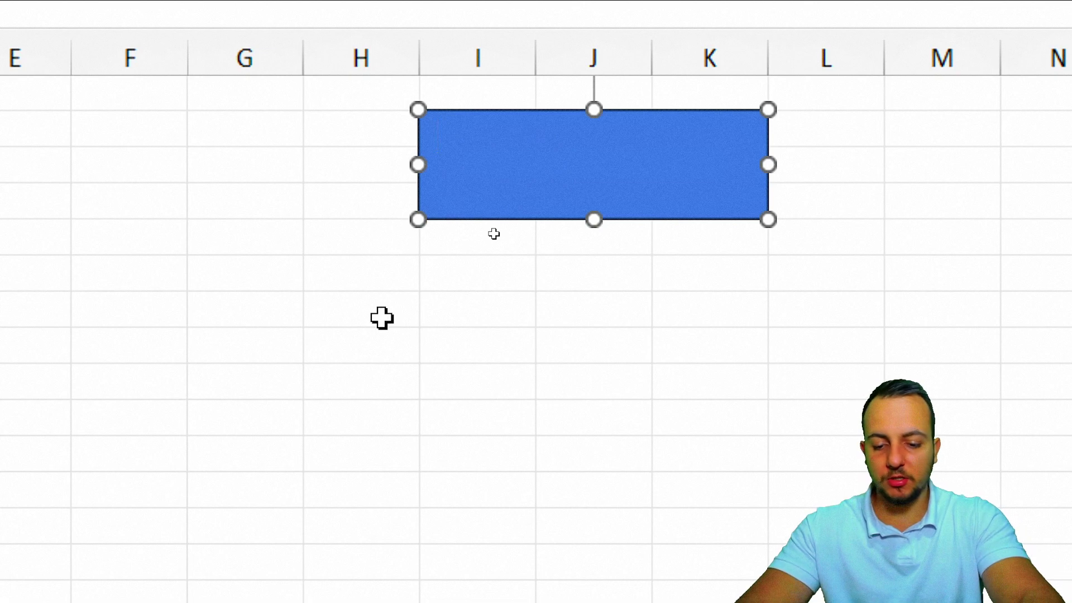
type("Create a Chart")
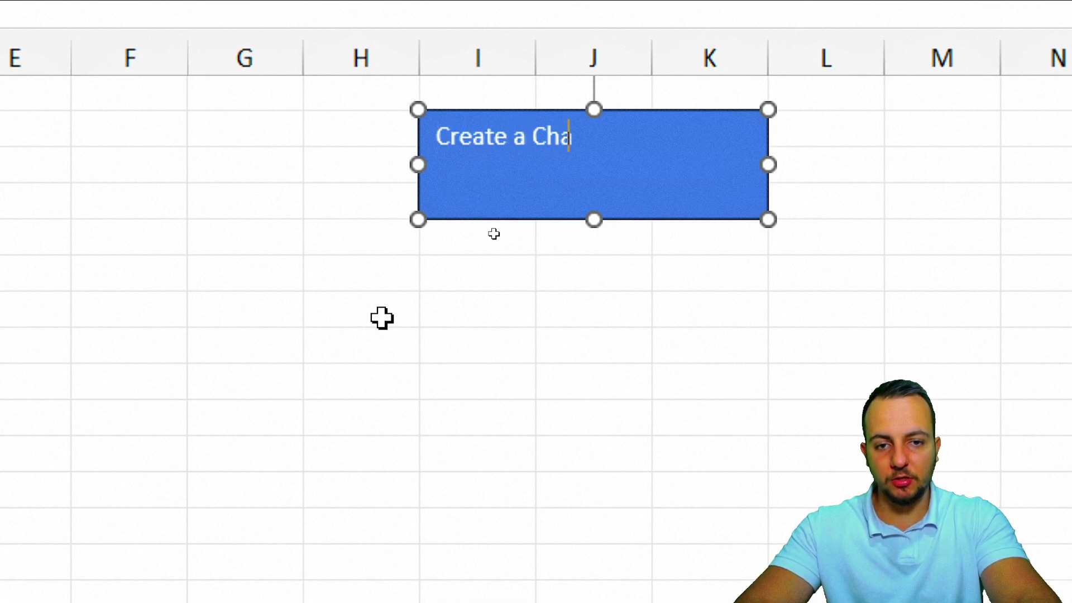
Set the rectangle's "Create a Chart" text to font size 20 and middle-align it vertically
double_click(441, 136)
left_click_drag(529, 140, 591, 140)
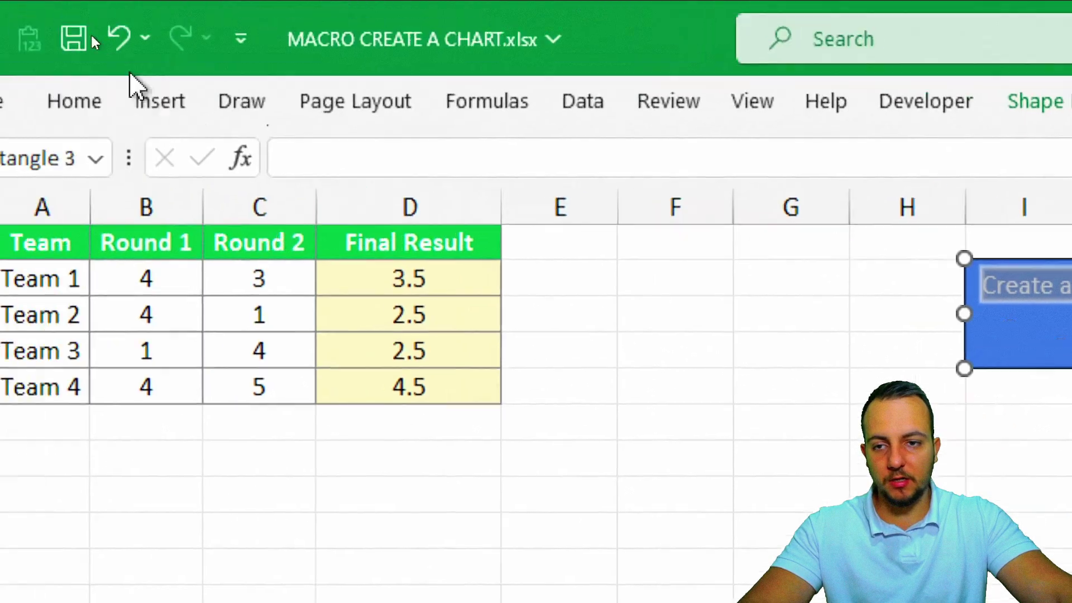
left_click(128, 112)
left_click(477, 162)
left_click(478, 162)
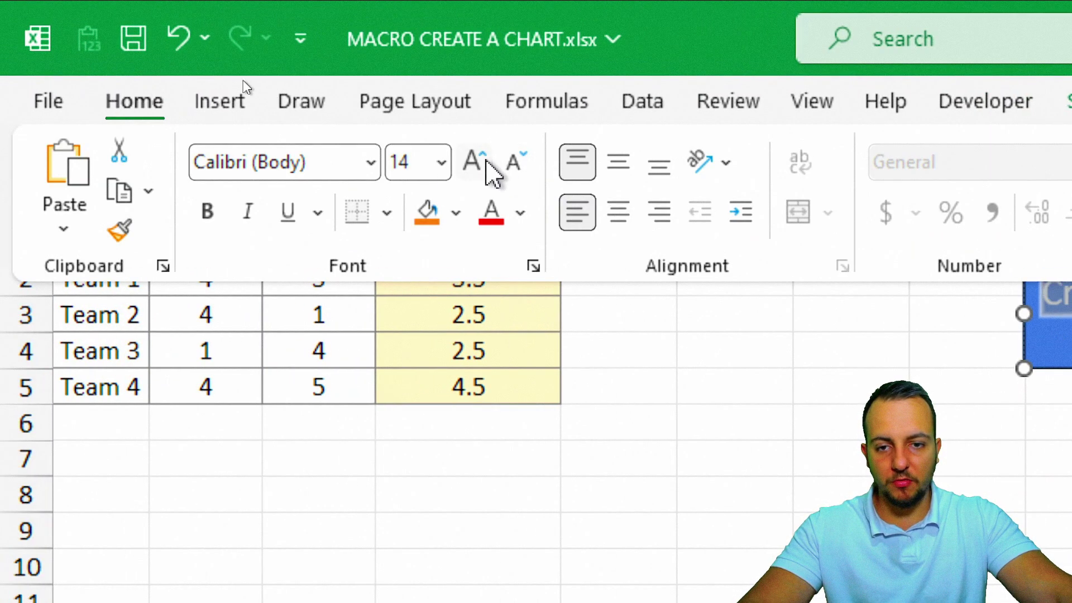
left_click(479, 162)
left_click(479, 161)
left_click(486, 162)
double_click(485, 162)
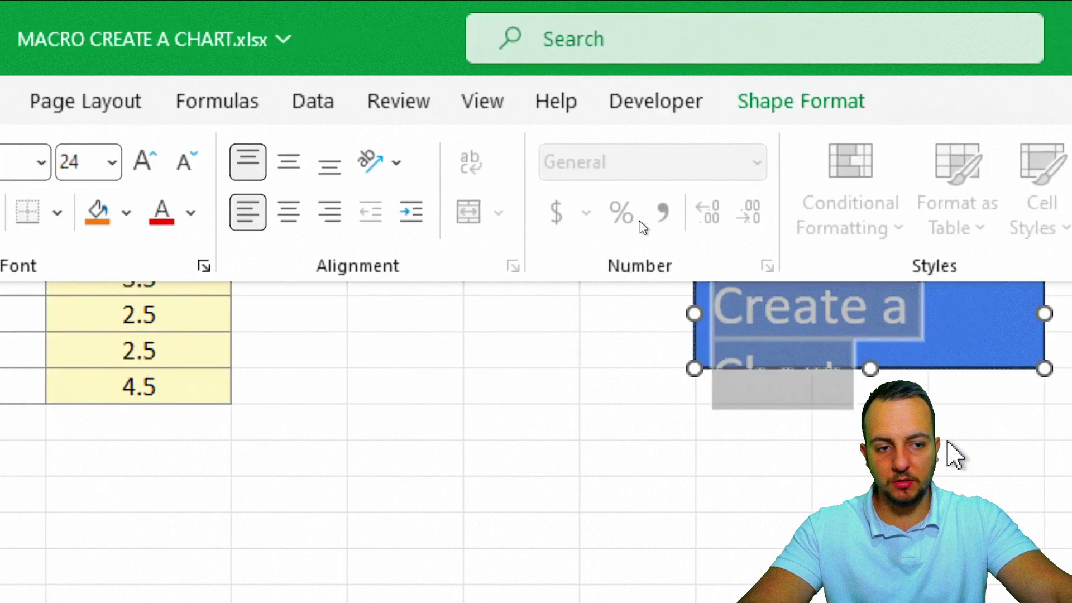
left_click(161, 162)
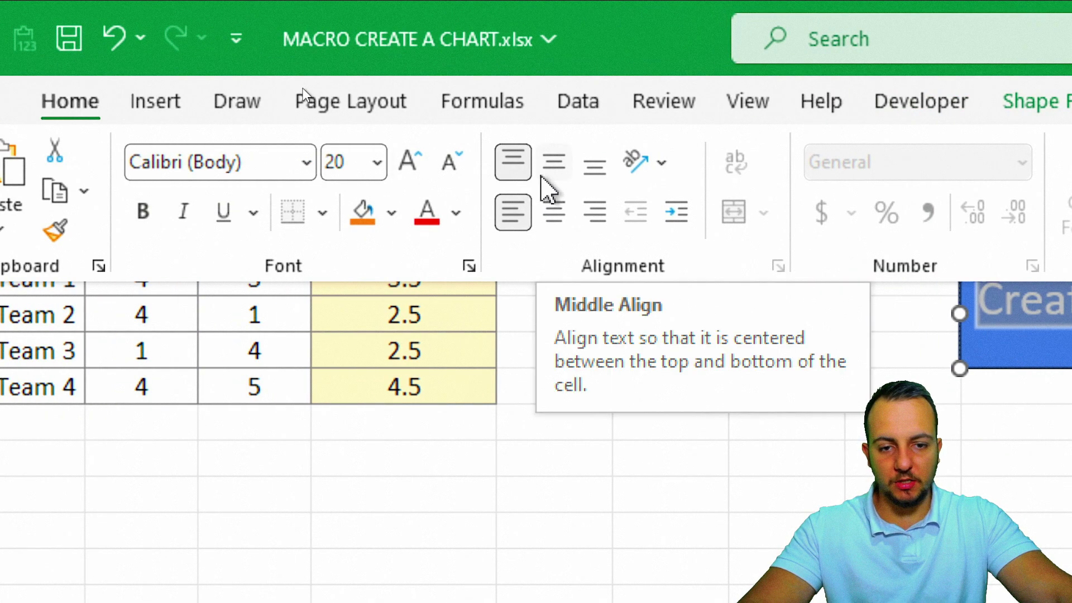
left_click(543, 173)
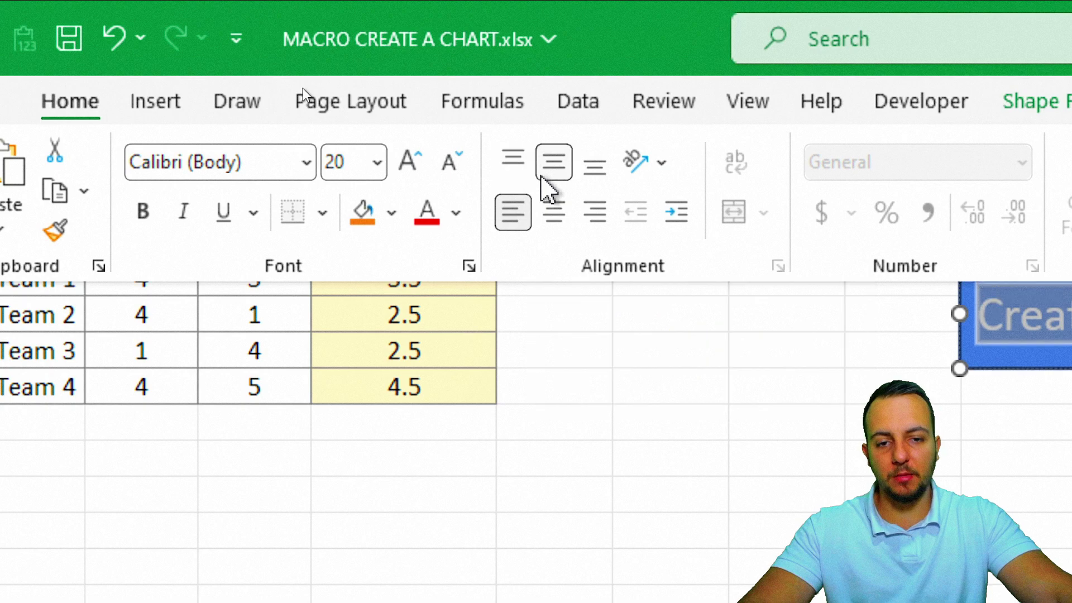
Centre the "Create a Chart" text horizontally and apply the Subtle Effect - Orange, Accent 2 style to the rectangle
left_click(555, 214)
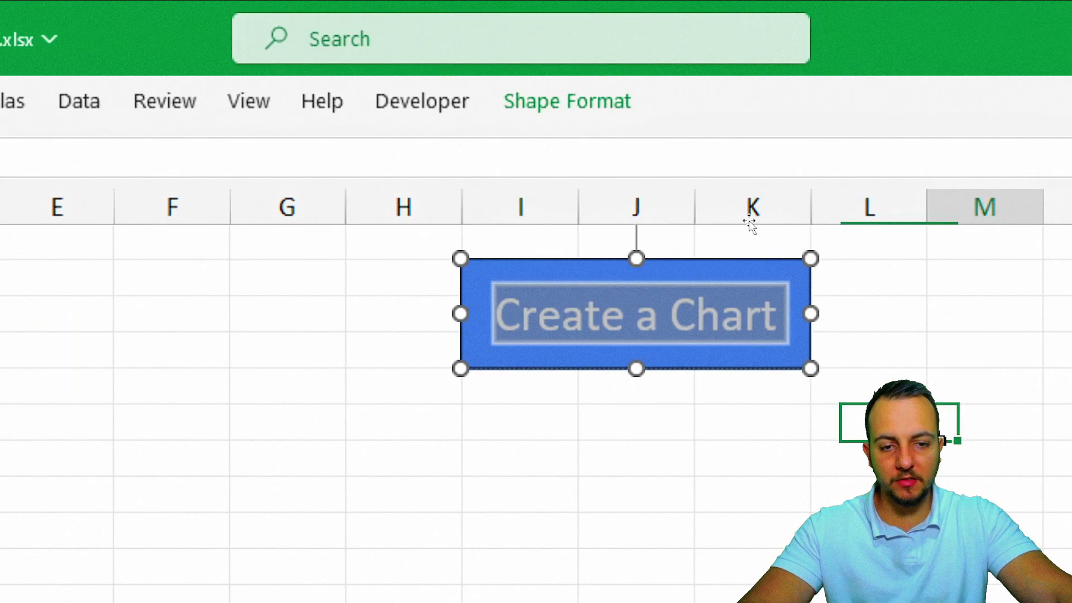
key("Escape")
key("Escape")
left_click(805, 290)
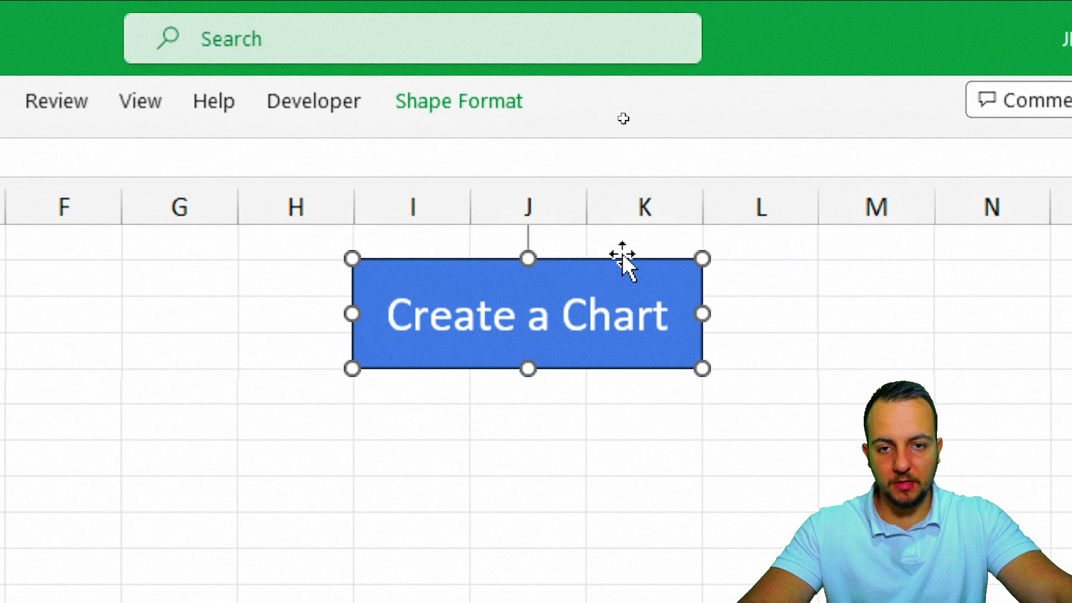
left_click(521, 111)
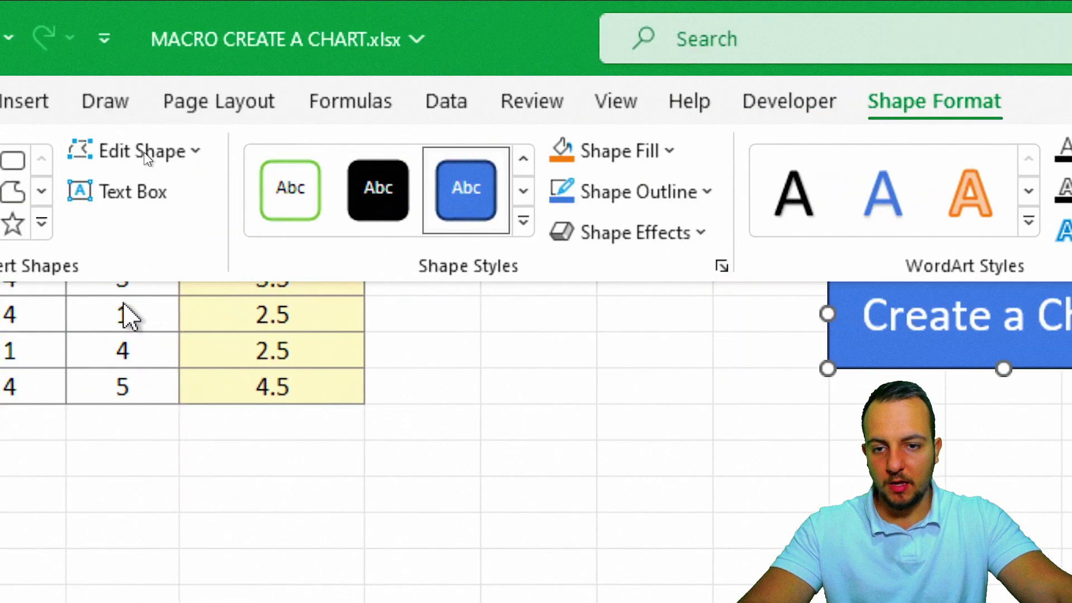
left_click(522, 222)
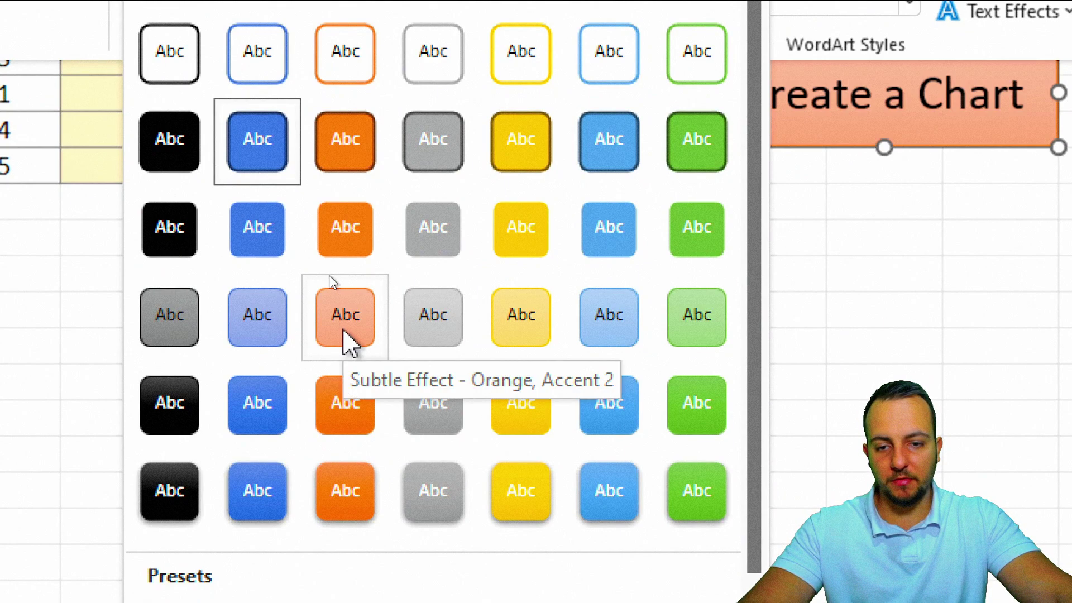
left_click(344, 329)
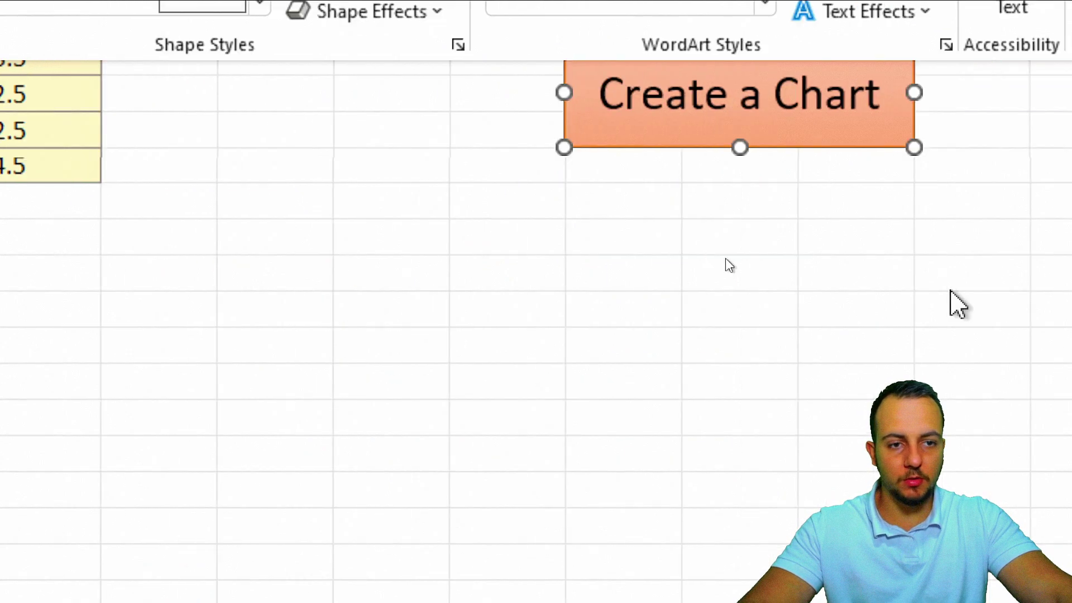
left_click(933, 301)
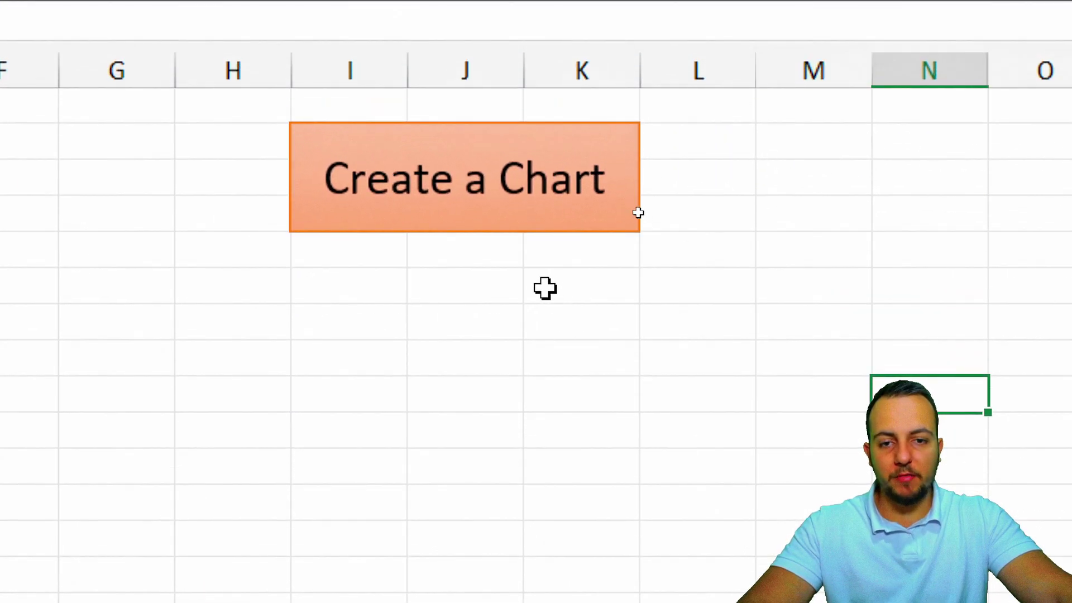
Assign the Create_a_Chart macro to the orange "Create a Chart" rectangle on the Example 01 sheet
left_click(464, 149)
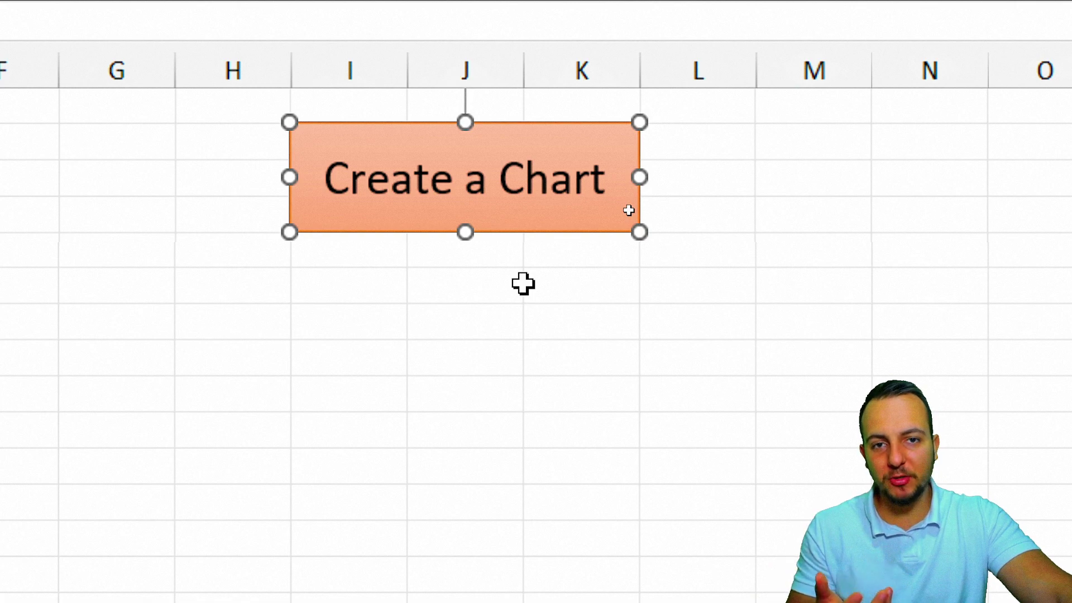
right_click(359, 223)
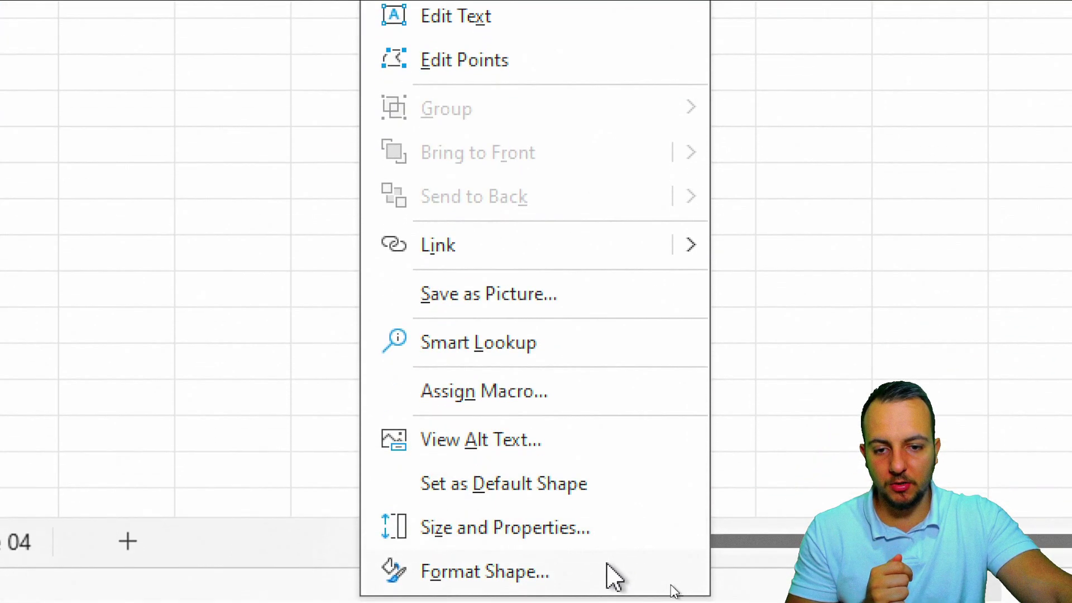
left_click(558, 401)
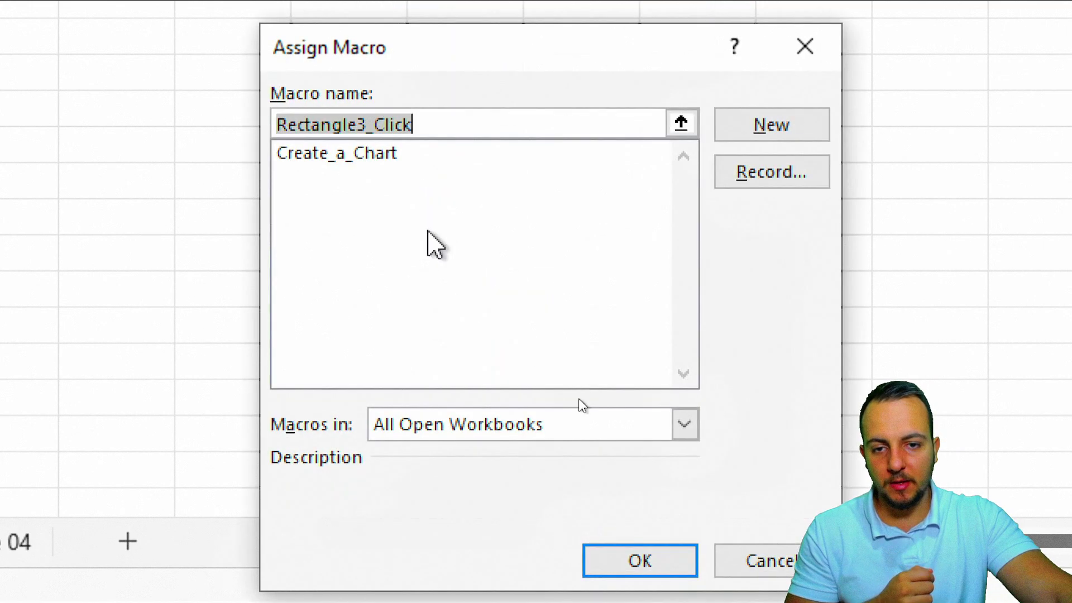
left_click(336, 154)
left_click_drag(442, 62, 276, 91)
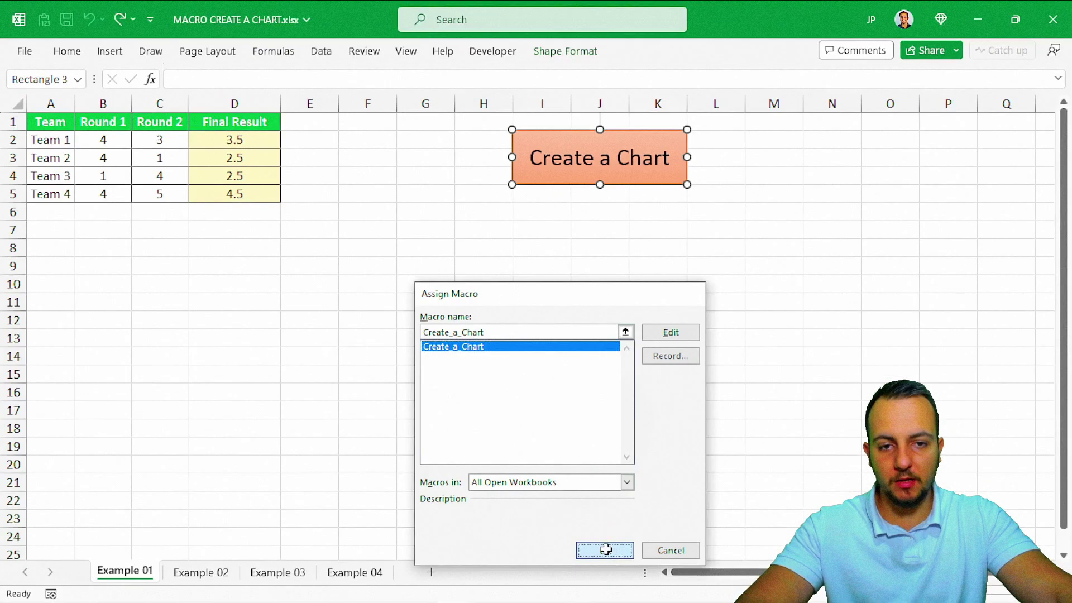
left_click(606, 550)
left_click(542, 392)
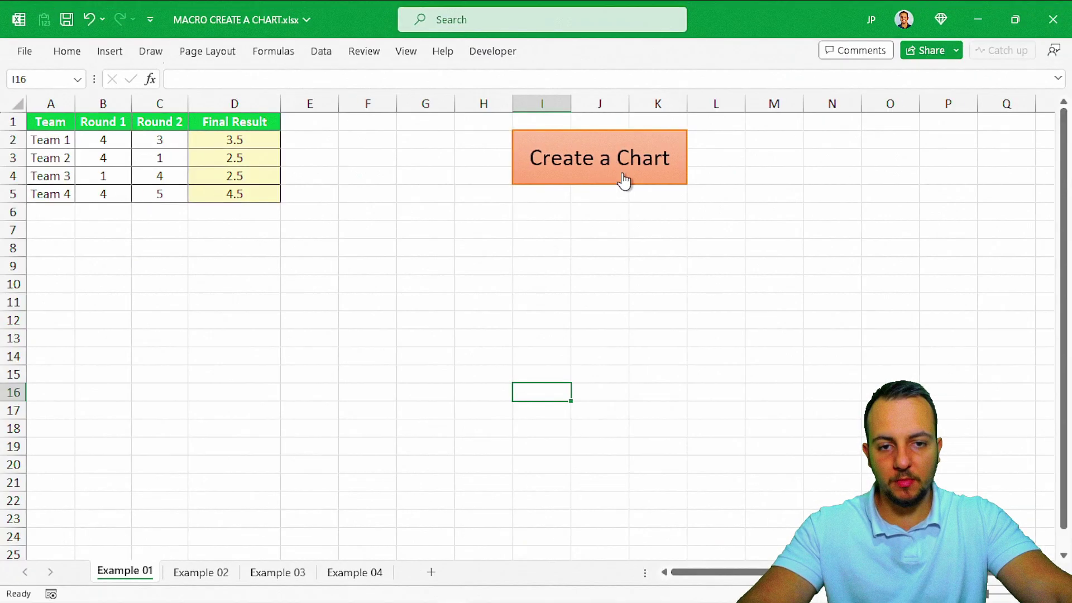
Test the Create a Chart button on Example 01, deleting the first chart and generating it again
left_click(622, 176)
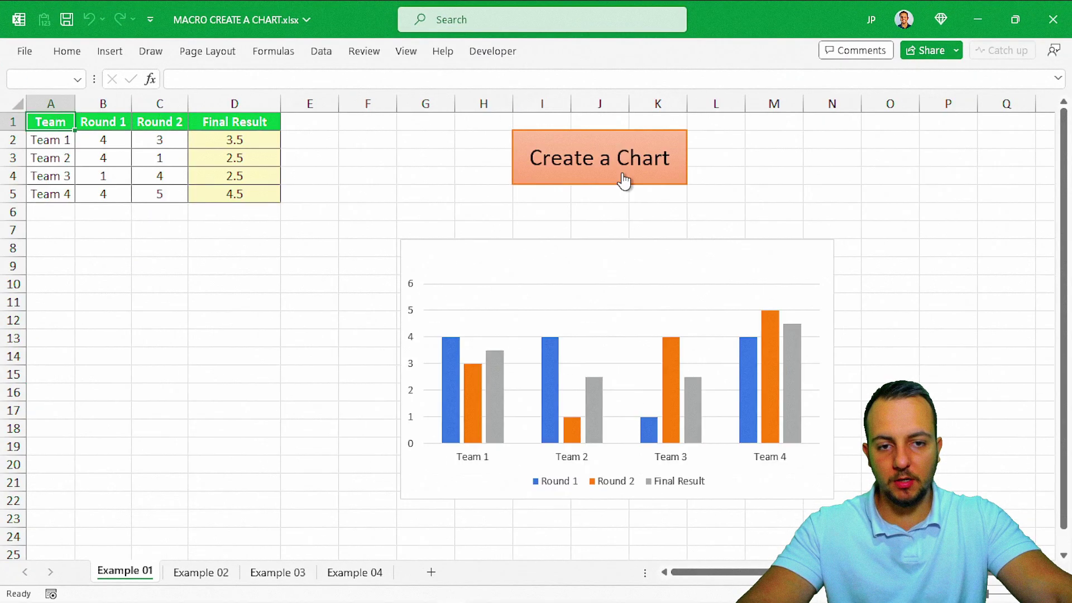
left_click_drag(500, 258, 362, 244)
key("Delete")
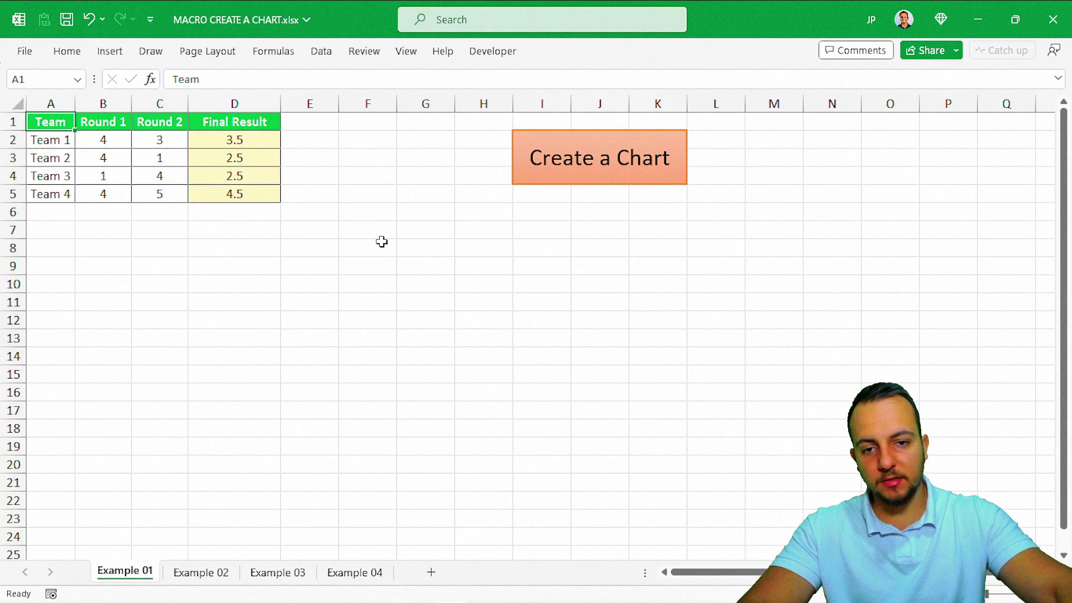
left_click(535, 181)
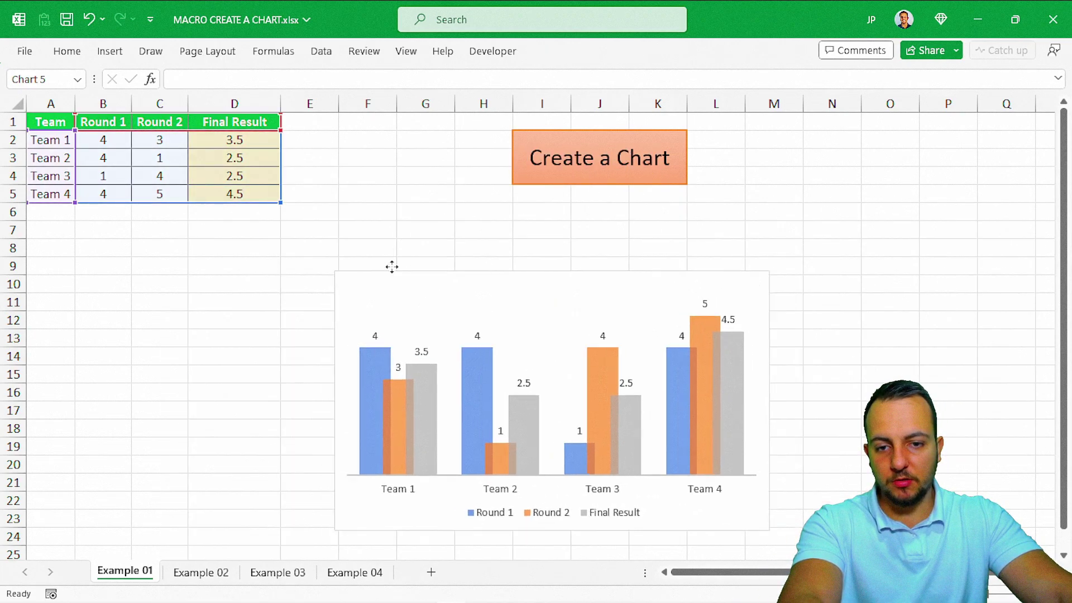
Compare the team score tables across the Example 01, Example 02, Example 03 and Example 04 sheets
left_click(203, 573)
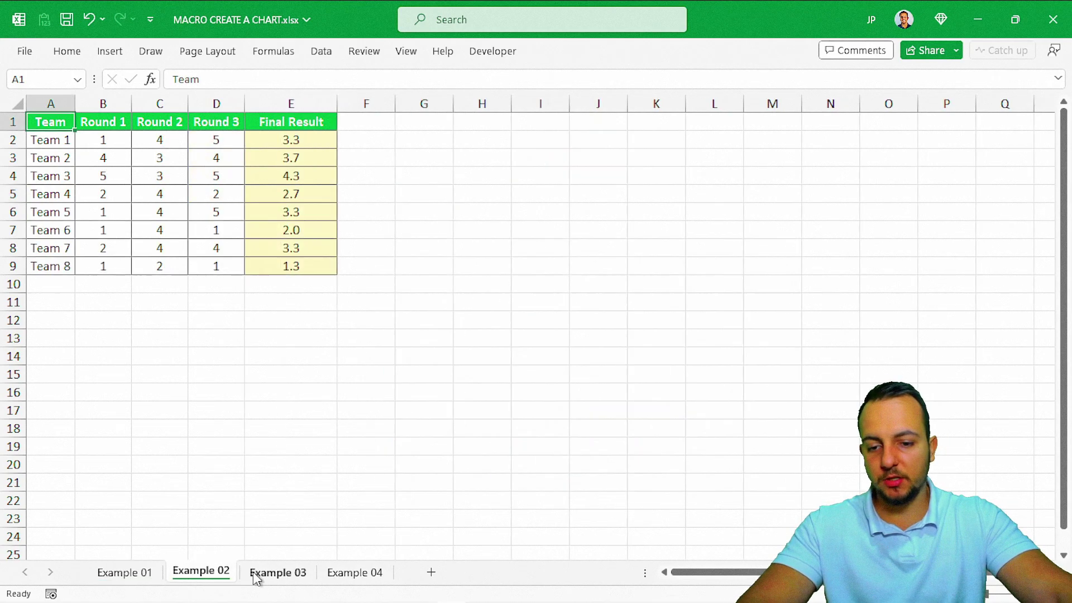
left_click(268, 575)
left_click(352, 574)
left_click(278, 572)
left_click(220, 579)
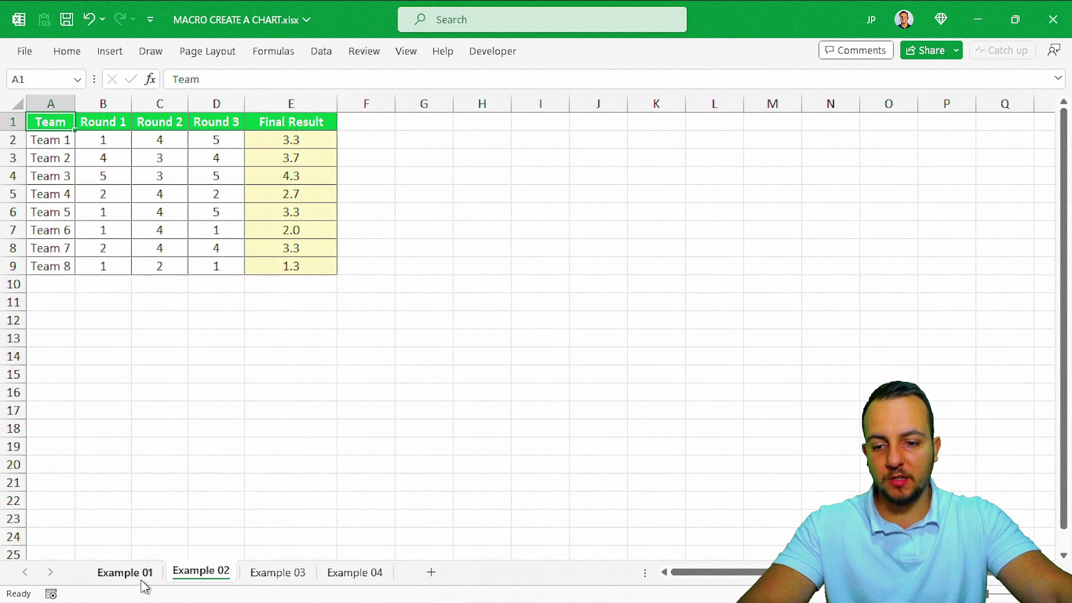
left_click(140, 580)
left_click(201, 575)
left_click(271, 575)
left_click(352, 573)
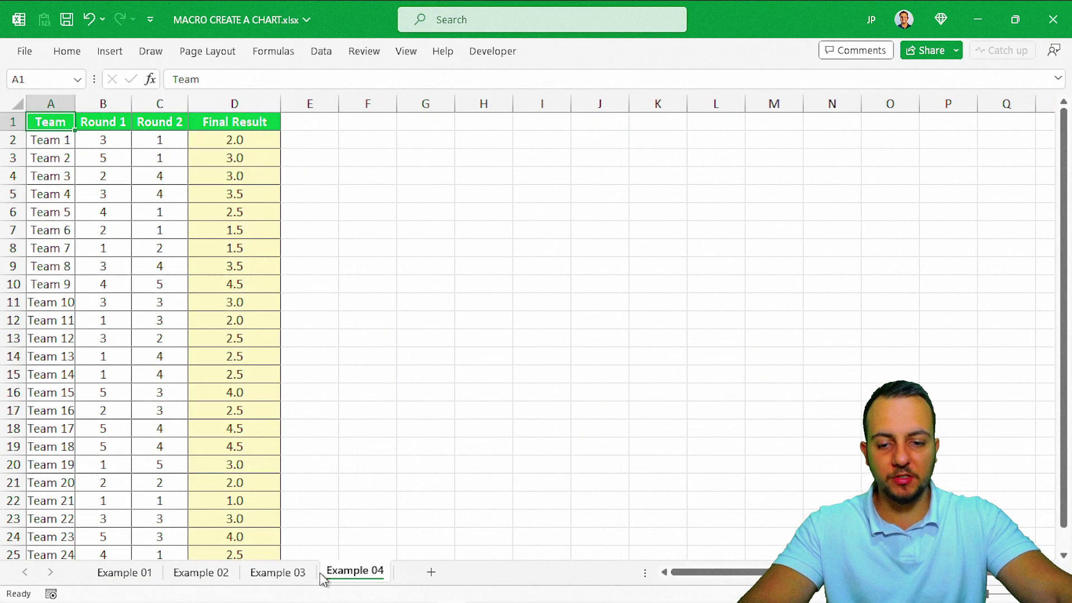
left_click(299, 575)
left_click(201, 575)
left_click(134, 575)
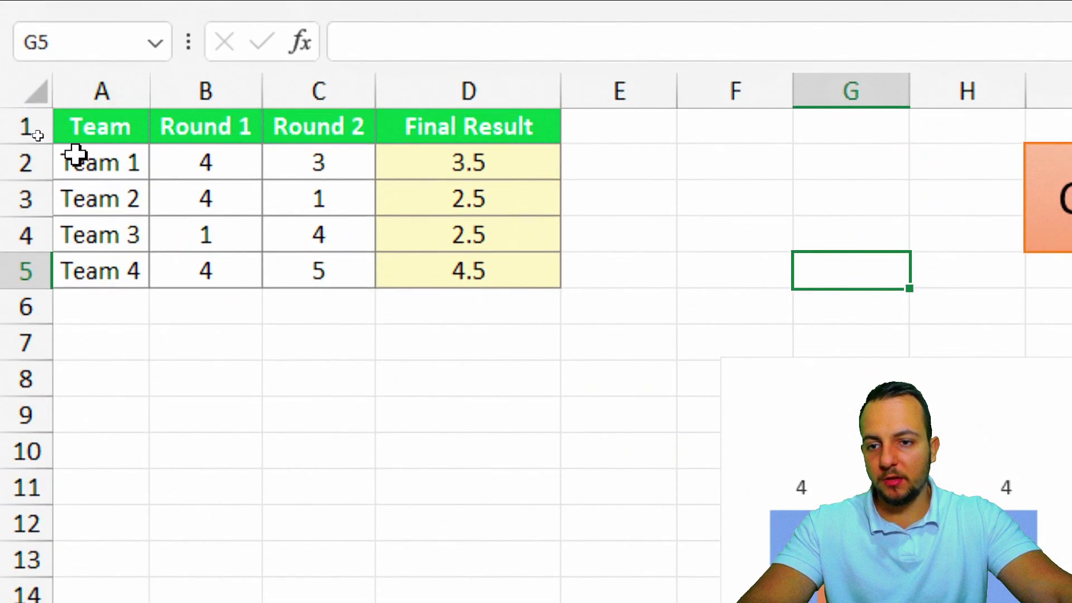
Examine the rows and columns occupied by the score table on Example 01, highlighting team rows 2 to 5 and columns A to D
left_click(55, 138)
left_click_drag(110, 159, 95, 275)
key("shift+space")
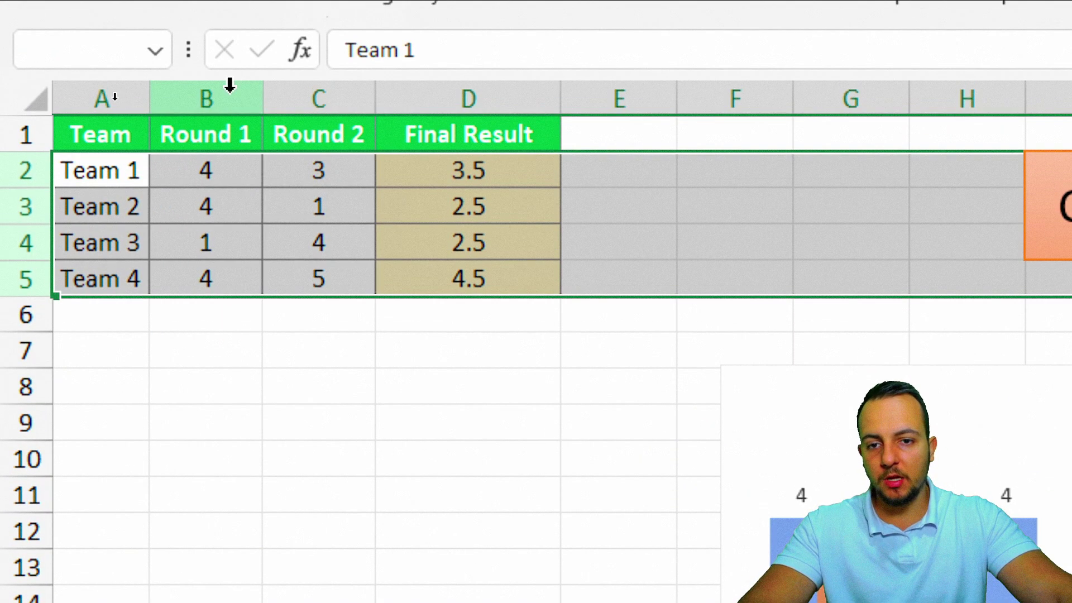
left_click_drag(227, 90, 494, 103)
left_click(108, 134)
left_click_drag(125, 95, 531, 96)
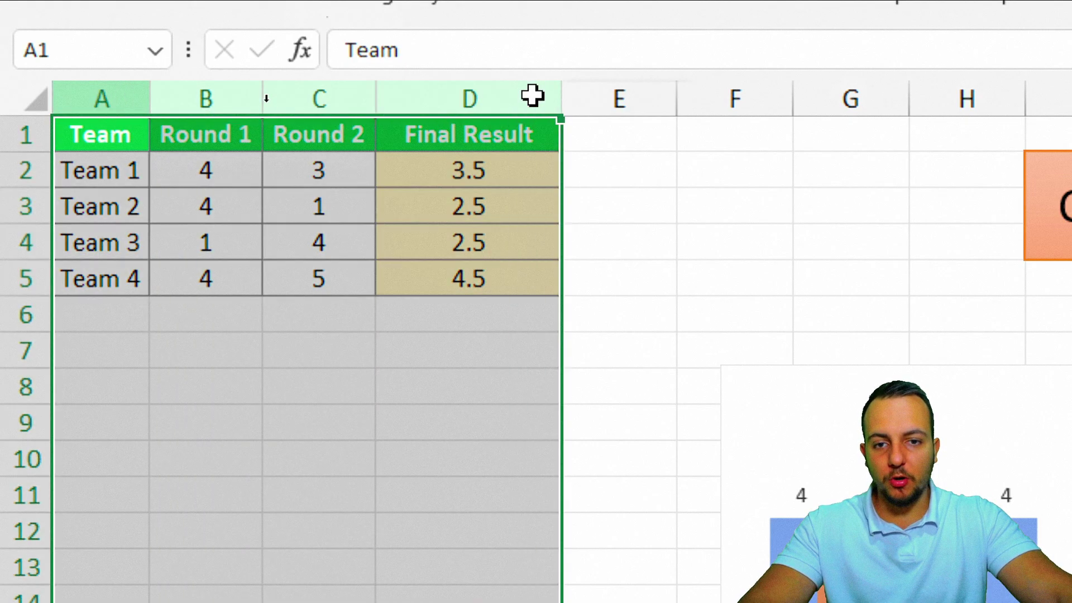
left_click(117, 134)
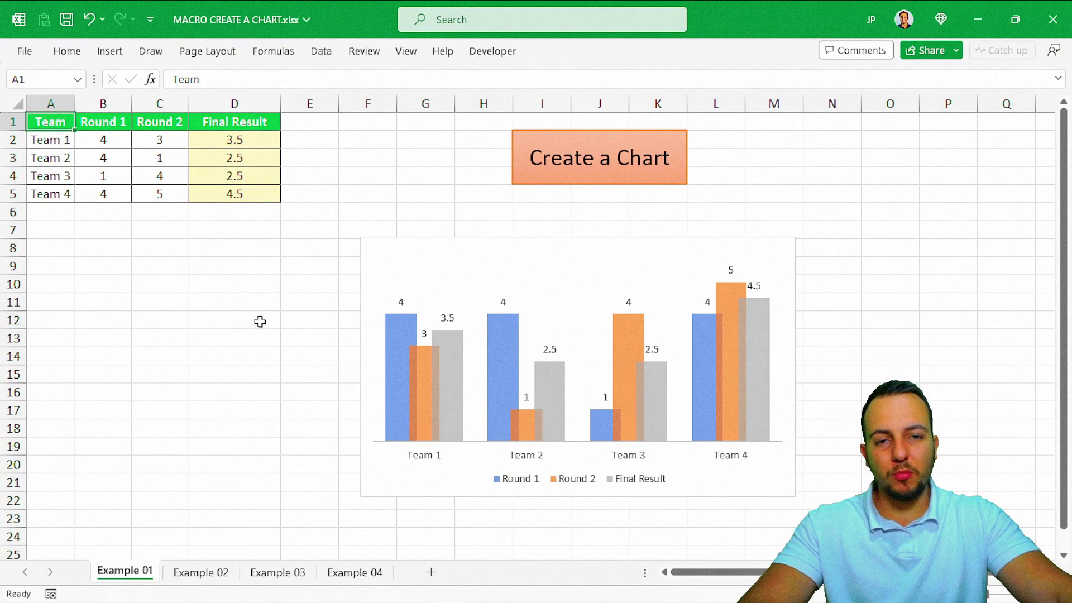
Check how the table sizes on Example 02, Example 03 and Example 04 differ and return to Example 01
left_click(201, 572)
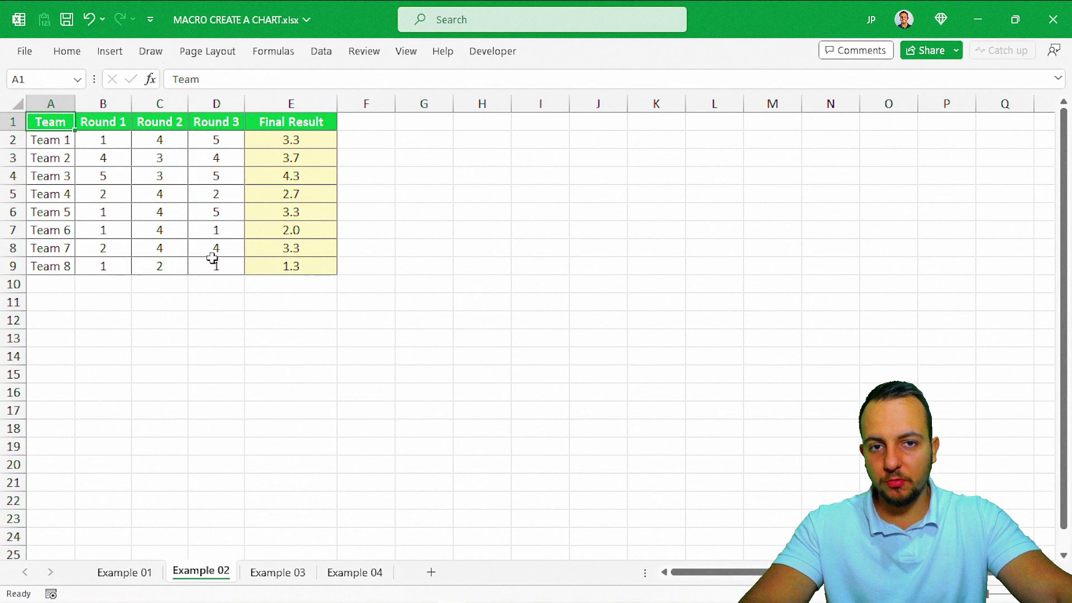
key("ctrl+Page_Down")
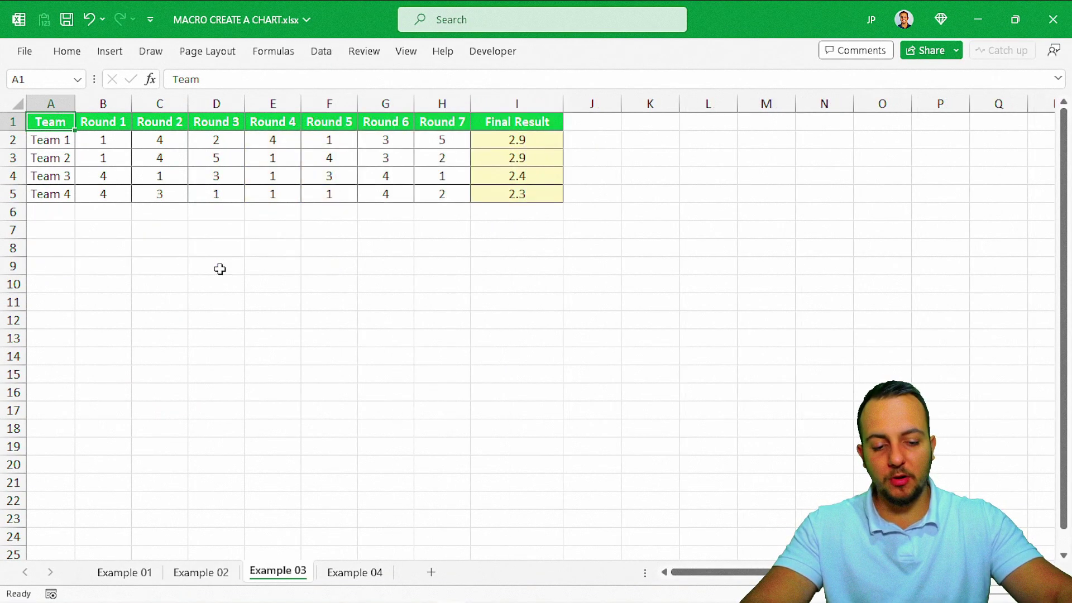
key("ctrl+Page_Down")
key("ctrl+Page_Up")
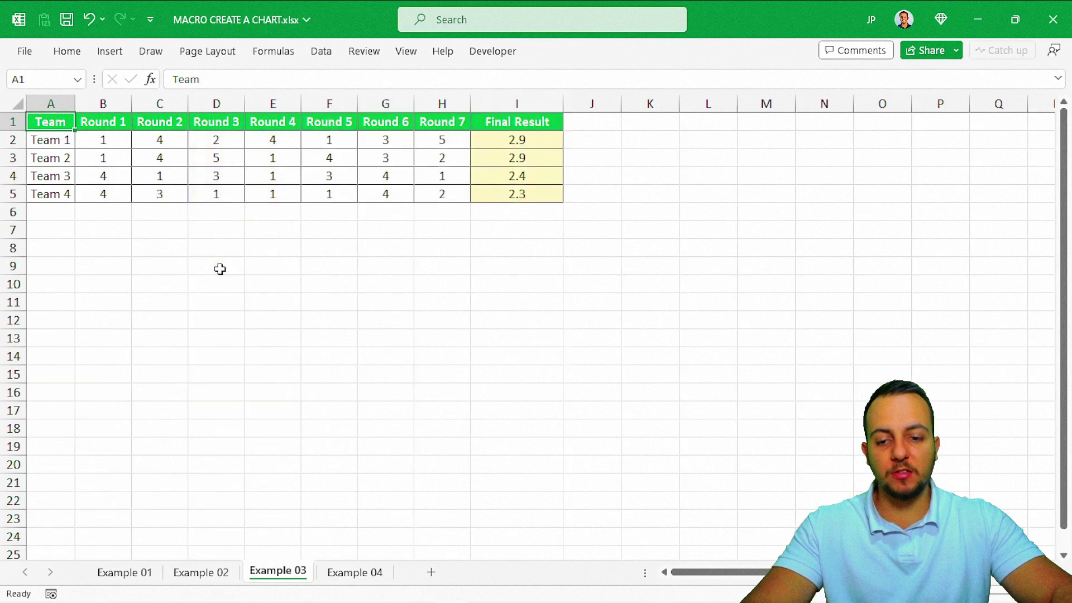
key("ctrl+Page_Up")
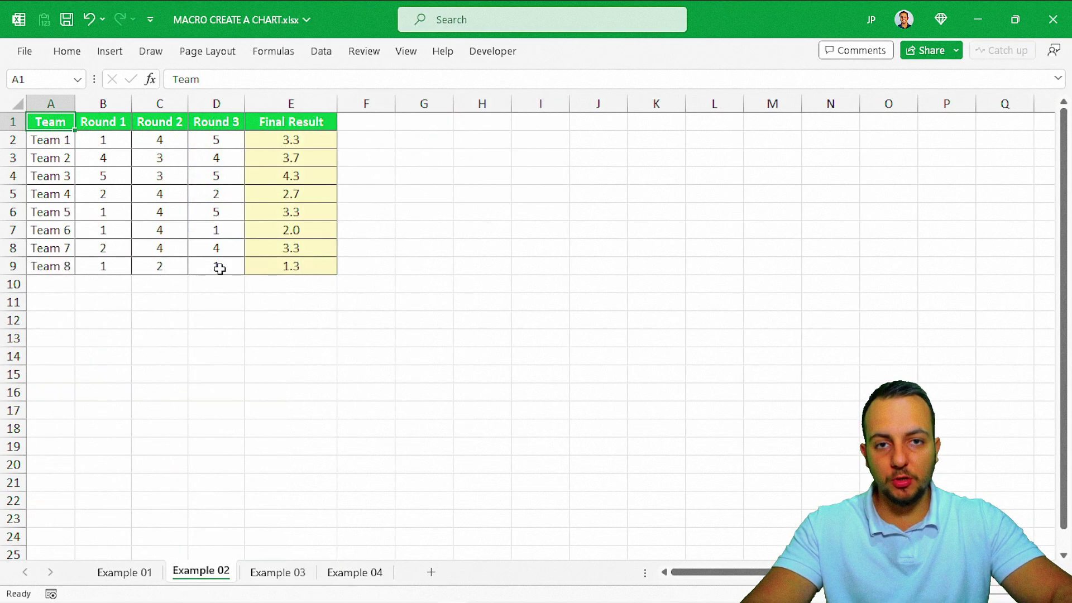
key("ctrl+Page_Up")
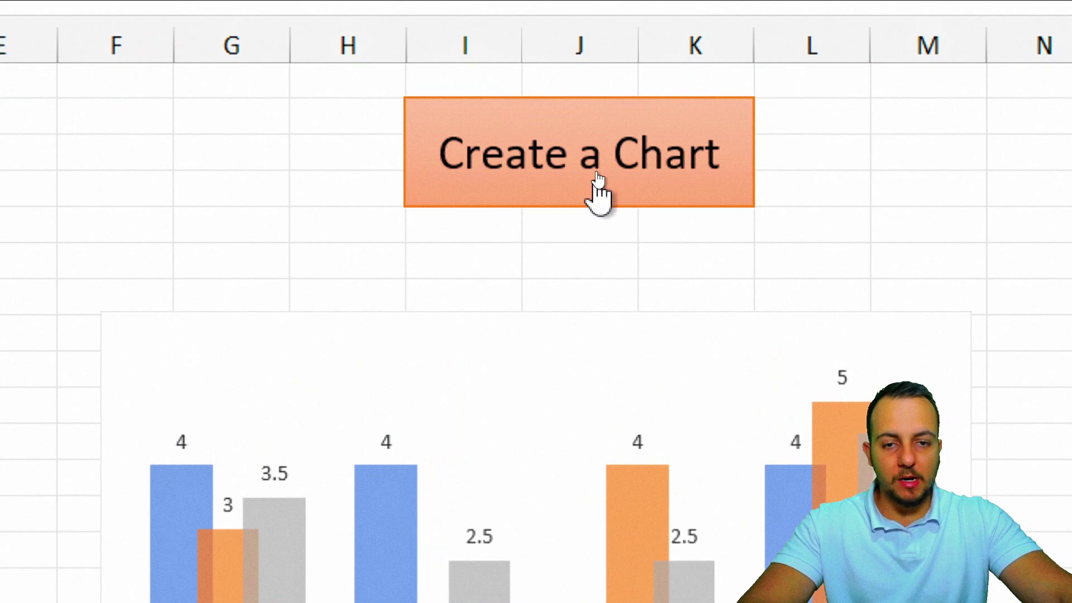
Copy the Create a Chart button from Example 01 and paste it at cell J2 on Example 02
right_click(541, 182)
left_click(653, 327)
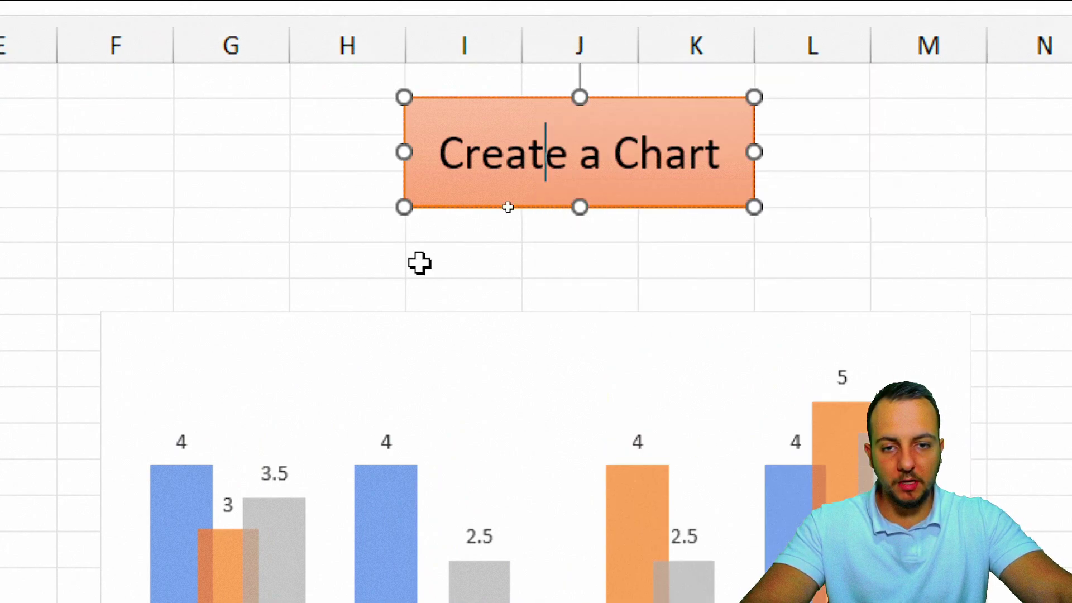
left_click(201, 571)
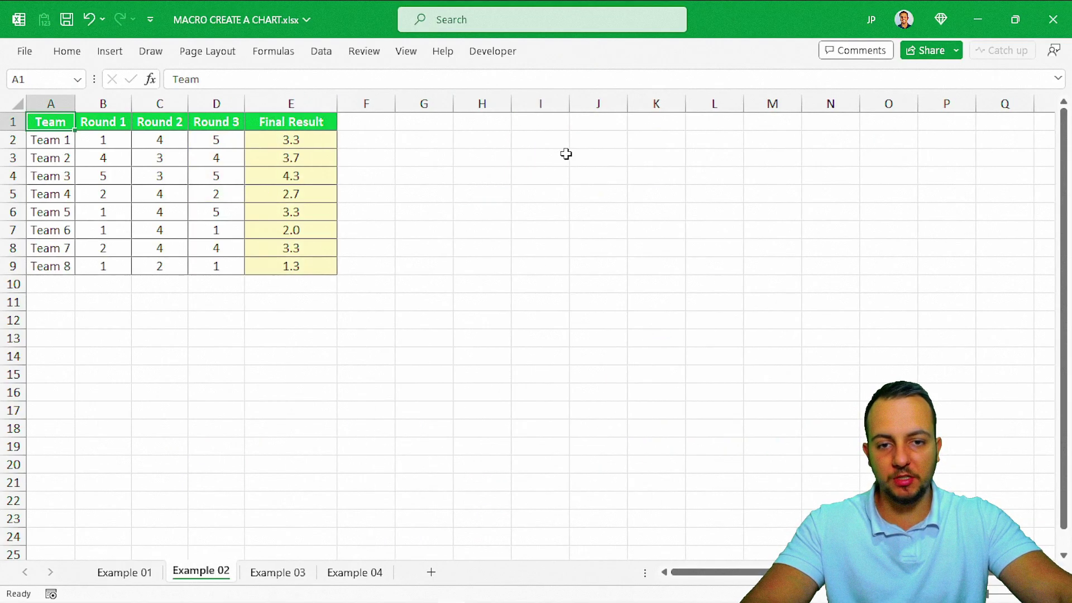
left_click(597, 141)
key("ctrl+v")
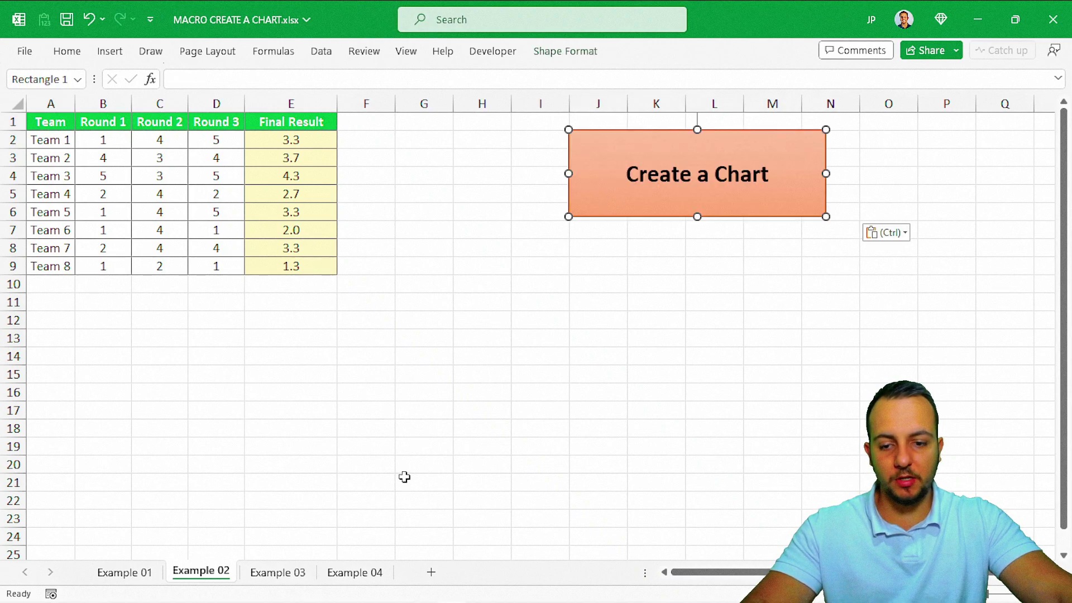
Paste the Create a Chart button beside the score tables on the Example 03 and Example 04 sheets
left_click(299, 572)
left_click(695, 175)
key("ctrl+v")
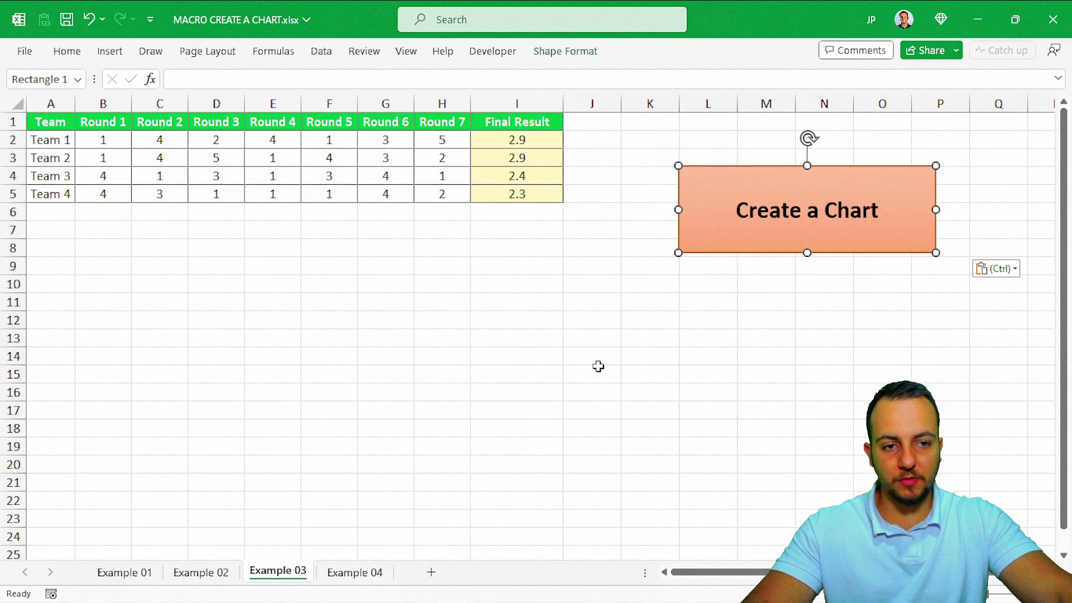
left_click(355, 572)
left_click(673, 146)
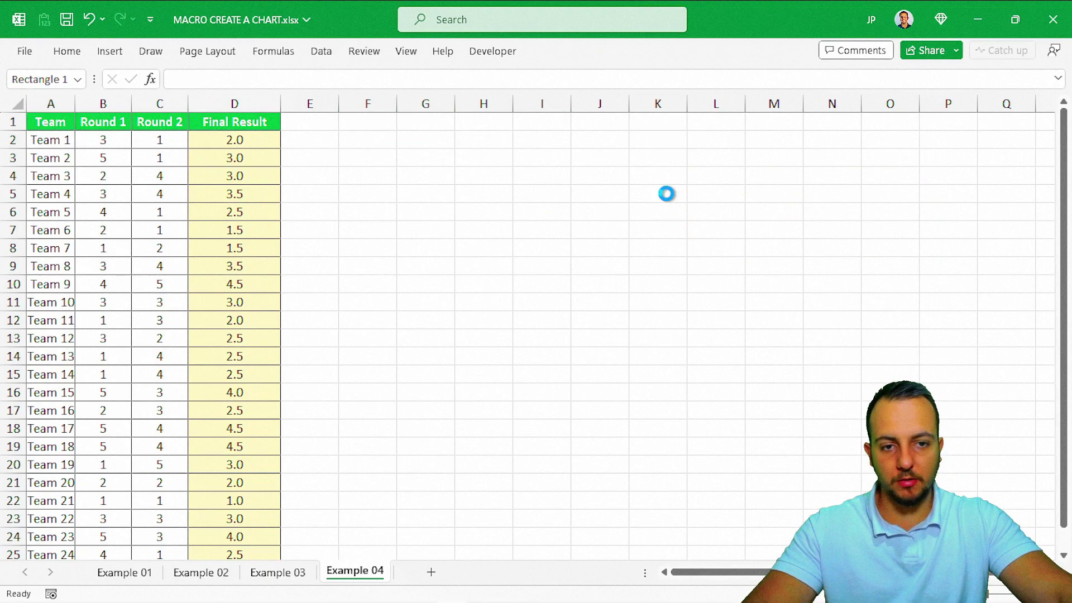
key("ctrl+v")
left_click(606, 234)
Run the macro from the Create a Chart button on Example 02 and move the resulting chart closer to the table
left_click(138, 572)
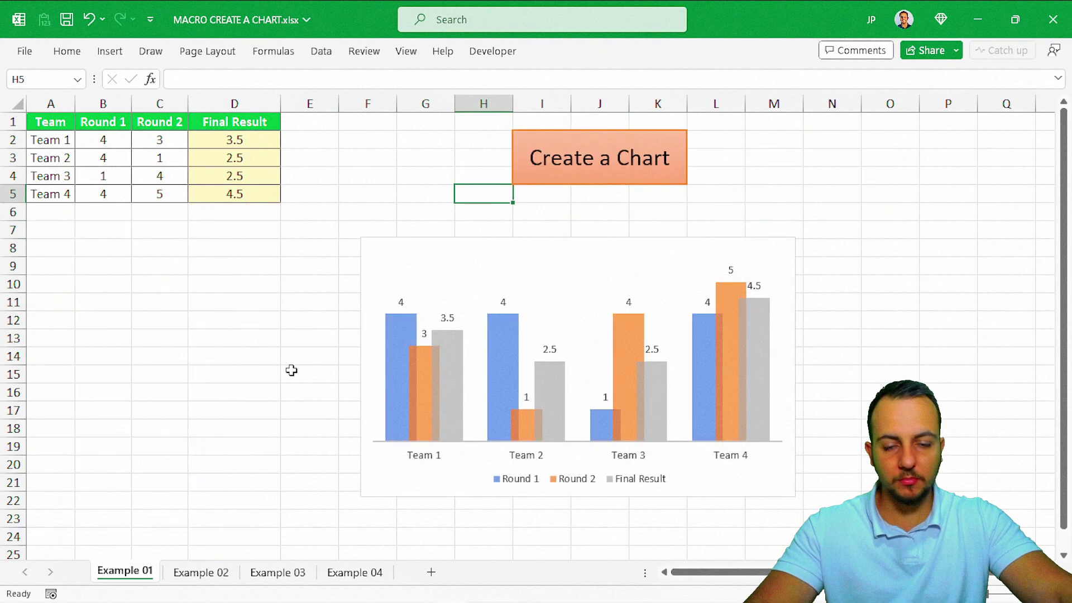
left_click(203, 574)
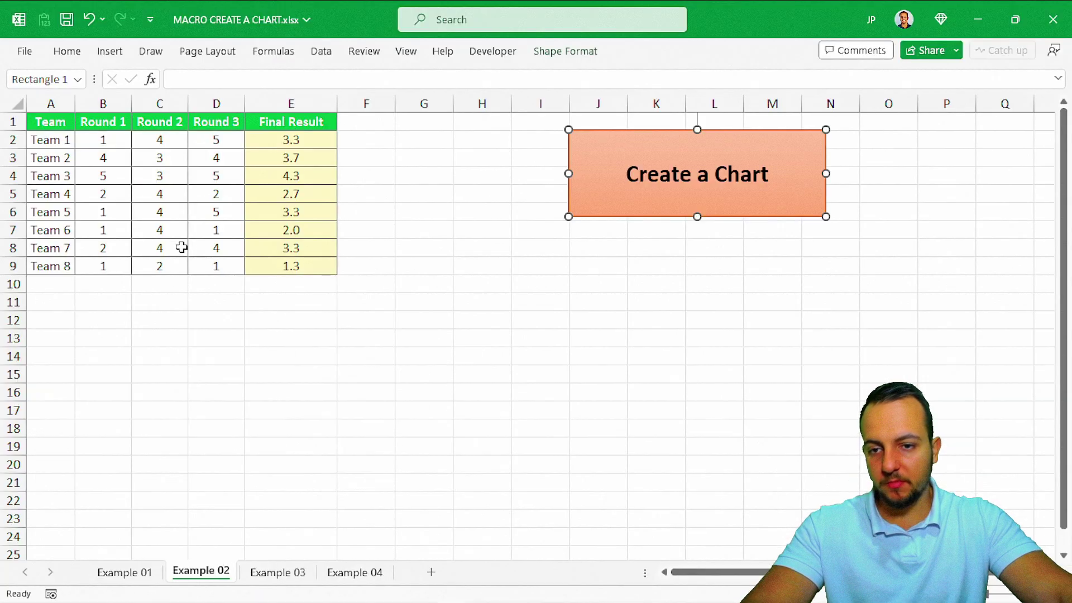
left_click(482, 355)
left_click(696, 211)
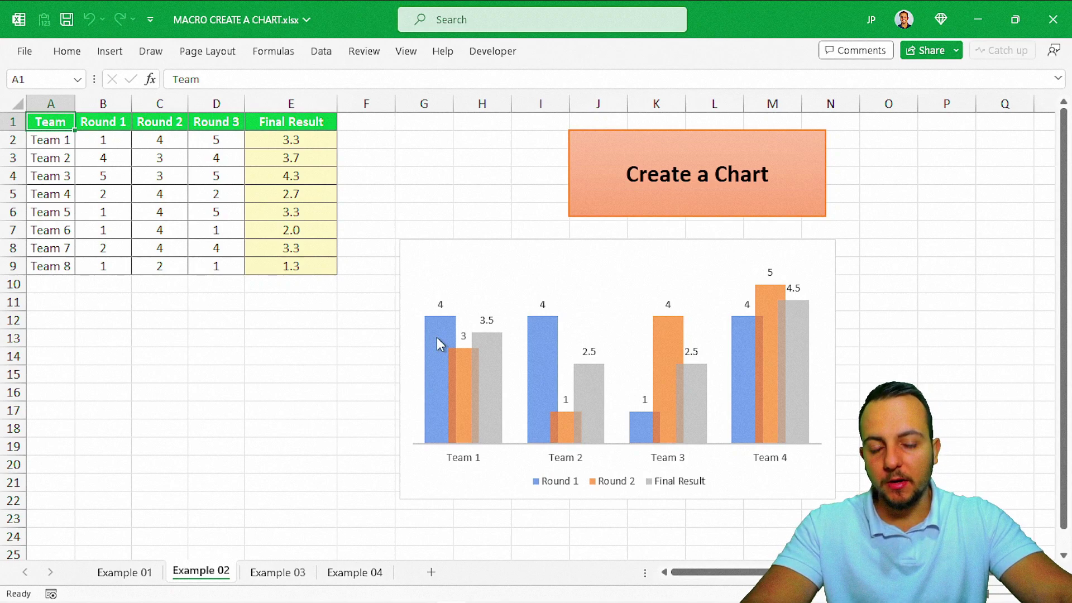
left_click_drag(501, 242, 404, 244)
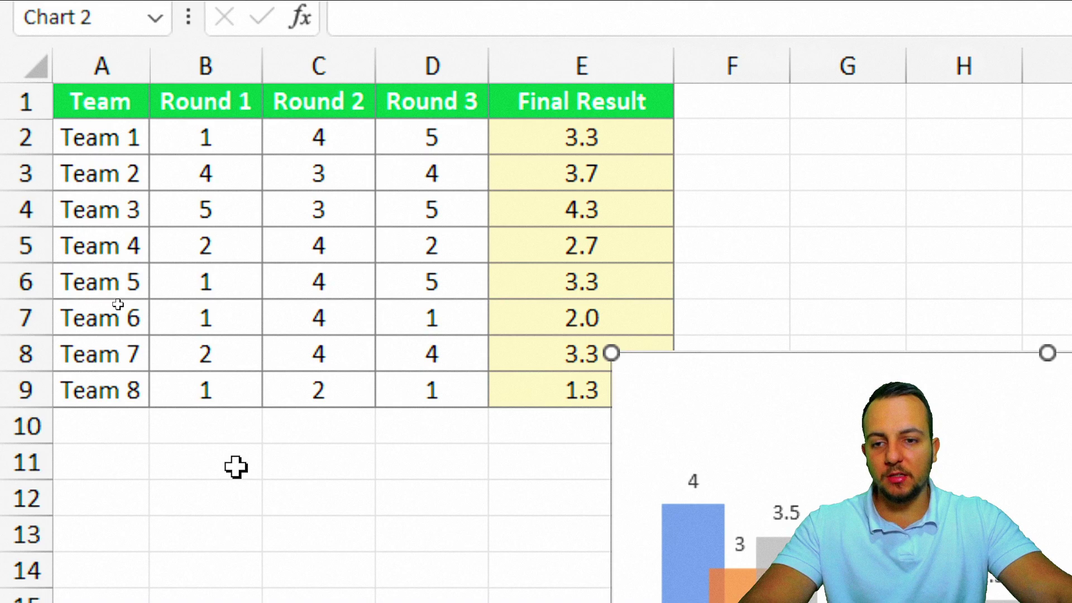
Compare the teams and rounds in the Example 02 table with the categories and legend entries of its chart
key("Escape")
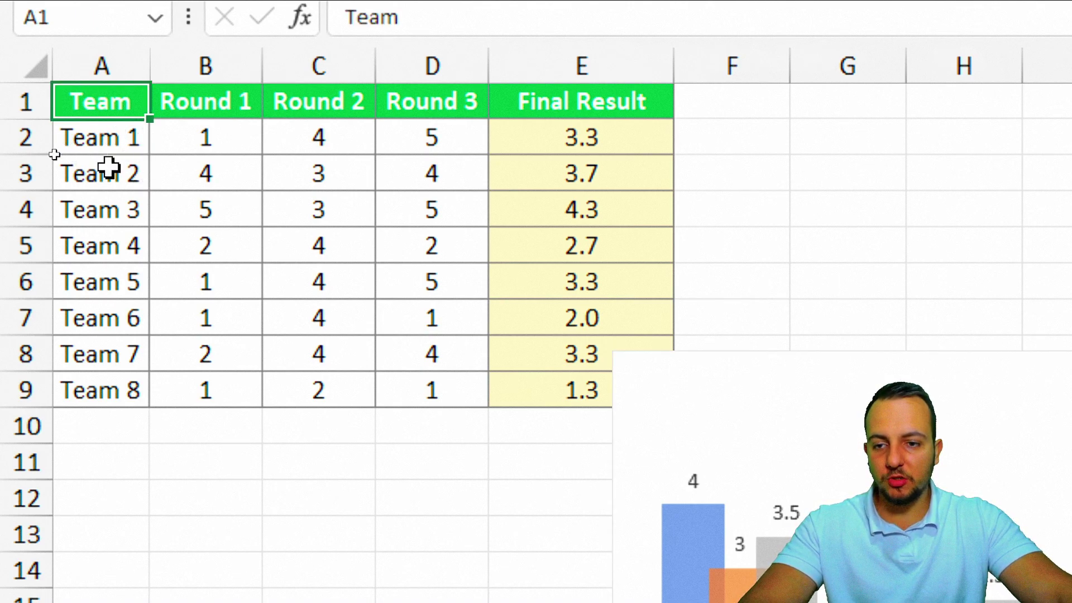
left_click_drag(116, 389, 139, 124)
left_click(137, 102)
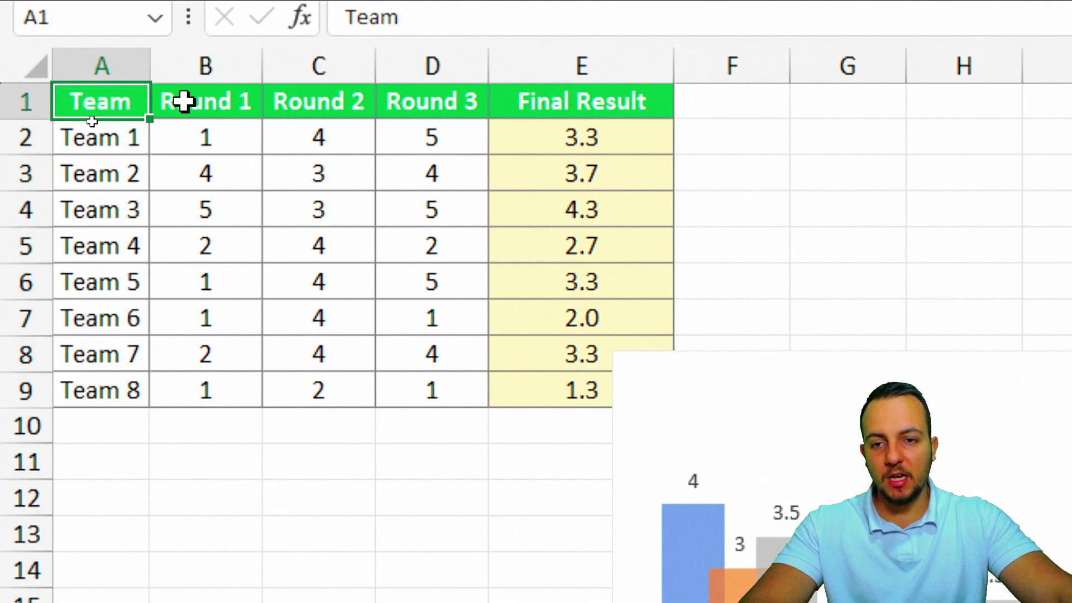
left_click(231, 71)
left_click(330, 67)
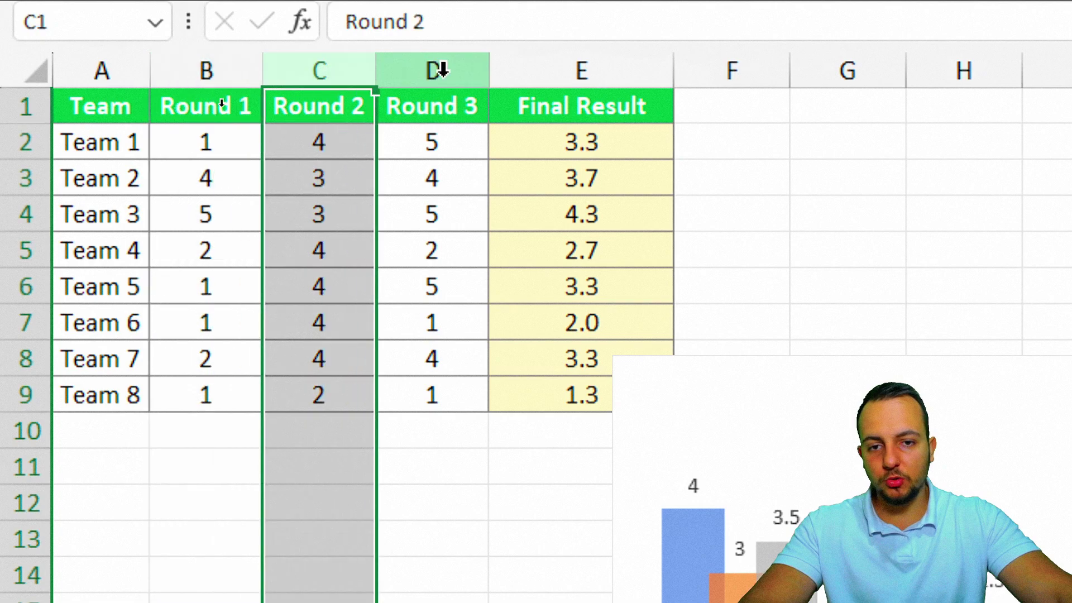
left_click(587, 69)
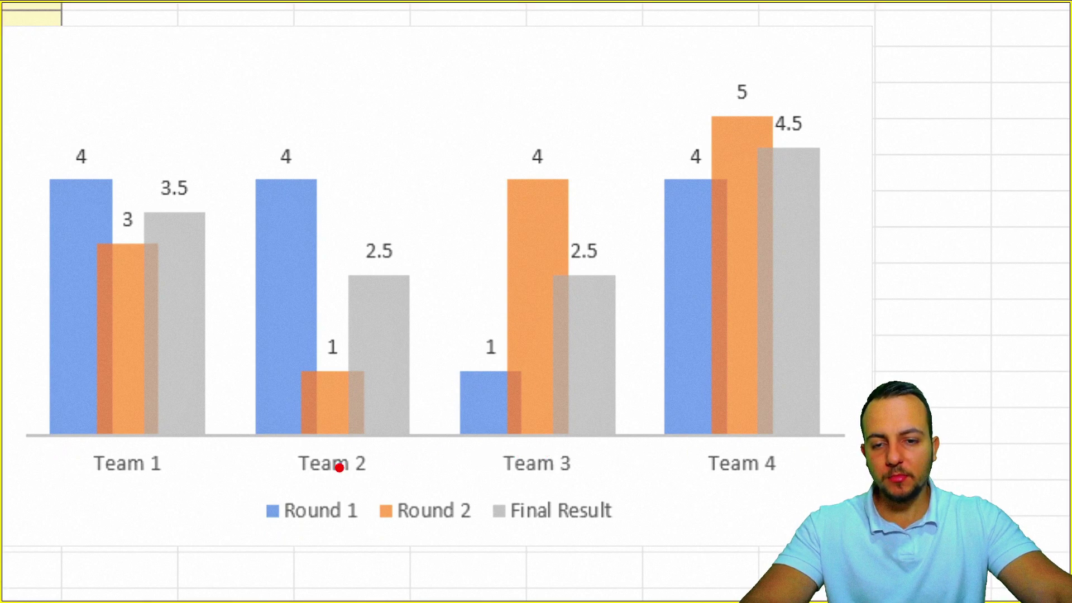
mouse_move(95, 443)
left_mouse_down()
mouse_move(223, 479)
mouse_move(788, 487)
left_mouse_up()
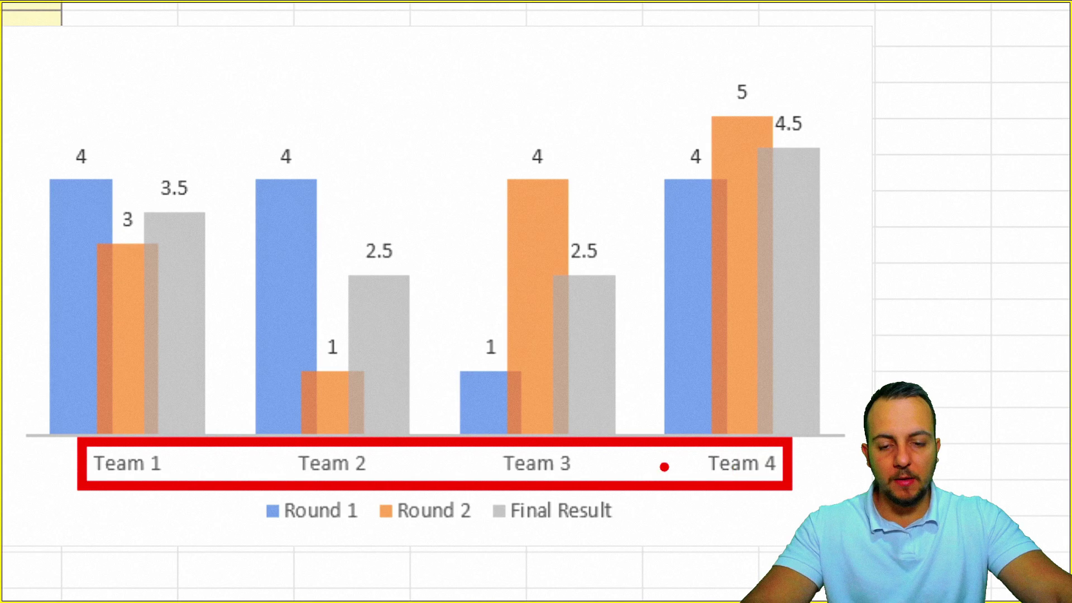
key("ctrl+z")
left_click_drag(315, 530, 270, 595)
left_click_drag(421, 537, 380, 592)
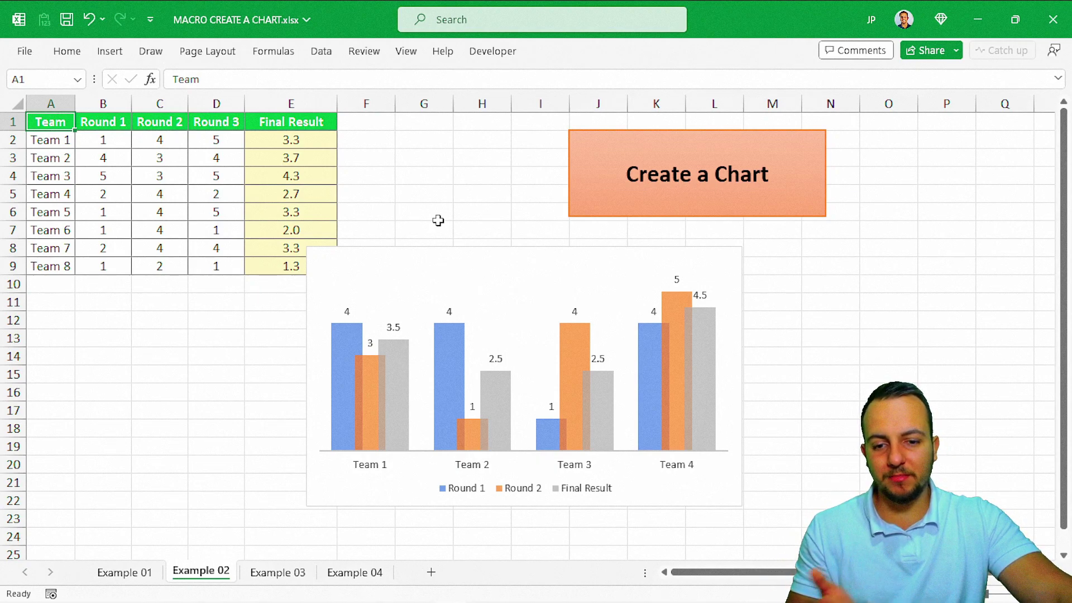
Delete the chart from the Example 02 sheet
left_click(400, 255)
key("Delete")
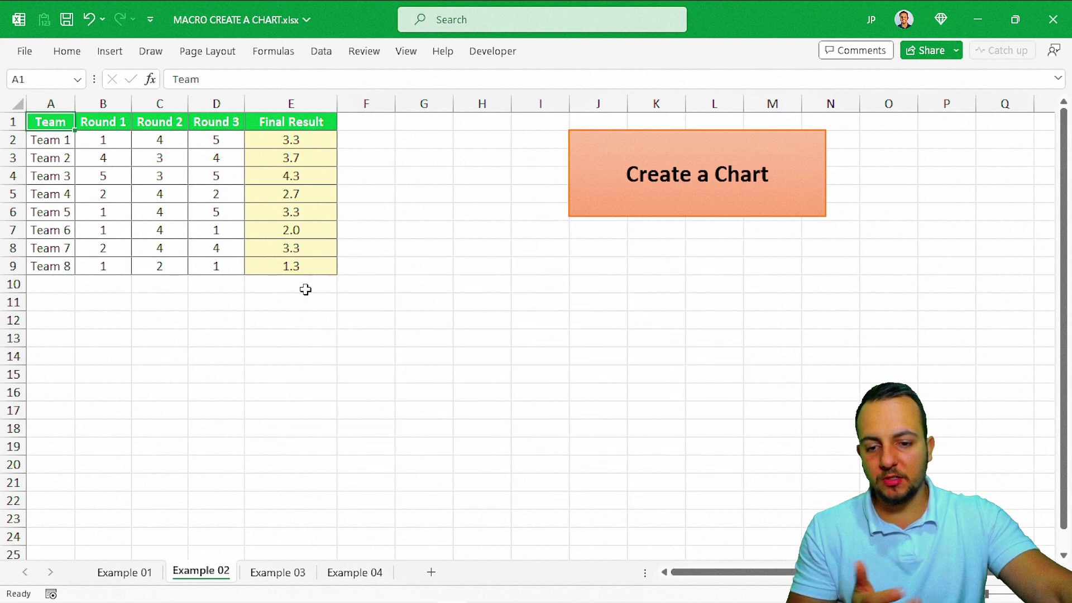
Run the macro from the Create a Chart button on Example 03 and move the resulting chart below the table
left_click(279, 571)
left_click(592, 372)
left_click(744, 250)
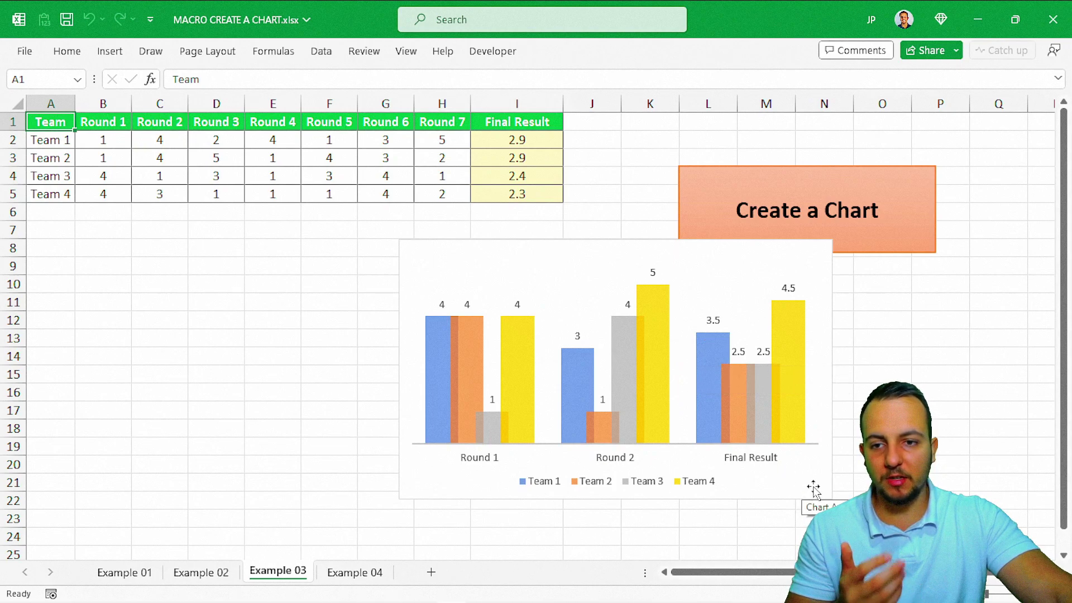
left_click_drag(825, 489, 607, 476)
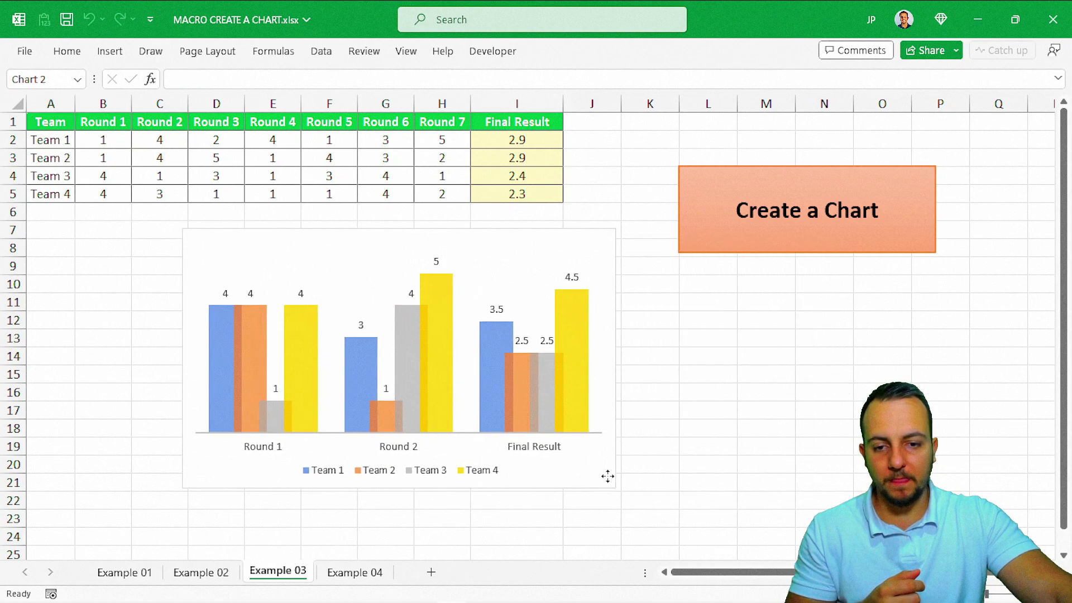
left_click(659, 478)
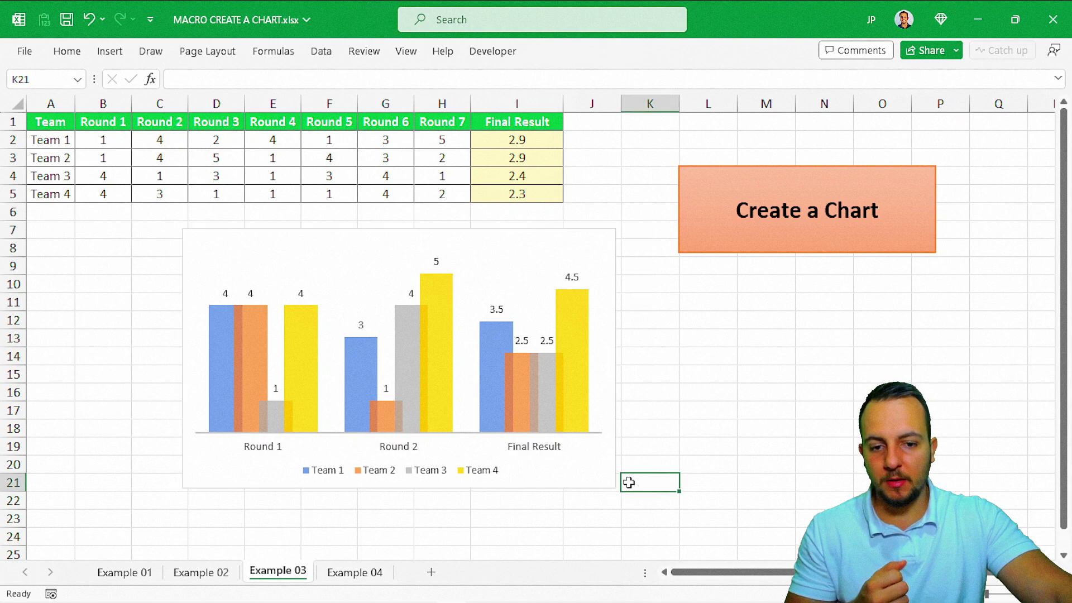
Delete the test chart from the Example 03 sheet
left_click(608, 485)
key("Delete")
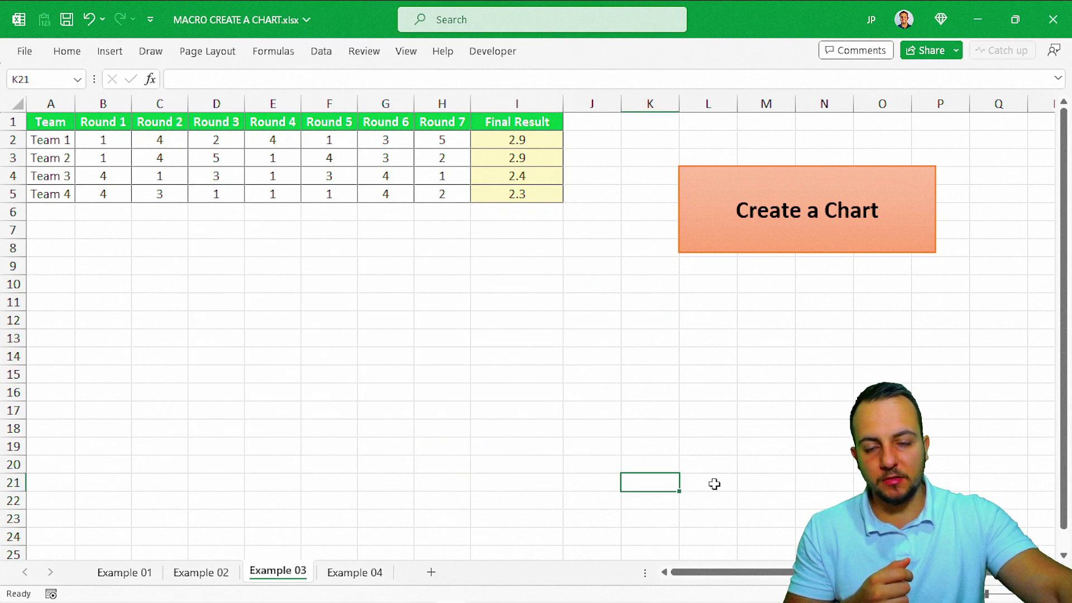
left_click(515, 422)
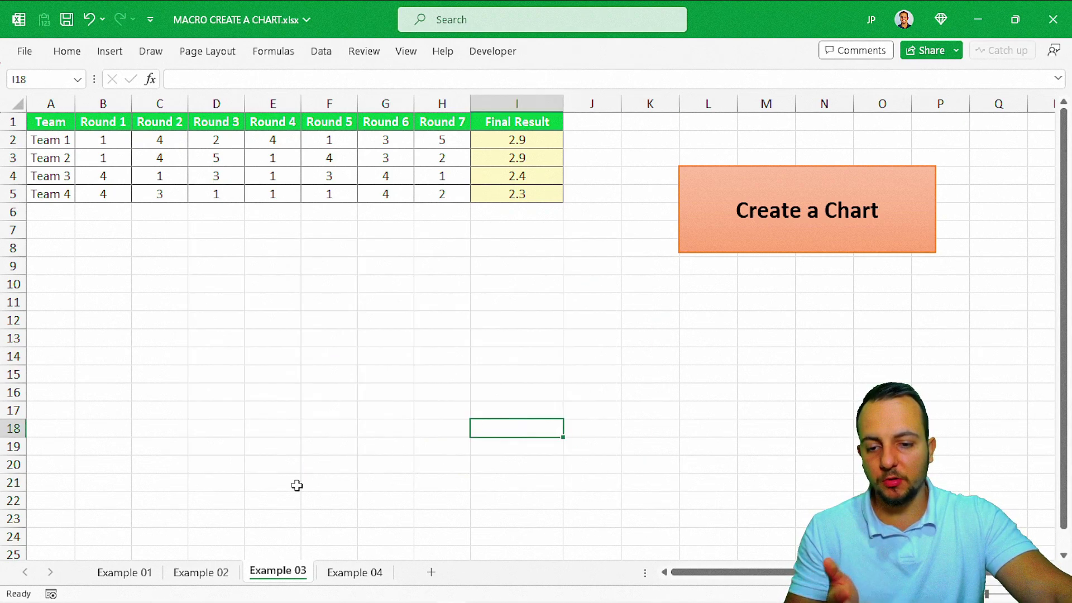
Check the original table and chart on Example 01 and return to Example 02
left_click(215, 578)
left_click(133, 575)
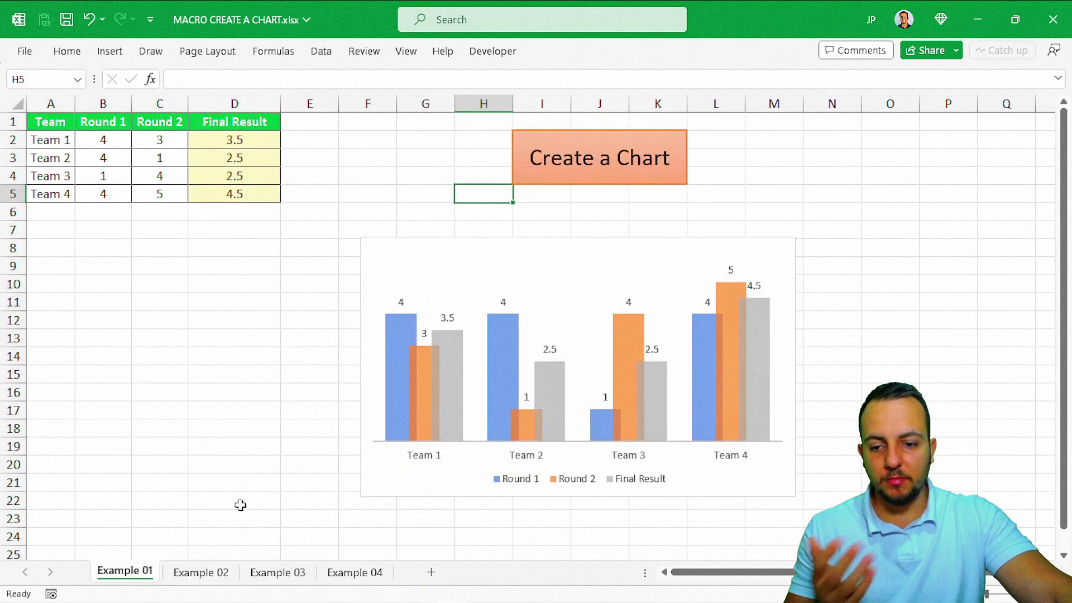
left_click(208, 574)
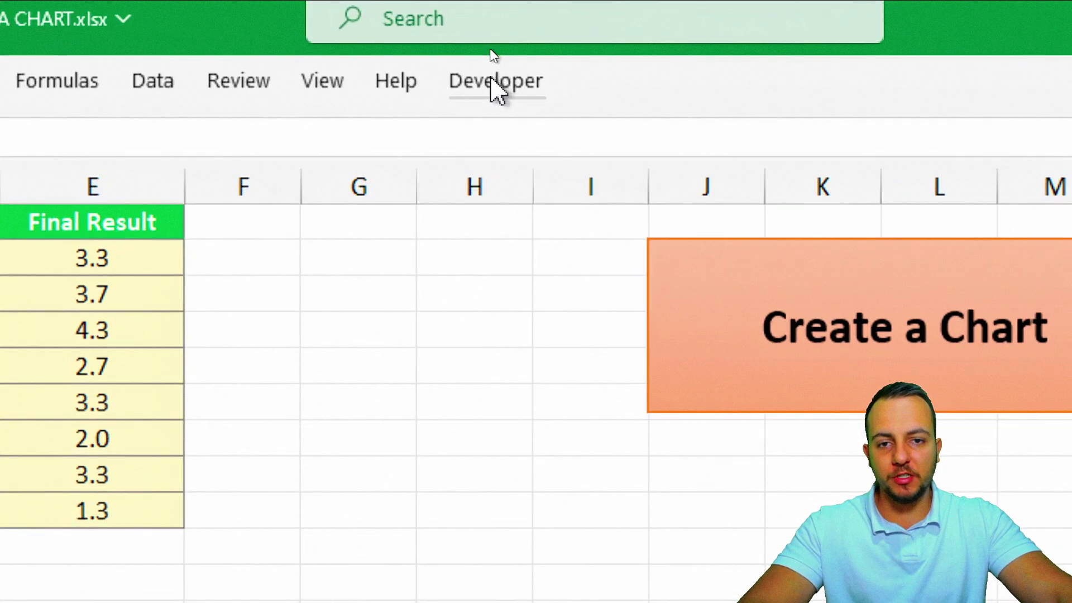
Open the code of the Create_a_Chart macro for editing
left_click(494, 84)
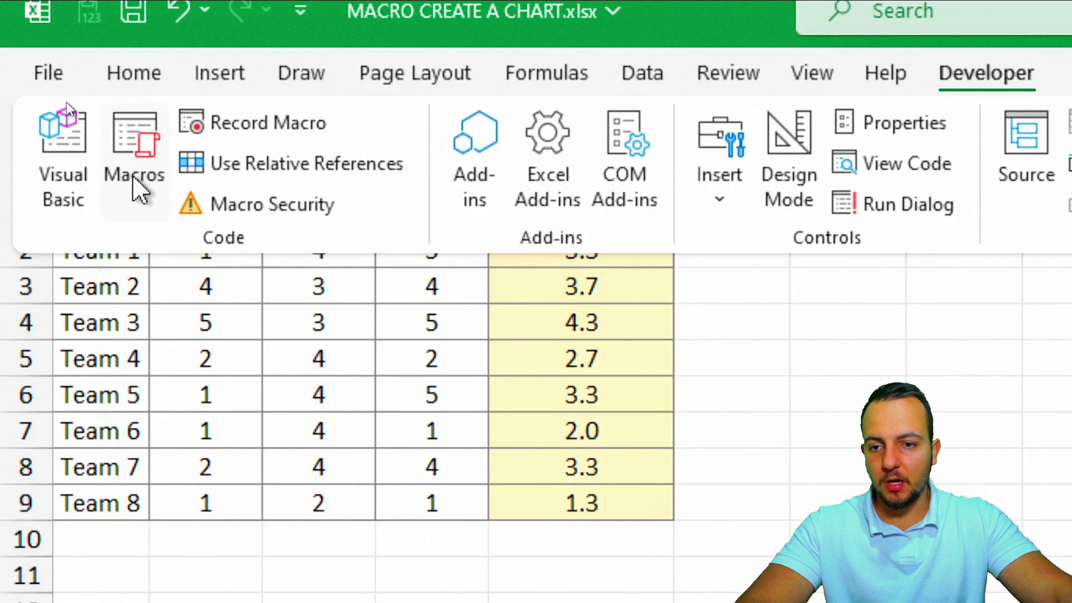
left_click(134, 181)
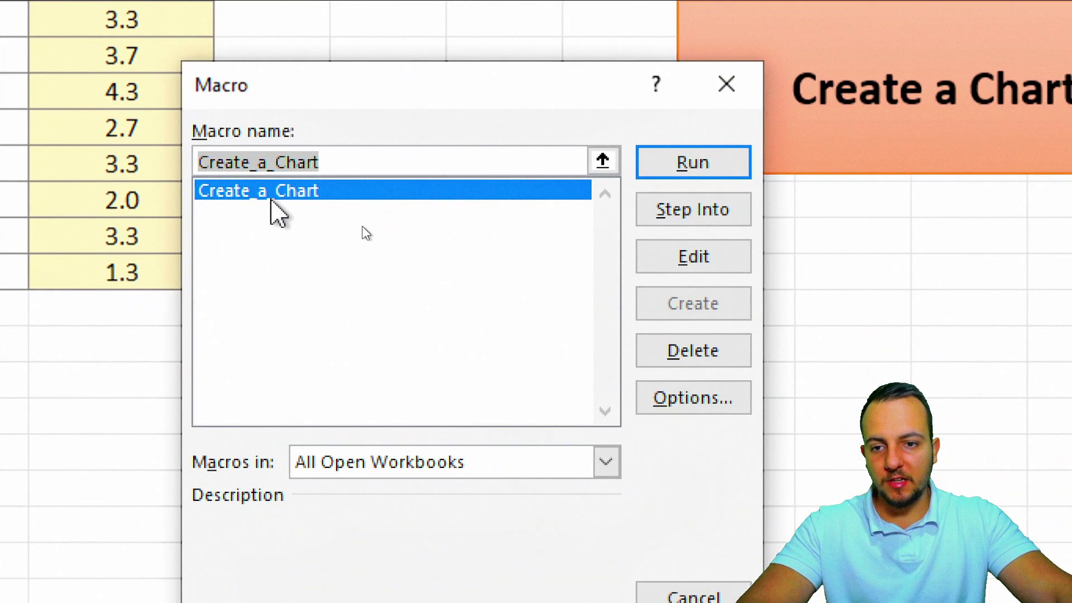
left_click(274, 192)
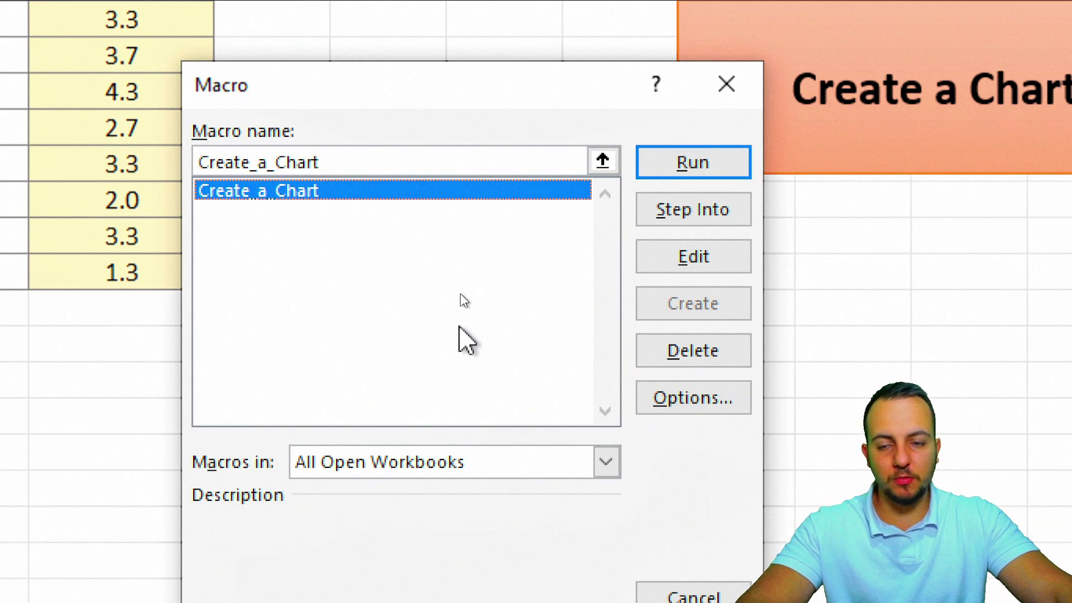
left_click(655, 271)
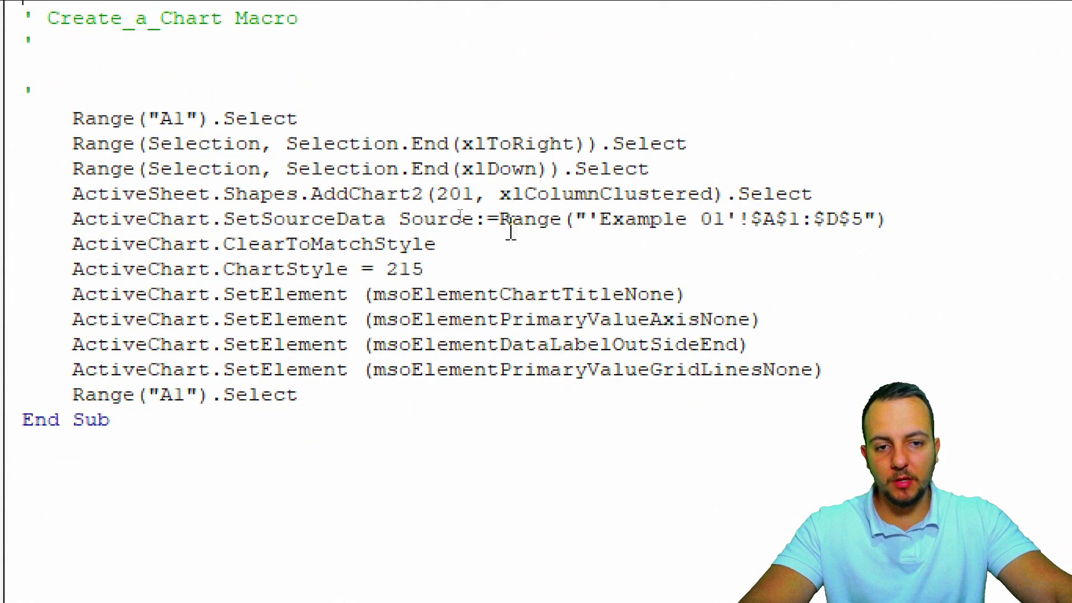
left_click(454, 91)
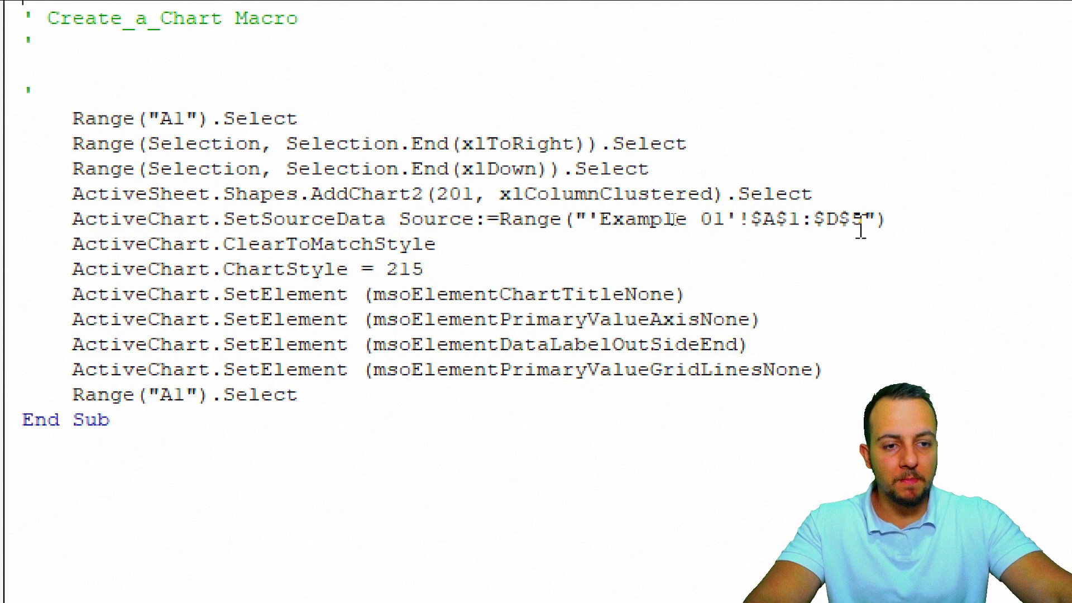
Remove the ActiveChart.SetSourceData line with the fixed 'Example 01'!$A$1:$D$5 range from the macro and close the code editor
left_click(890, 219)
left_click_drag(920, 217, 3, 219)
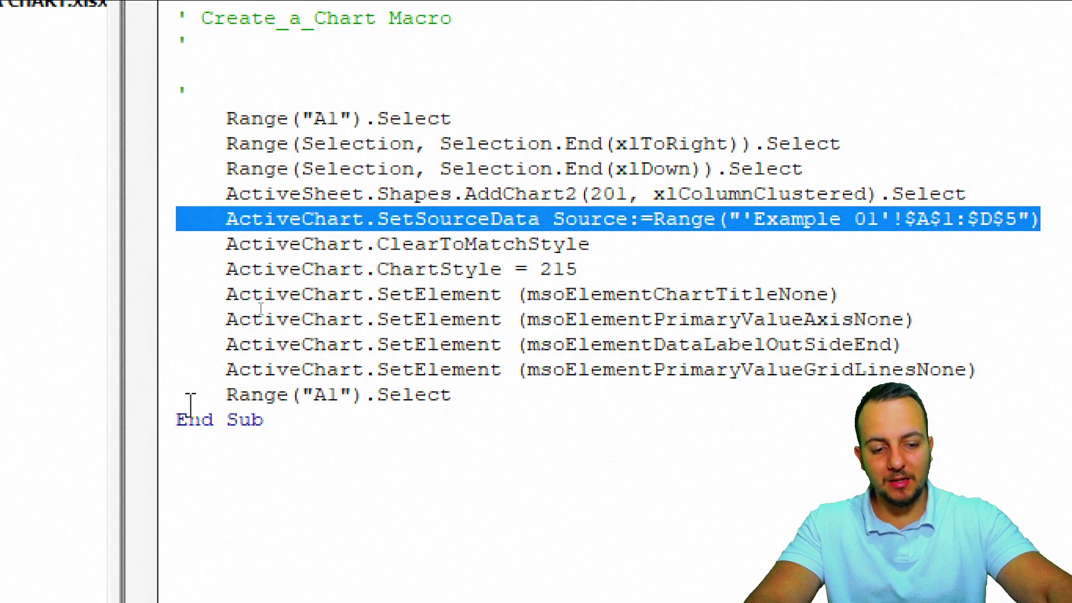
key("Delete")
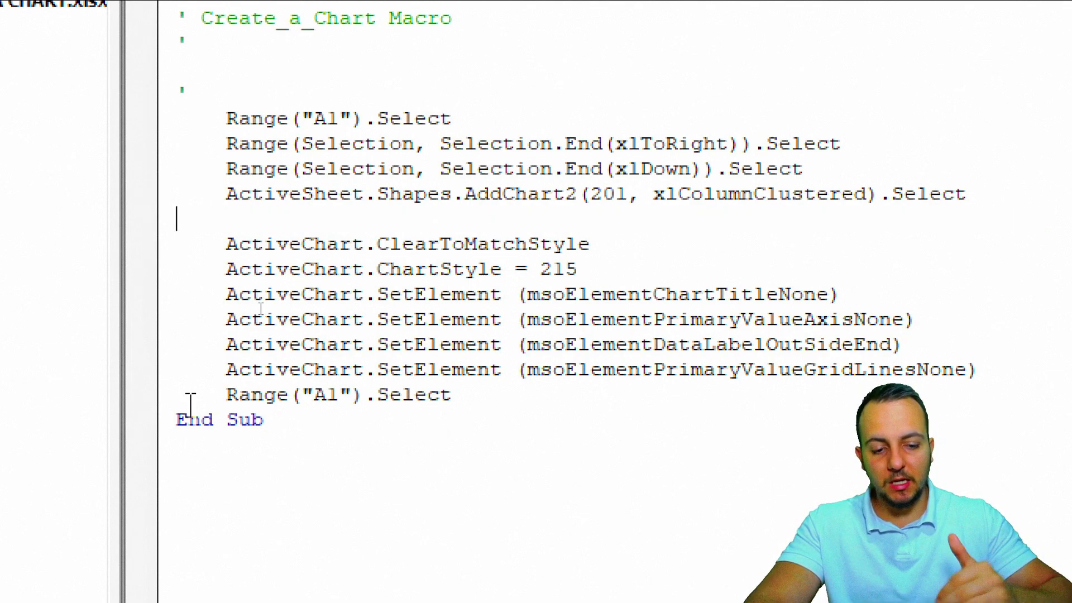
key("Delete")
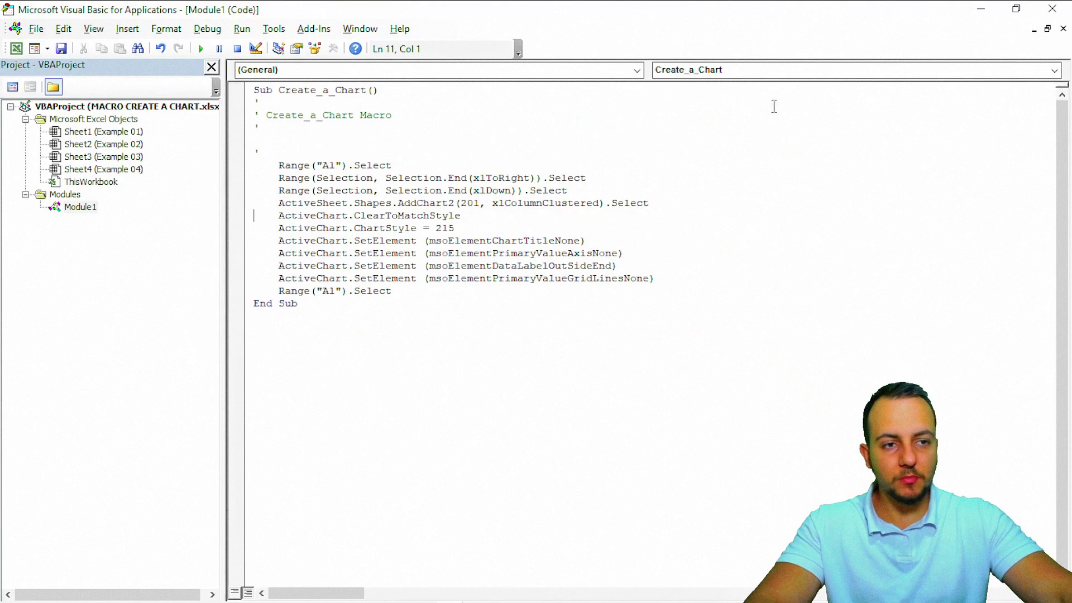
left_click(1053, 9)
Run the edited macro from the Create a Chart button on Example 02, then reposition and widen the resulting chart
left_click(506, 304)
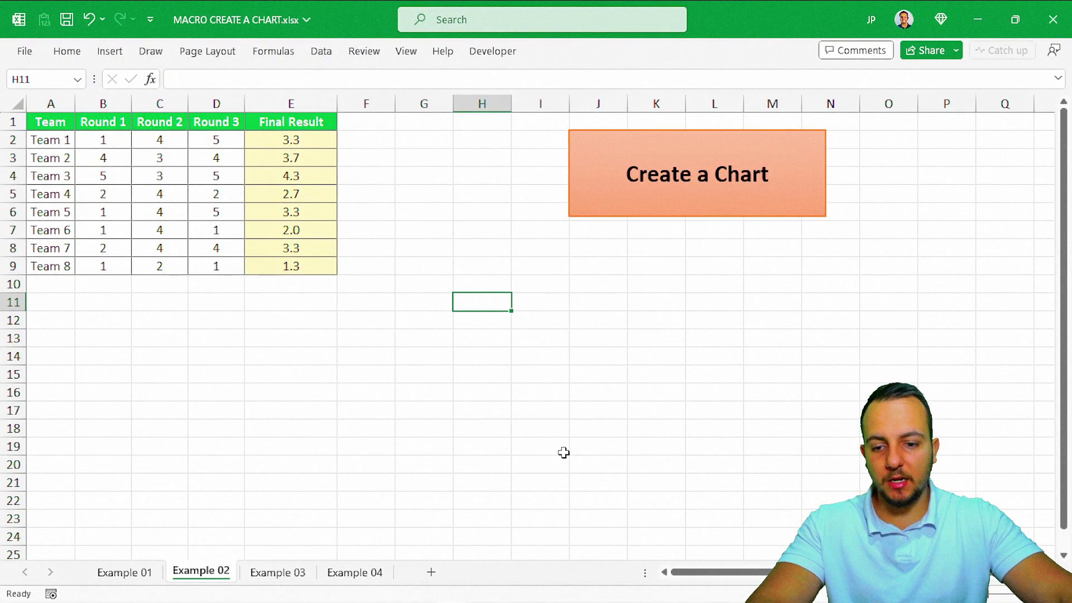
left_click(572, 449)
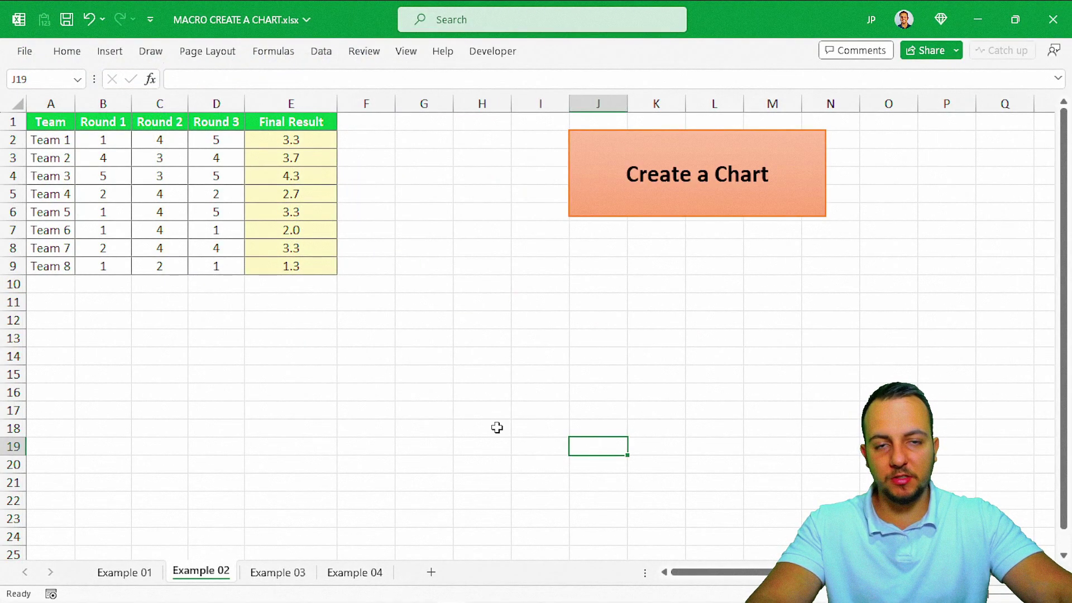
left_click(610, 222)
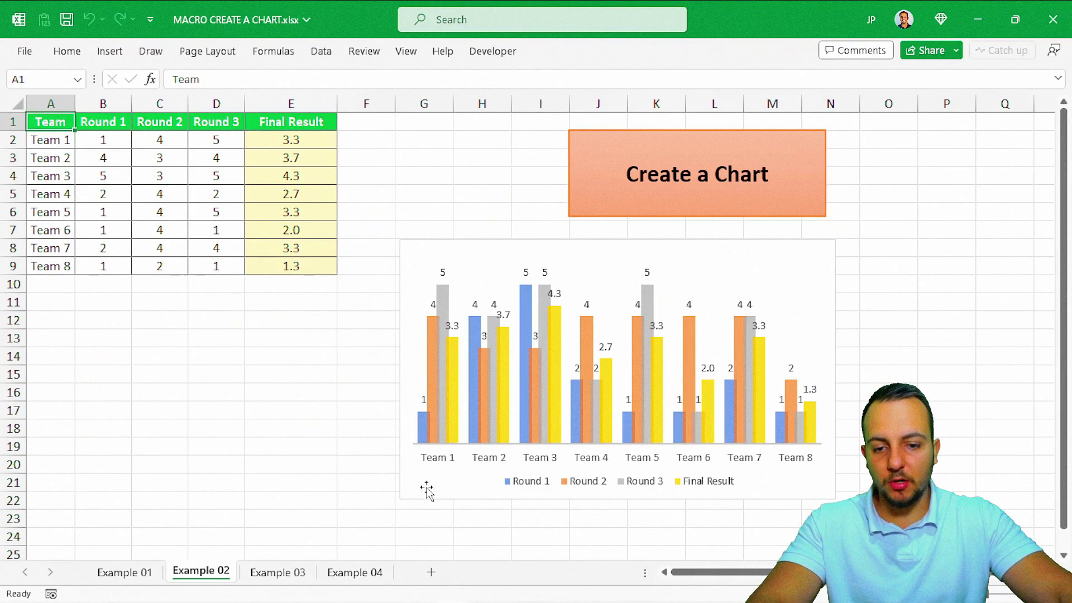
left_click_drag(70, 513, 0, 502)
left_click_drag(492, 383, 811, 395)
left_click(870, 393)
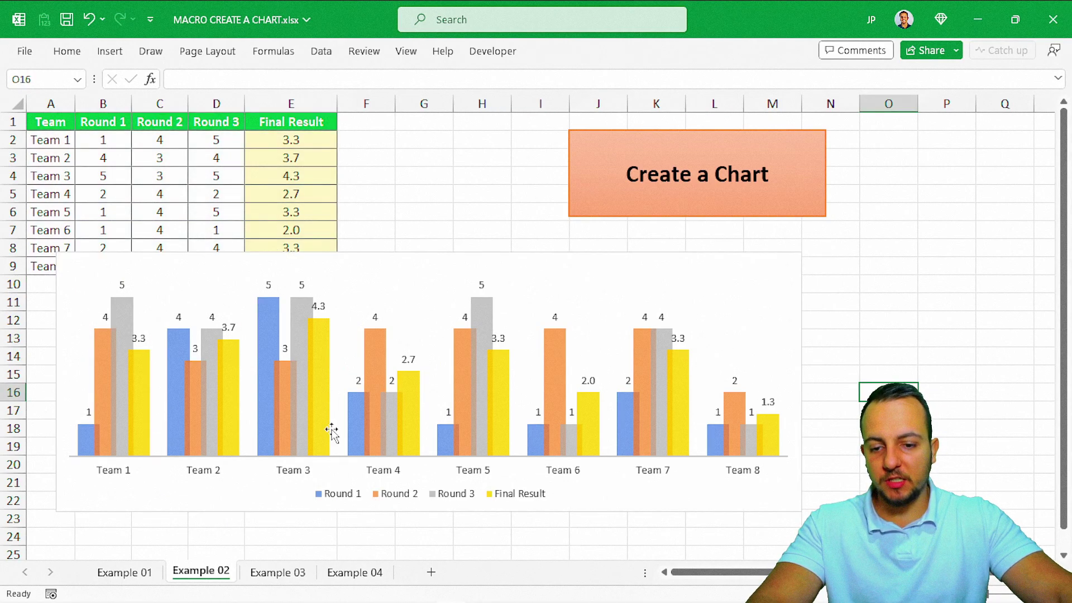
Run the macro from the Create a Chart button on Example 03 and place the chart, widened, below the table
left_click(285, 573)
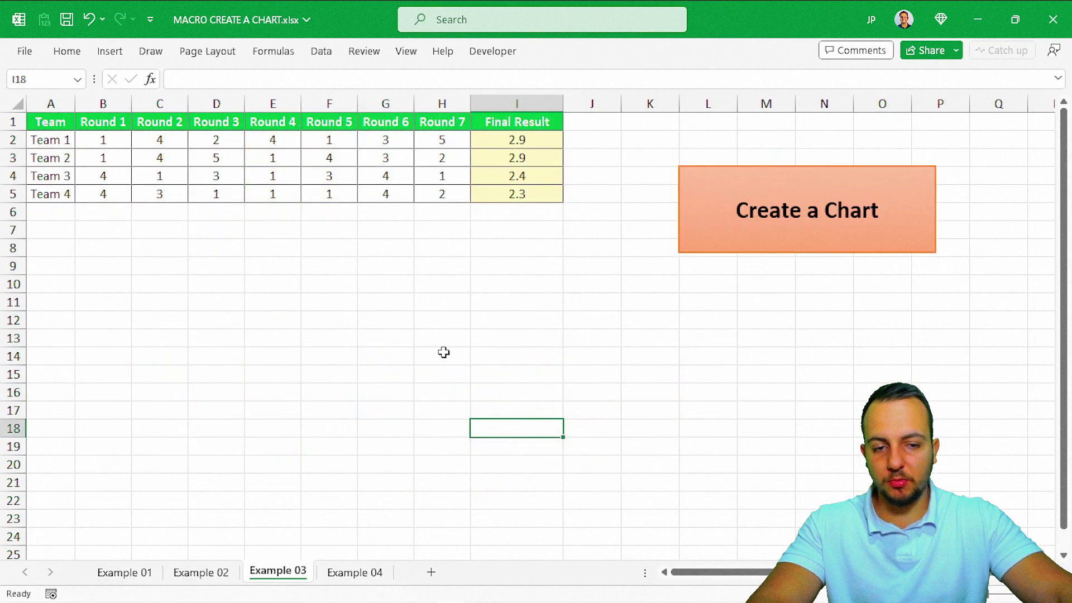
left_click(739, 249)
left_click_drag(491, 246, 186, 247)
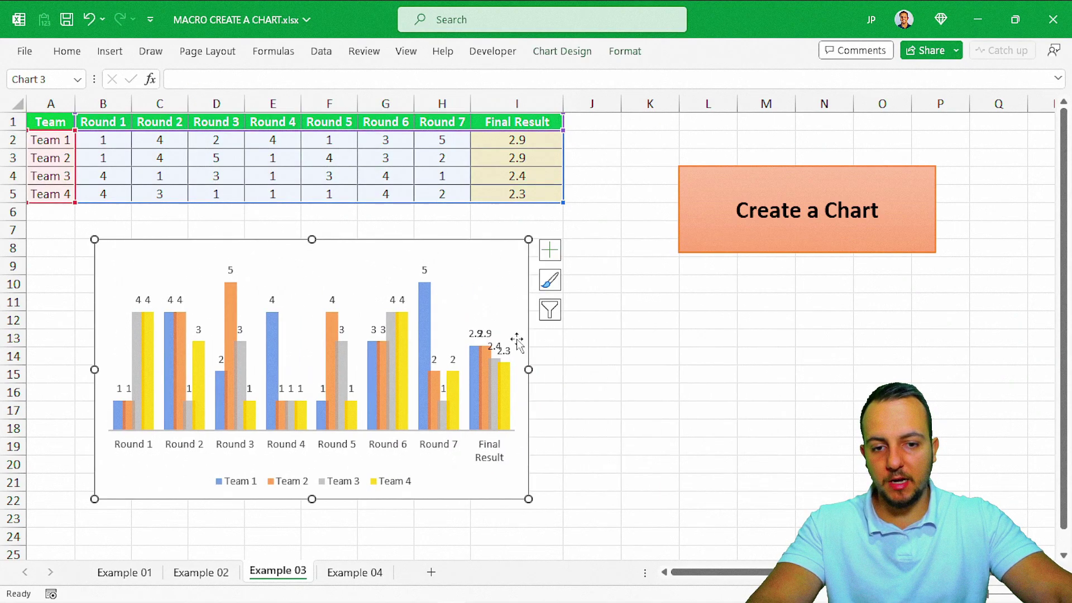
left_click_drag(528, 367, 766, 368)
left_click(882, 374)
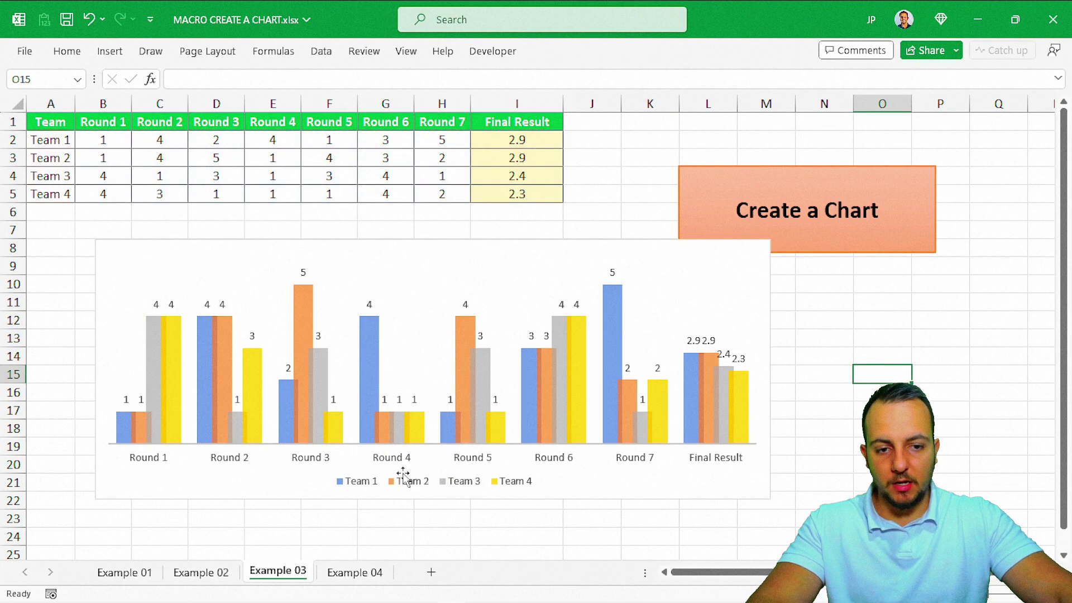
Run the macro on Example 04's 25-team table, move the chart to start at row 5 and widen it to about column Q
left_click(355, 572)
scroll(352, 385, "down", 4)
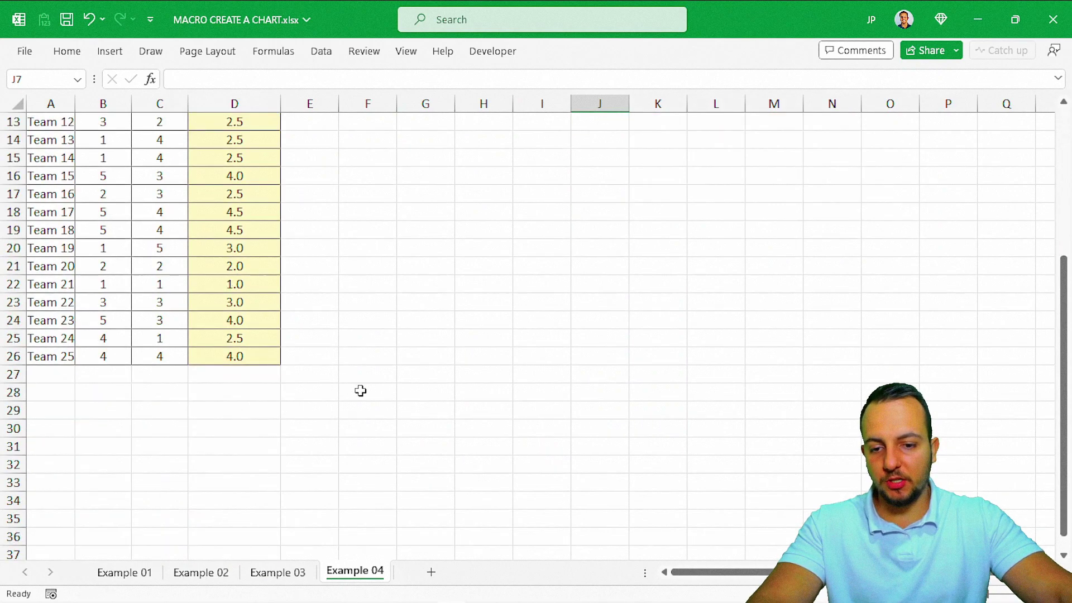
scroll(362, 390, "up", 4)
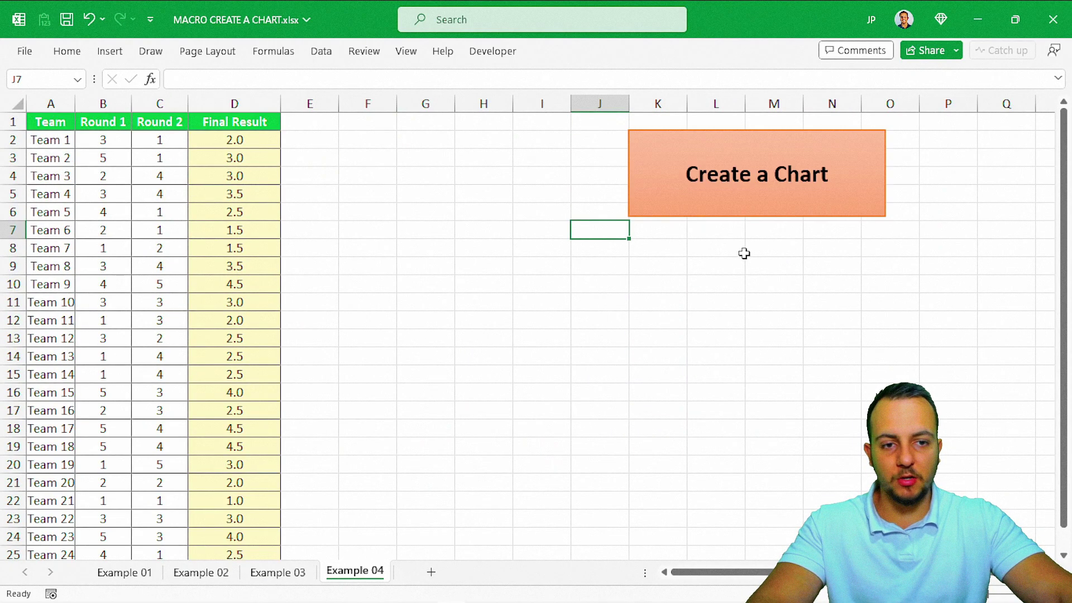
left_click(745, 209)
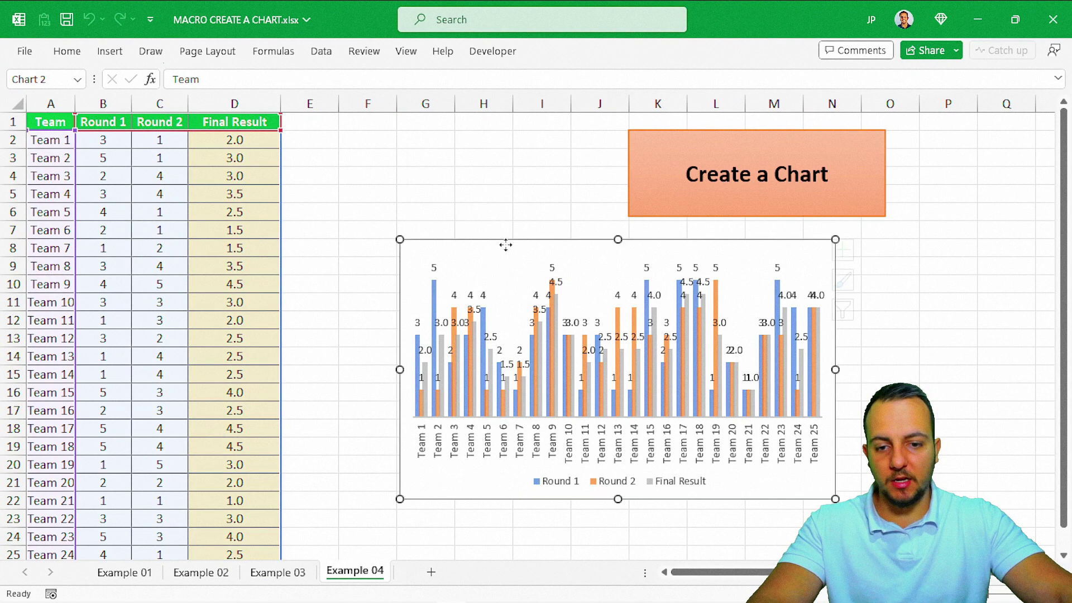
left_click_drag(254, 239, 145, 189)
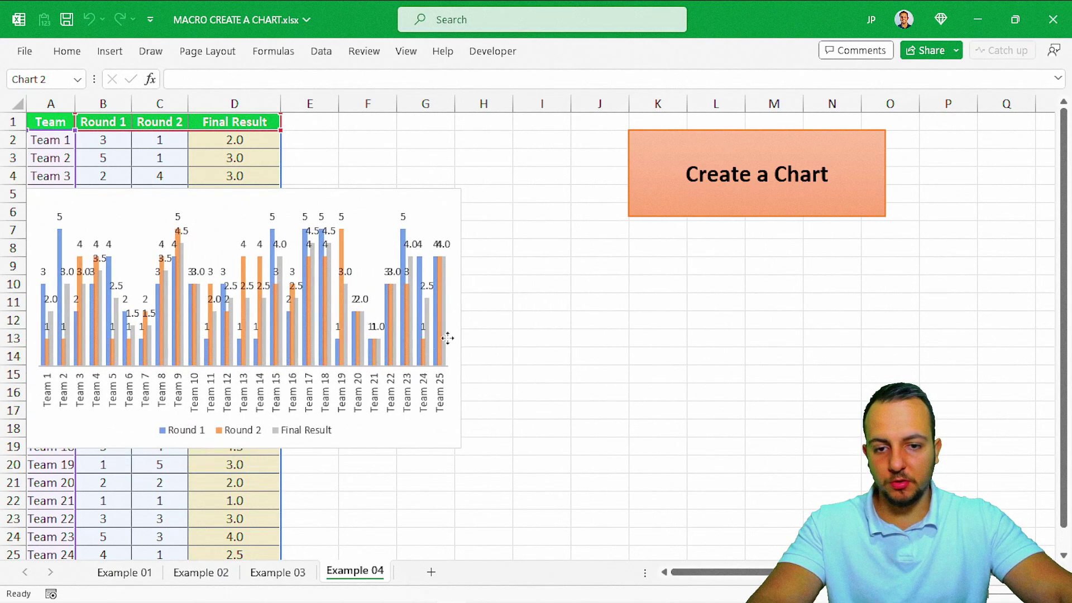
left_click_drag(461, 320, 1034, 319)
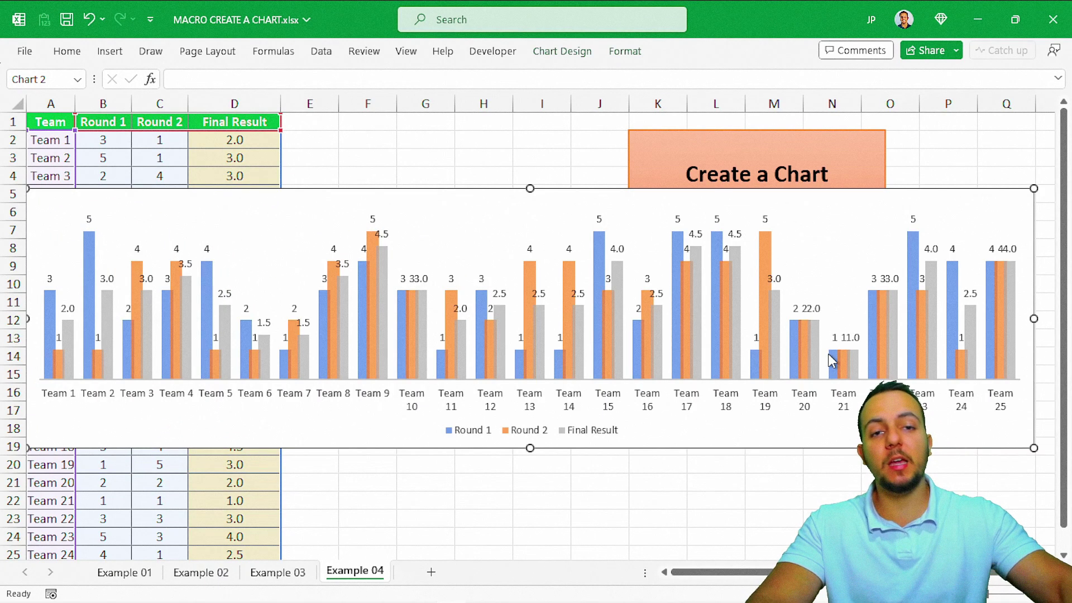
scroll(720, 475, "down", 2)
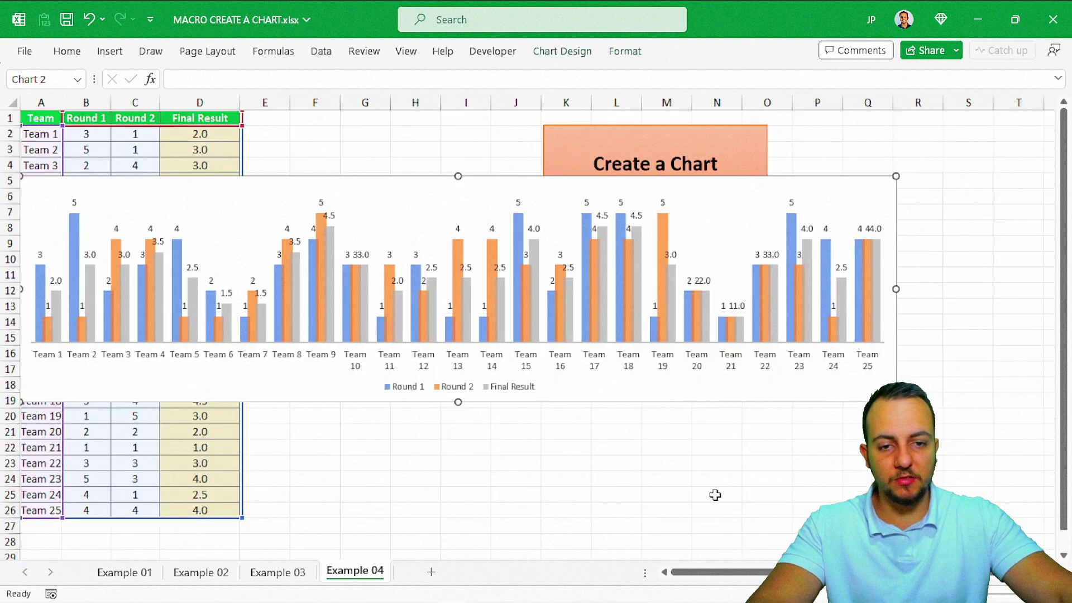
Widen the Example 04 chart to about the right edge of column V and deselect it
left_click_drag(760, 259, 966, 266)
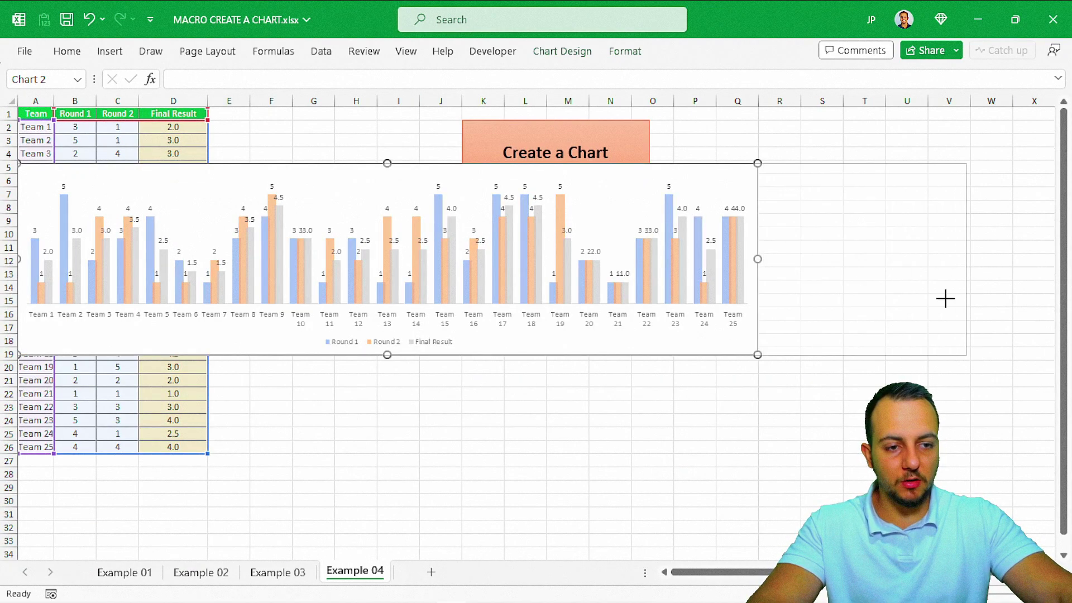
left_click(724, 411)
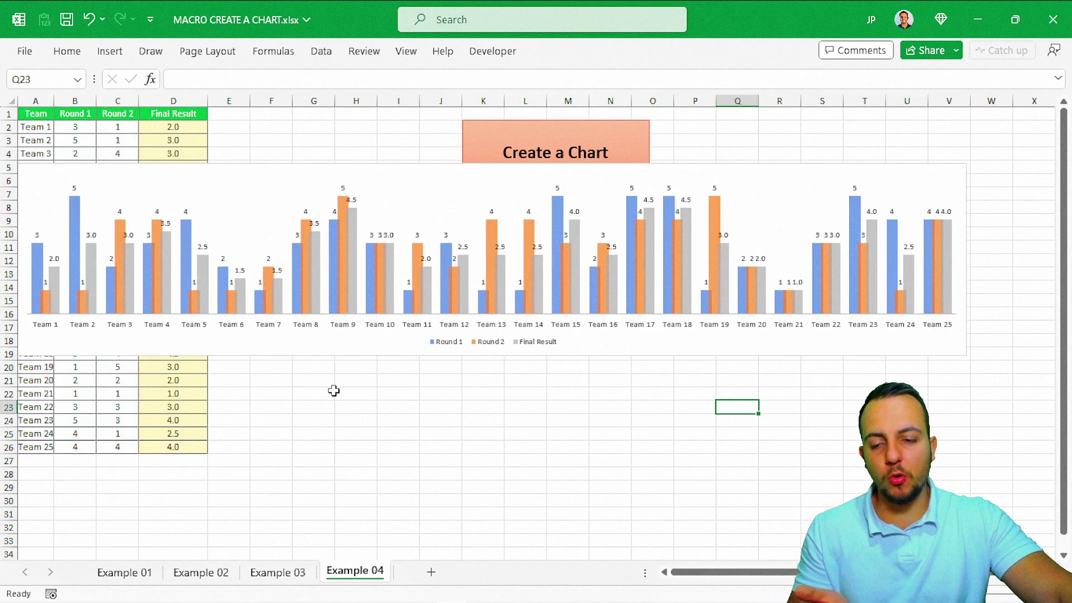
From the Example 01 sheet, try to save MACRO CREATE A CHART as an Excel Macro-Enabled Workbook (*.xlsm)
left_click(132, 568)
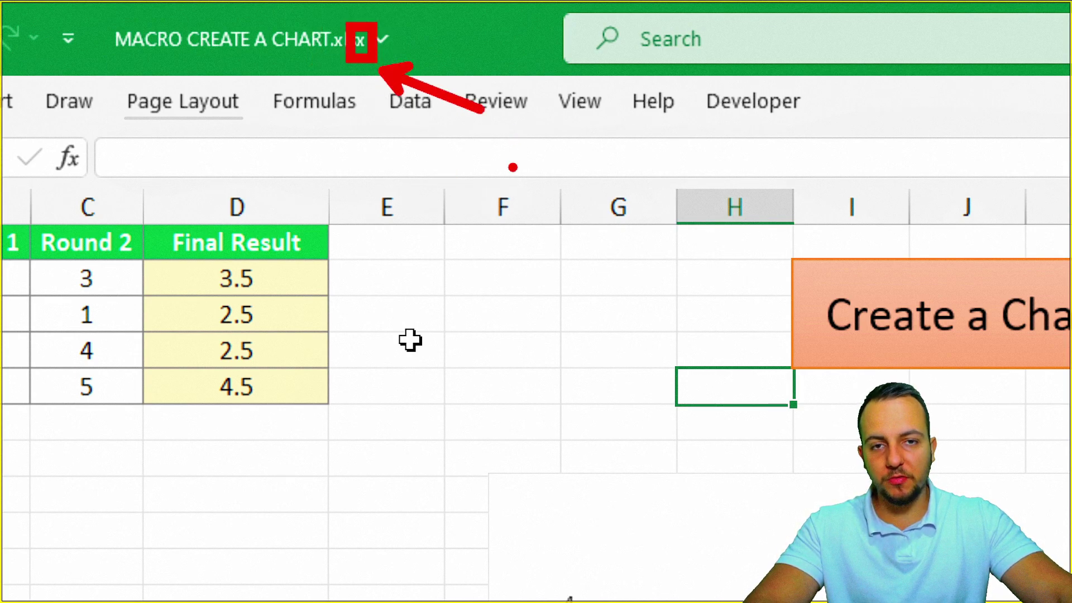
mouse_move(401, 439)
left_mouse_down()
mouse_move(498, 402)
mouse_move(584, 447)
mouse_move(577, 530)
left_mouse_up()
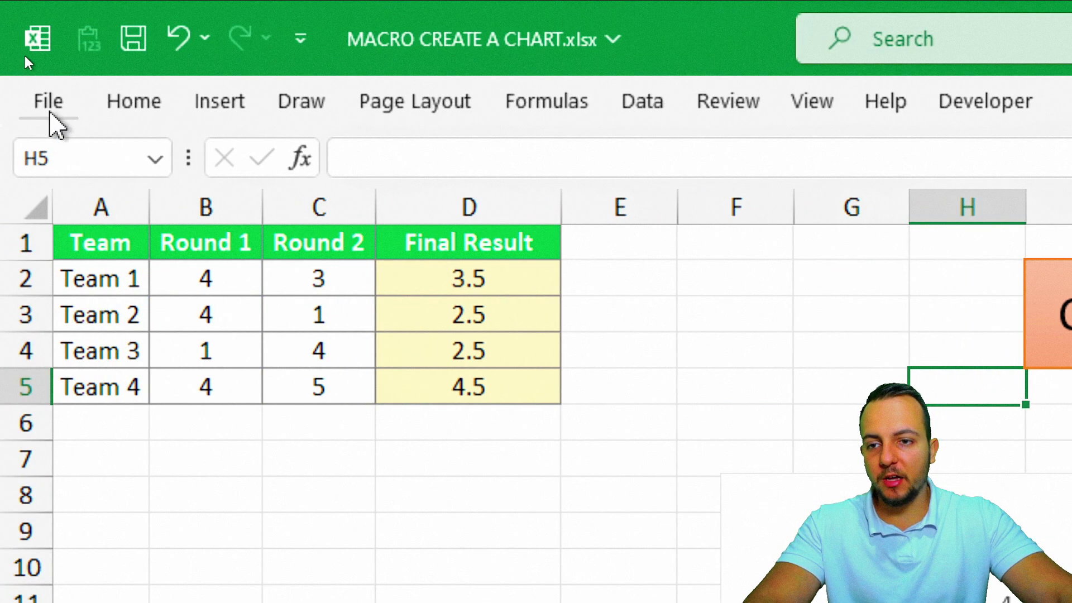
left_click(49, 114)
left_click(246, 338)
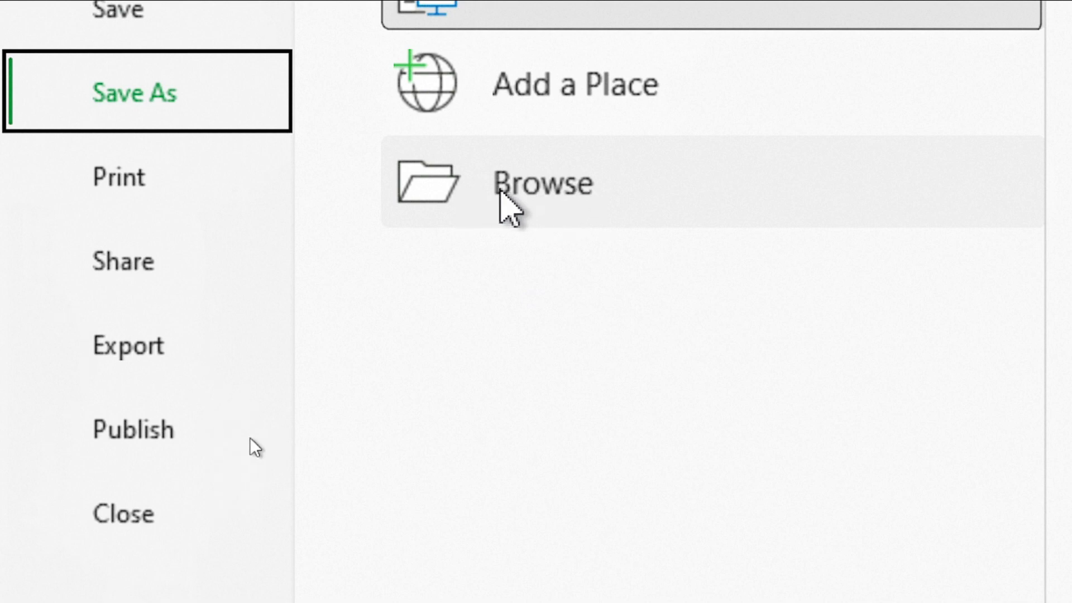
left_click(501, 191)
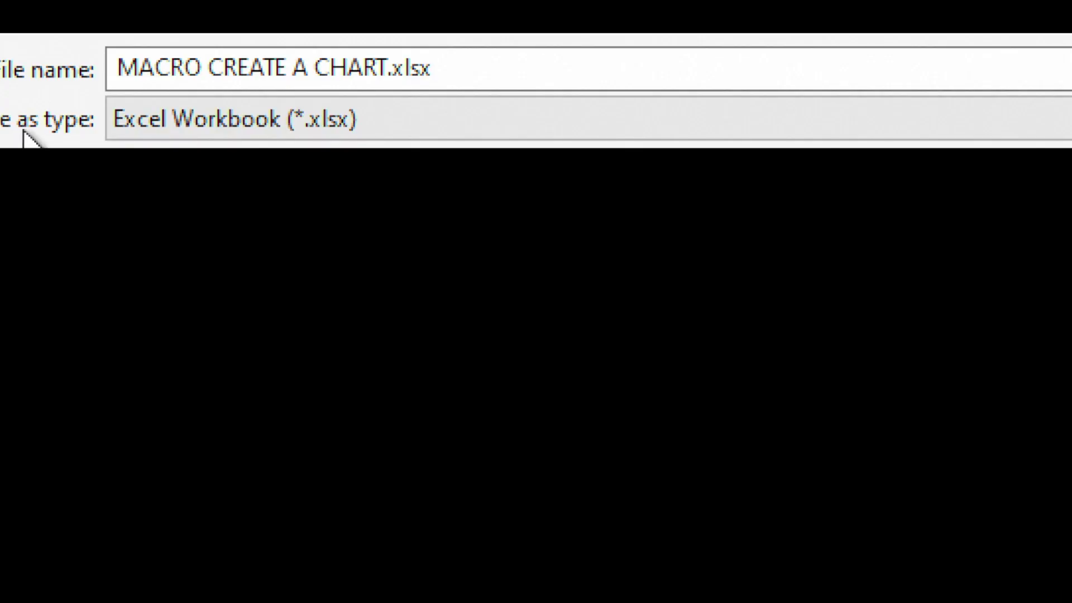
left_click(204, 139)
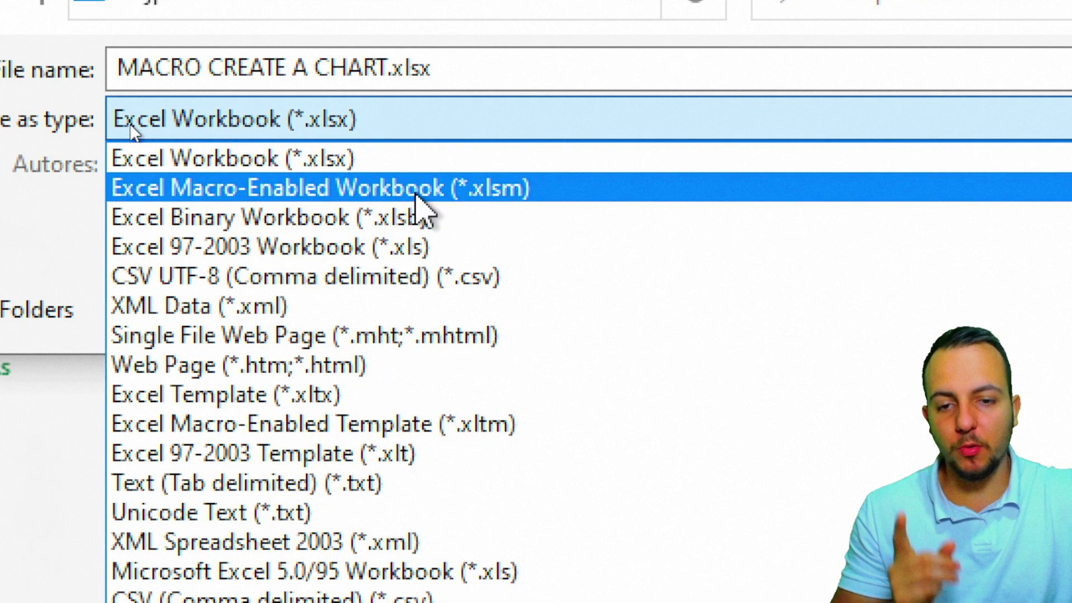
left_click(530, 190)
left_click(611, 147)
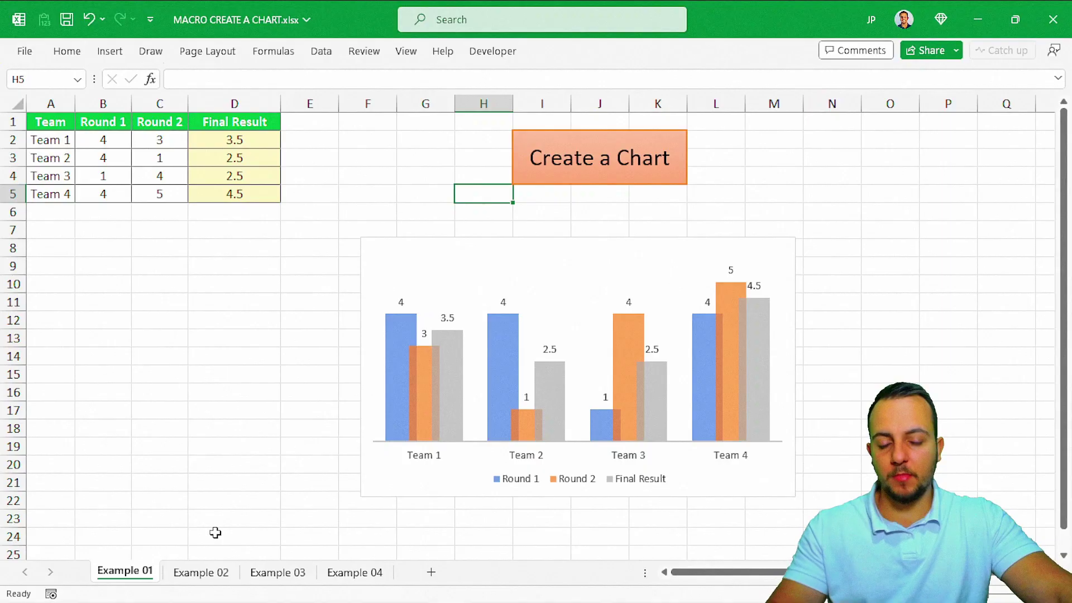
Review the finished charts on the Example 02, Example 03 and Example 04 sheets
left_click(204, 571)
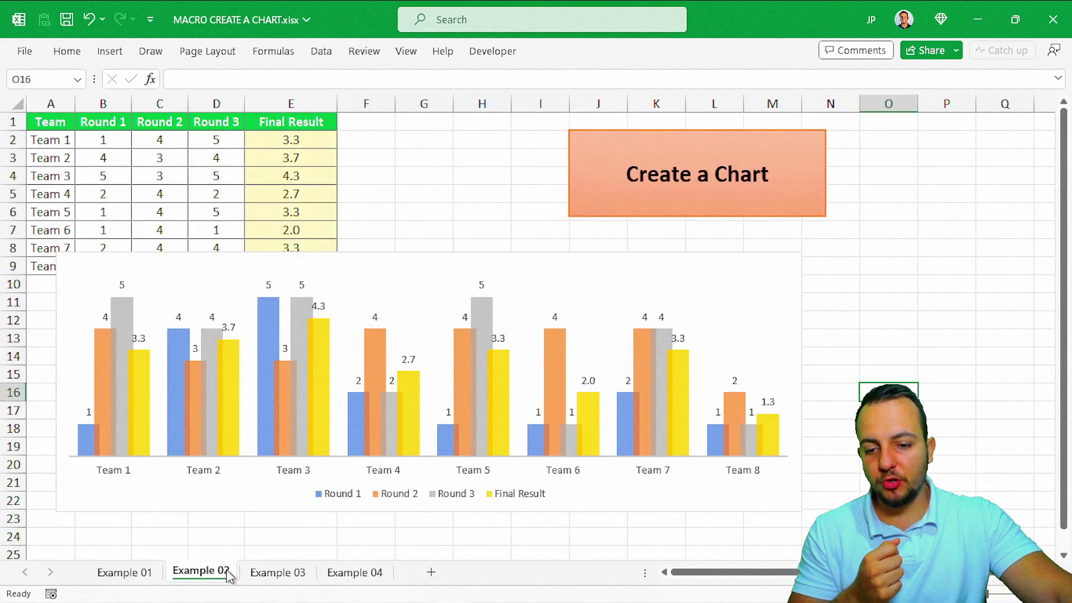
left_click(271, 572)
left_click(347, 575)
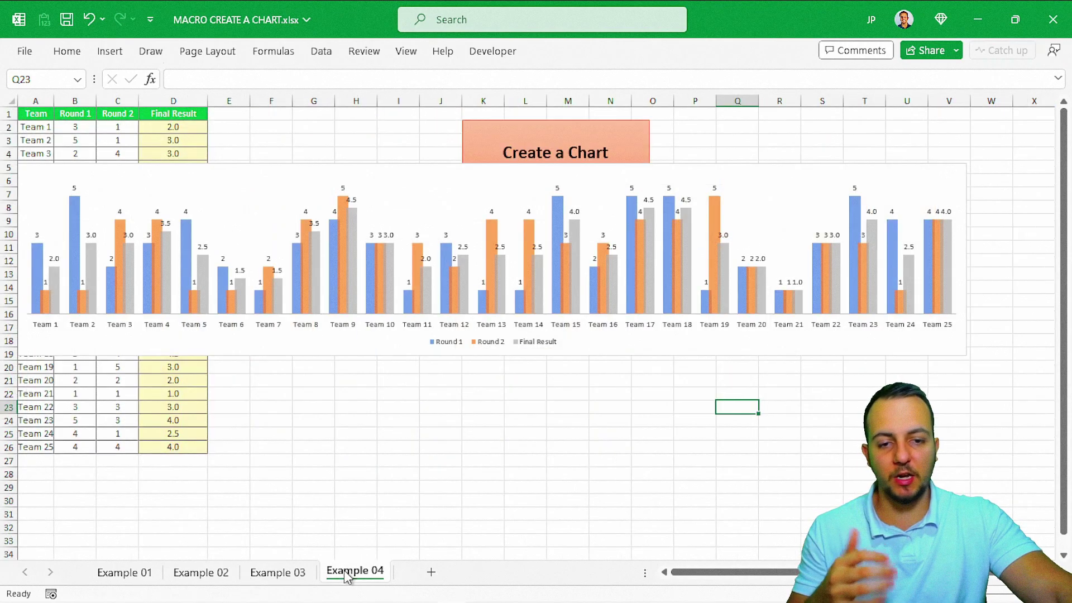